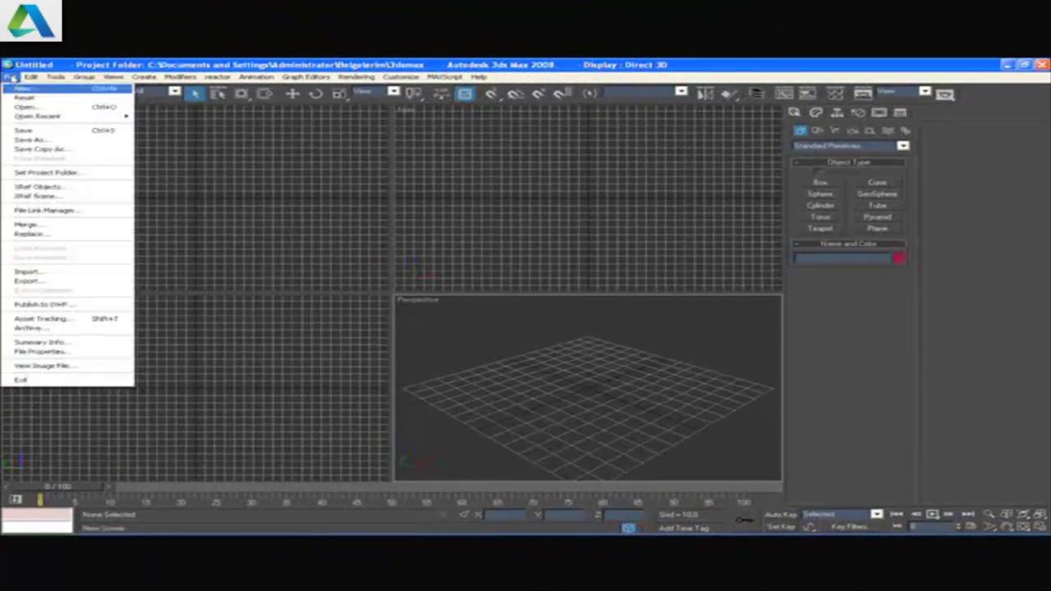
Step: Save the empty scene to the Desktop as a .max file ending 'ILE MODELLEME'
click(24, 130)
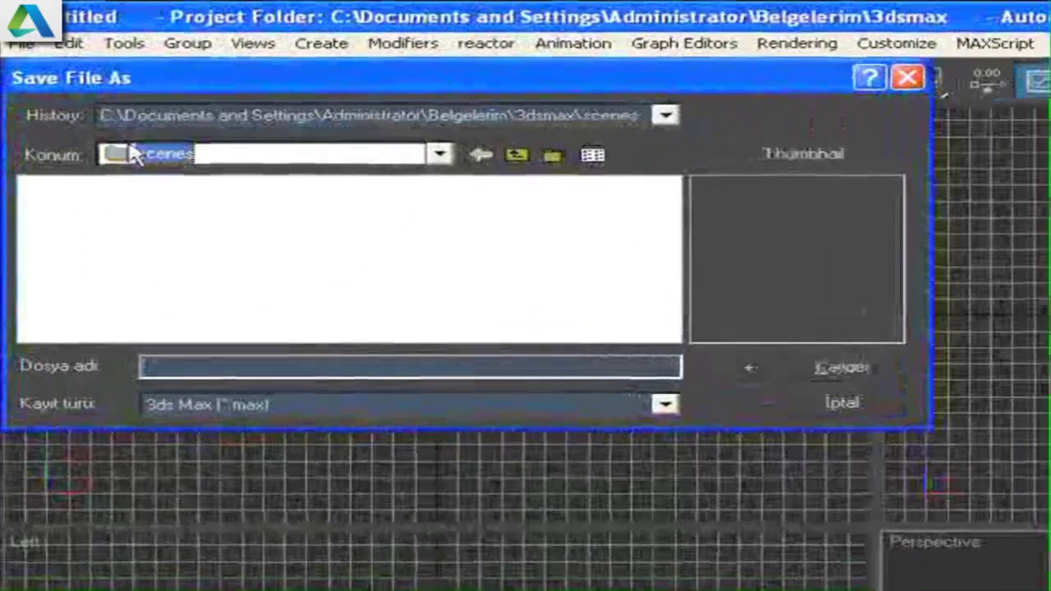
click(134, 156)
click(137, 179)
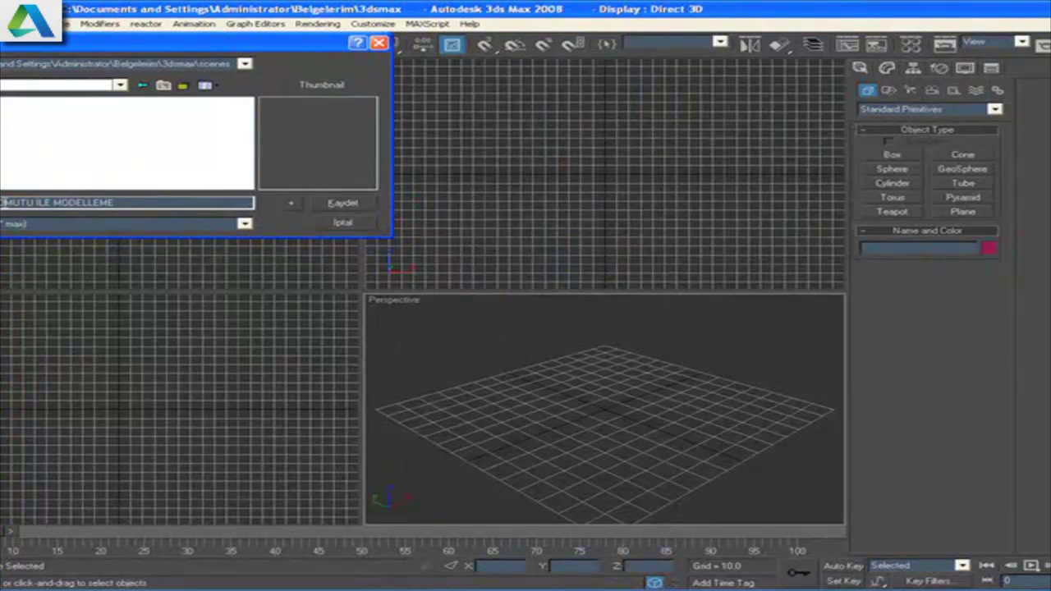
key(Return)
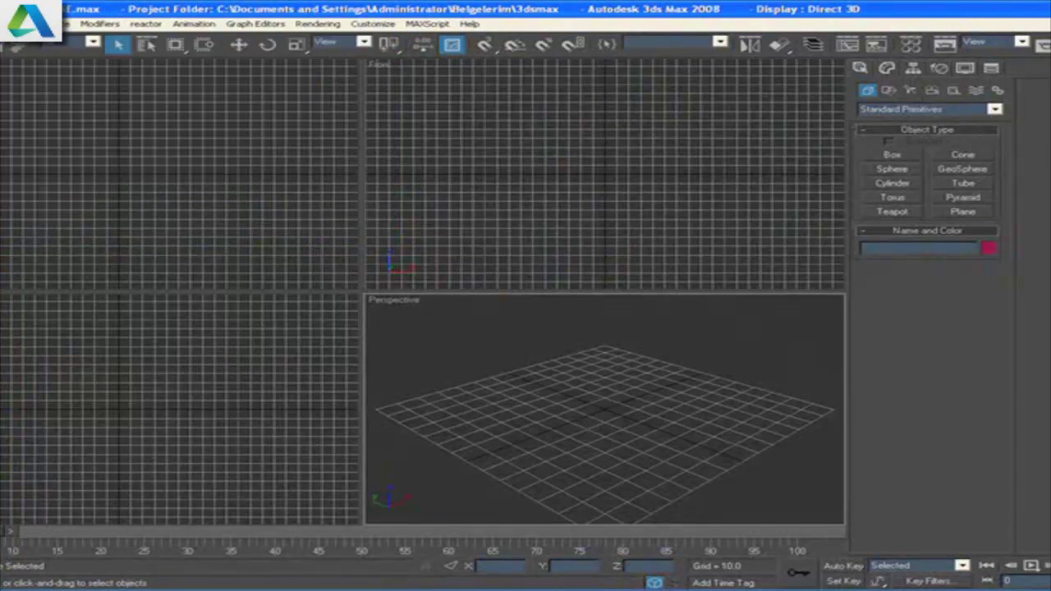
Step: Create a VRayPlane at the scene centre and maximize the Left view
click(911, 115)
click(895, 224)
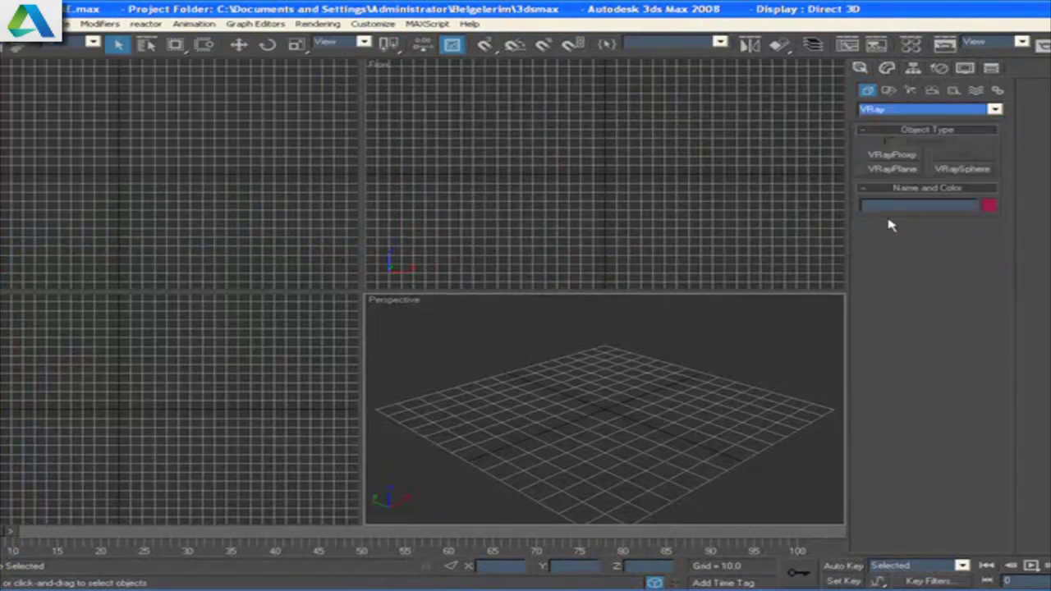
click(911, 170)
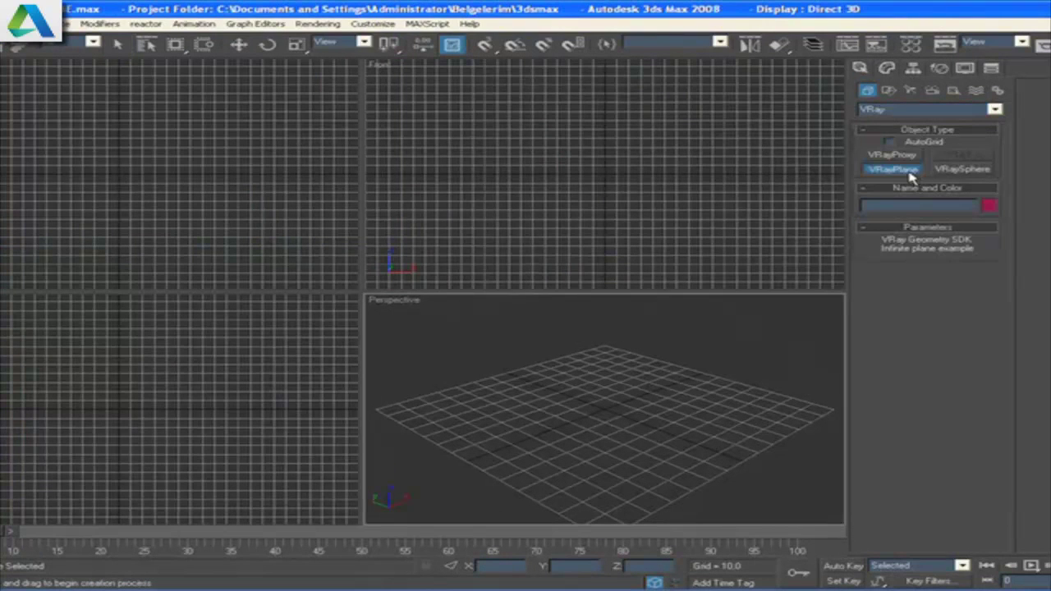
click(117, 173)
right_click(581, 383)
key(w)
click(700, 395)
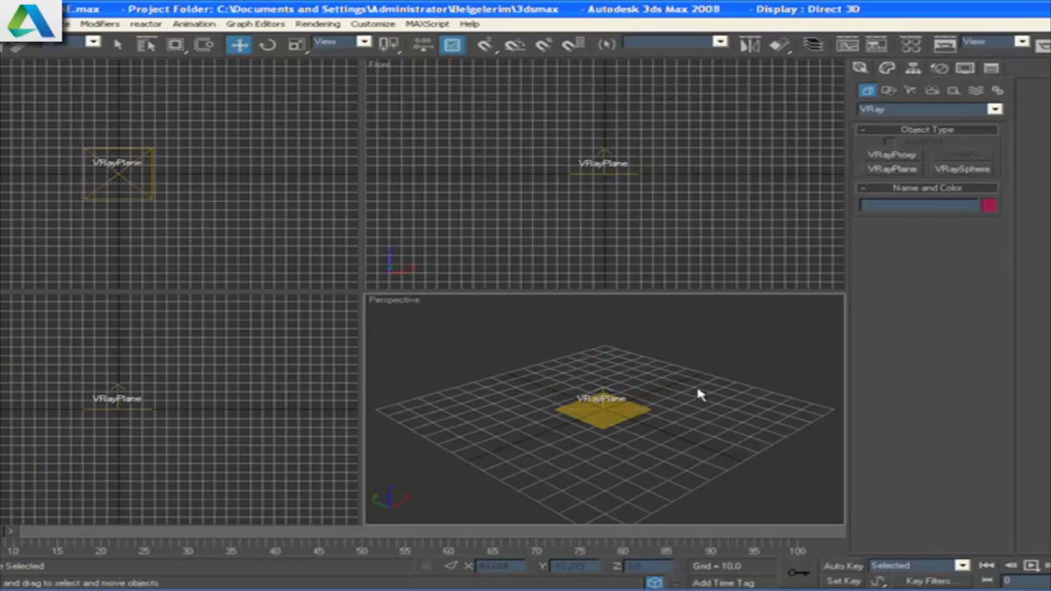
click(207, 386)
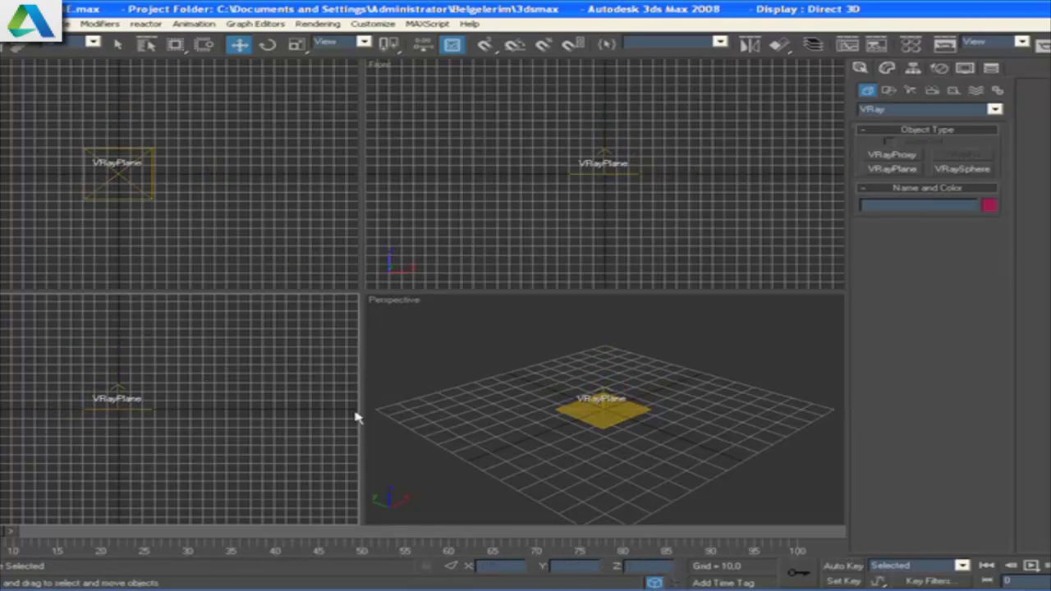
key(alt+w)
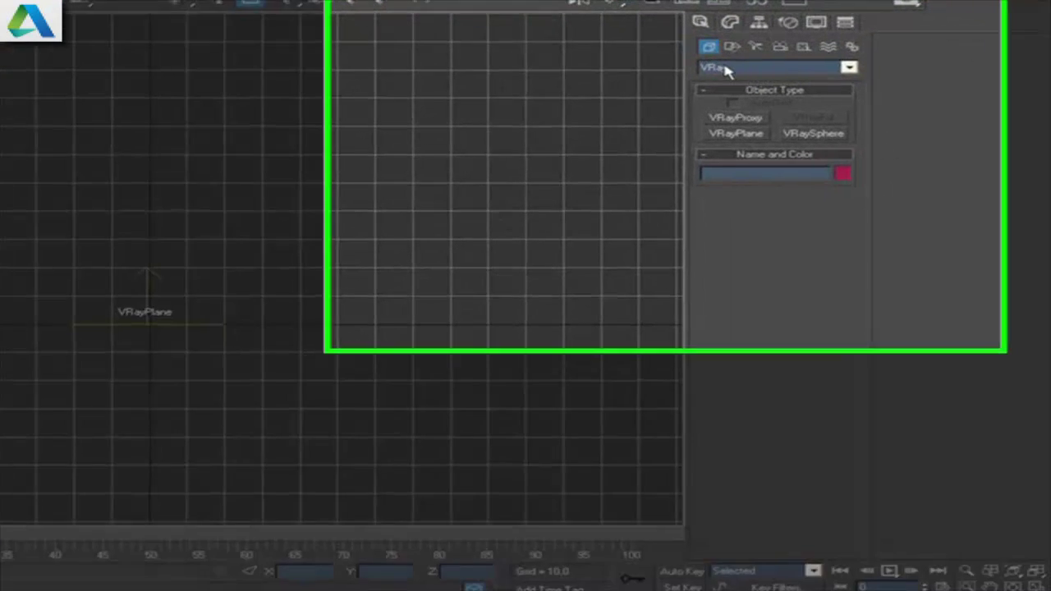
Step: Browse the category and modifier lists, then show the Splines shape types
click(728, 66)
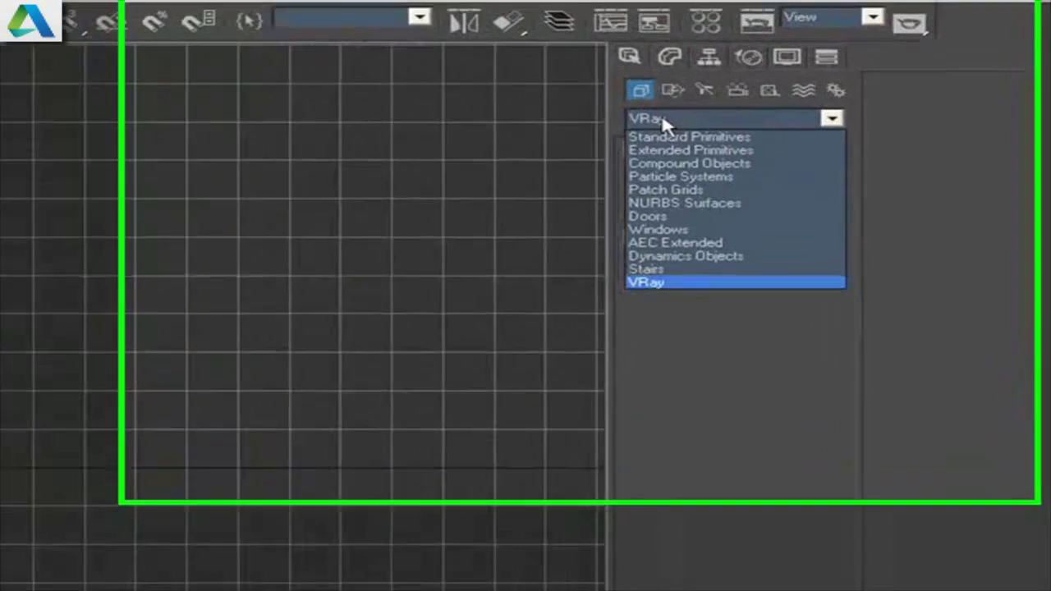
click(719, 184)
click(638, 74)
click(688, 144)
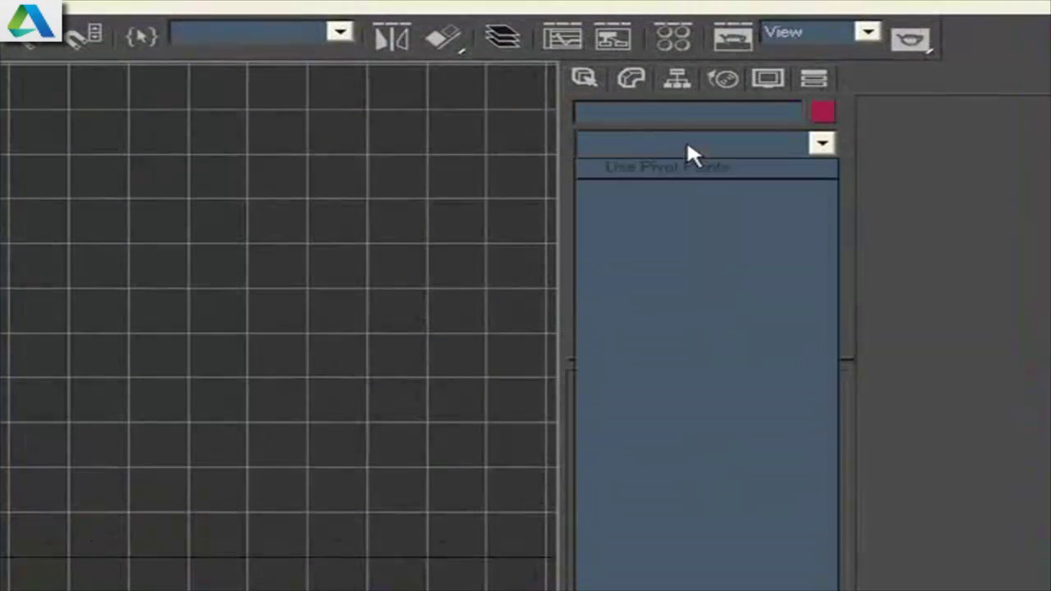
click(951, 269)
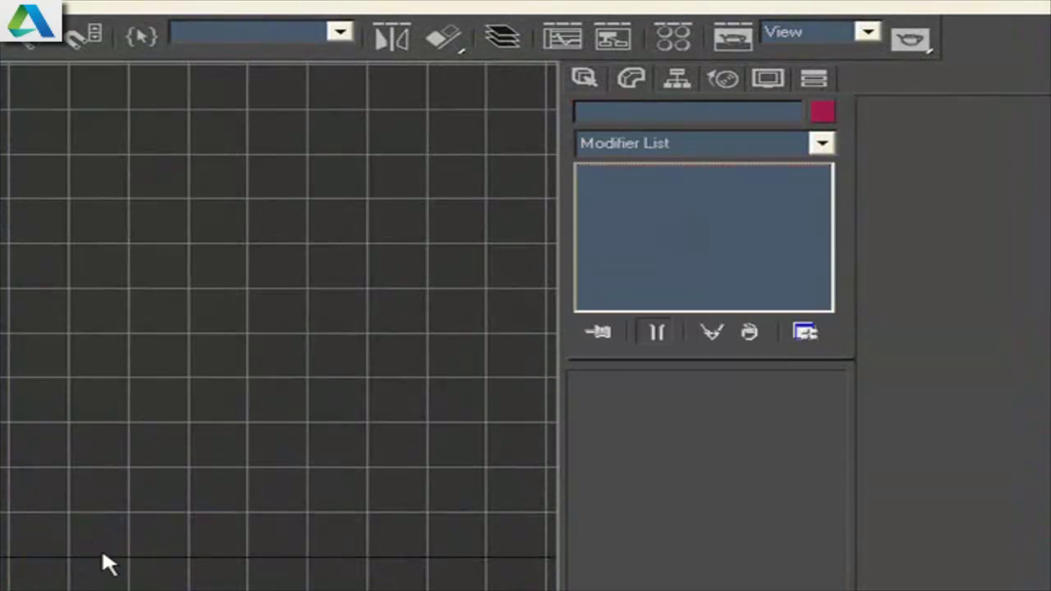
click(584, 80)
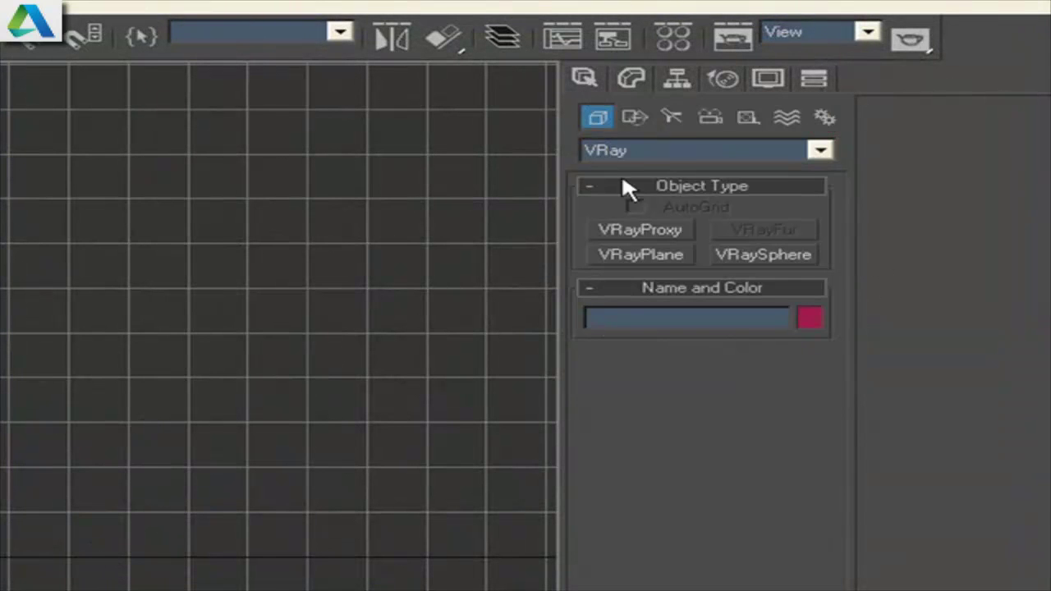
click(632, 115)
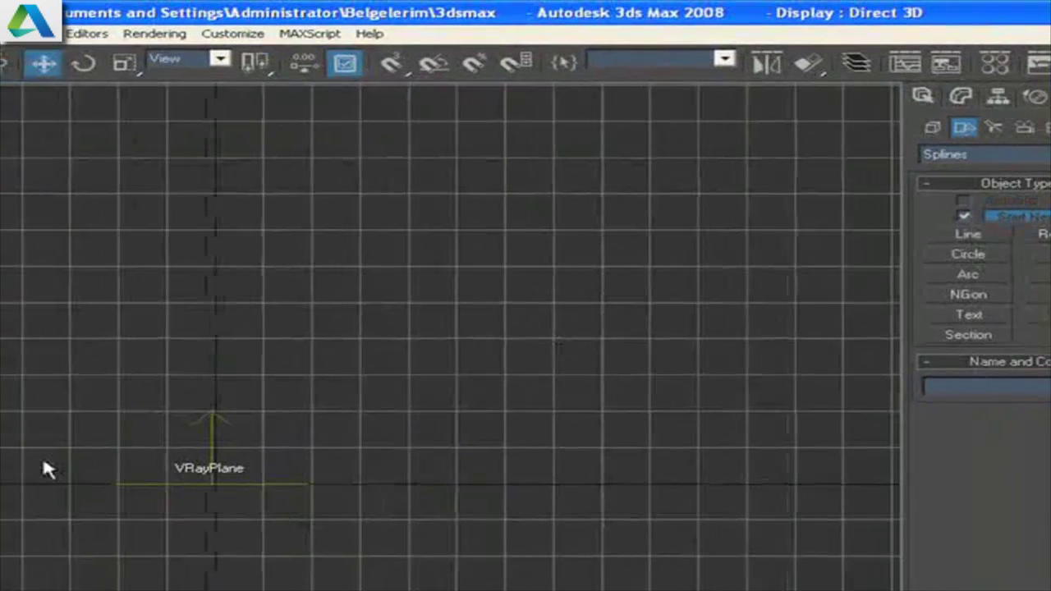
scroll(252, 478, up, 2)
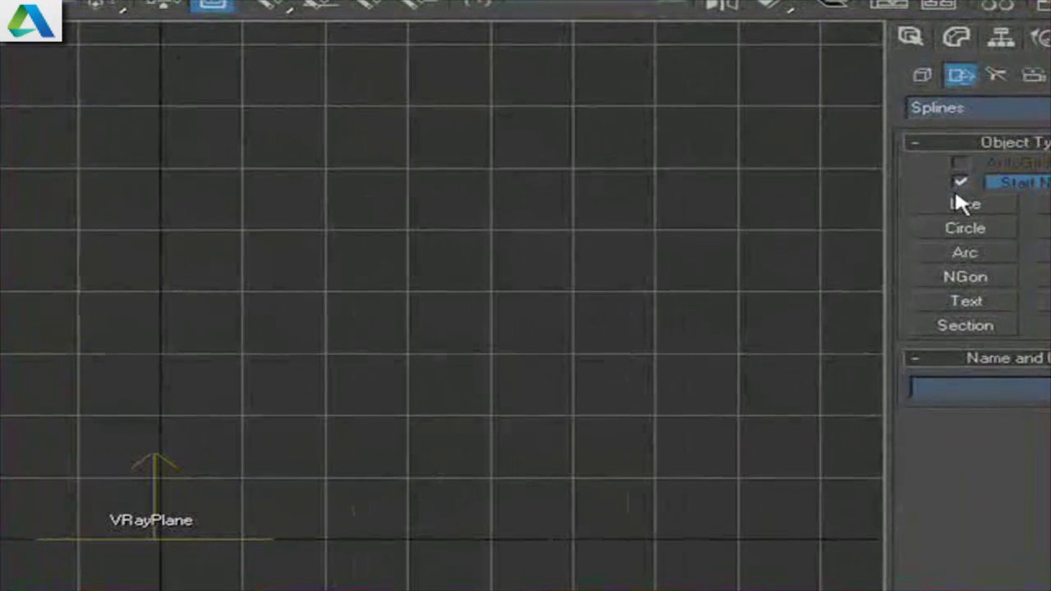
Step: Draw a Line spline from the vase base up the curved outer wall to the top rim
click(962, 204)
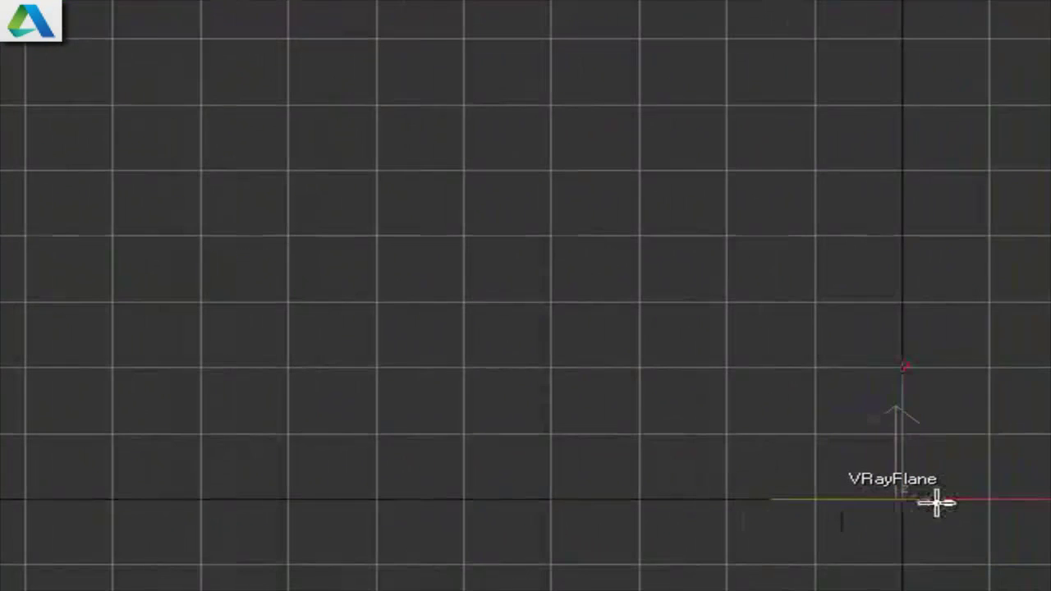
click(944, 503)
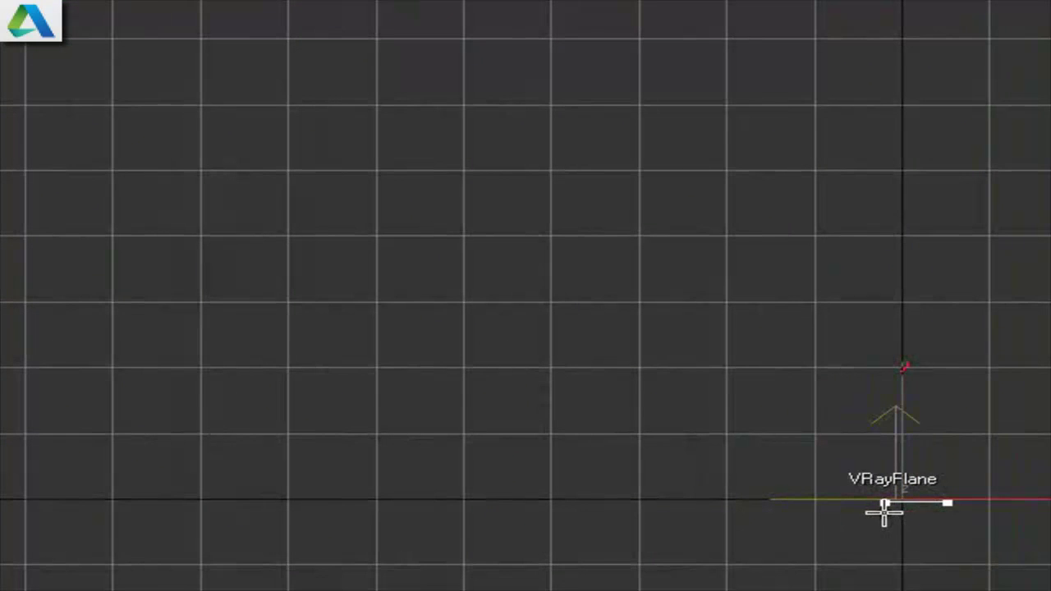
click(881, 505)
drag(816, 425, 819, 377)
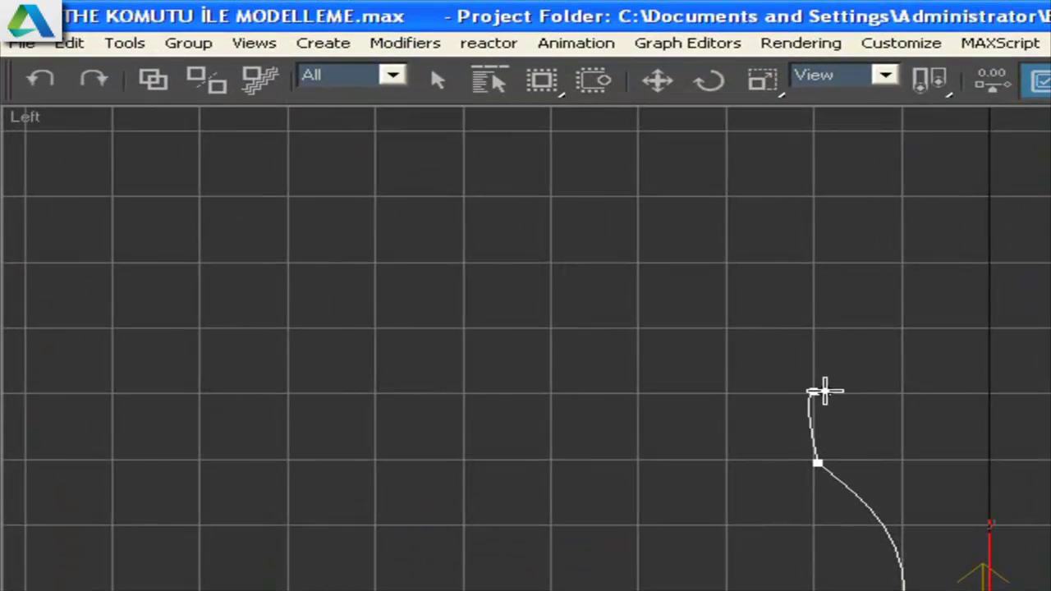
click(814, 392)
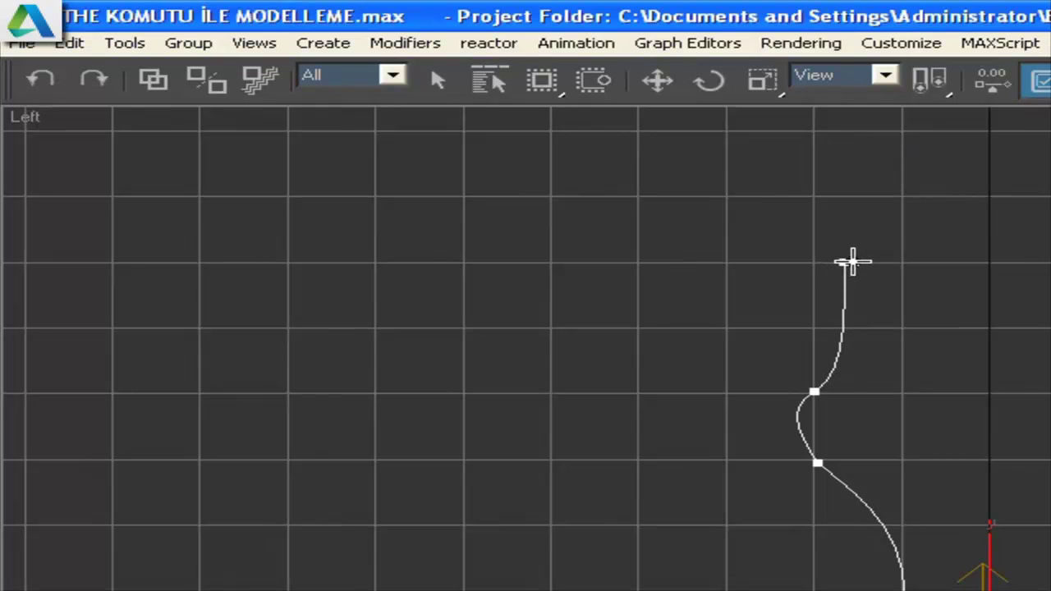
click(845, 263)
Step: Continue the line down the inner wall to the base and finish it
click(856, 263)
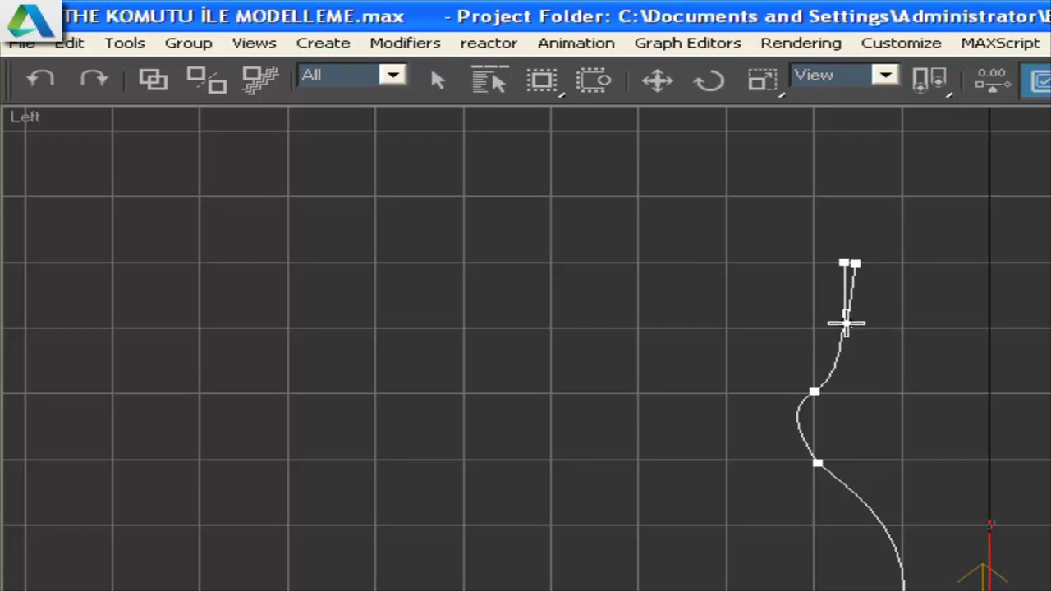
click(855, 334)
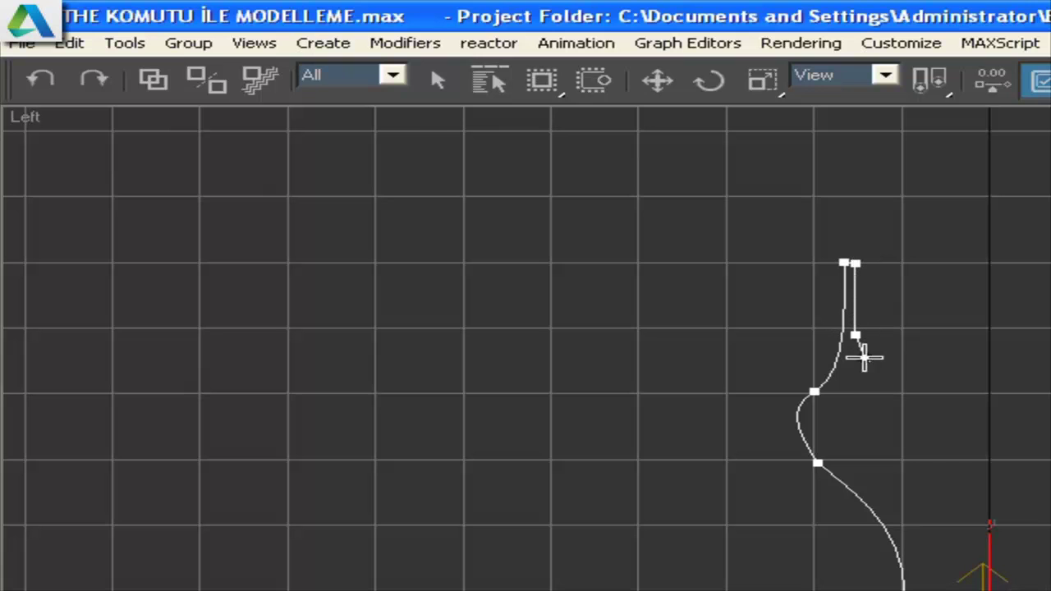
click(833, 403)
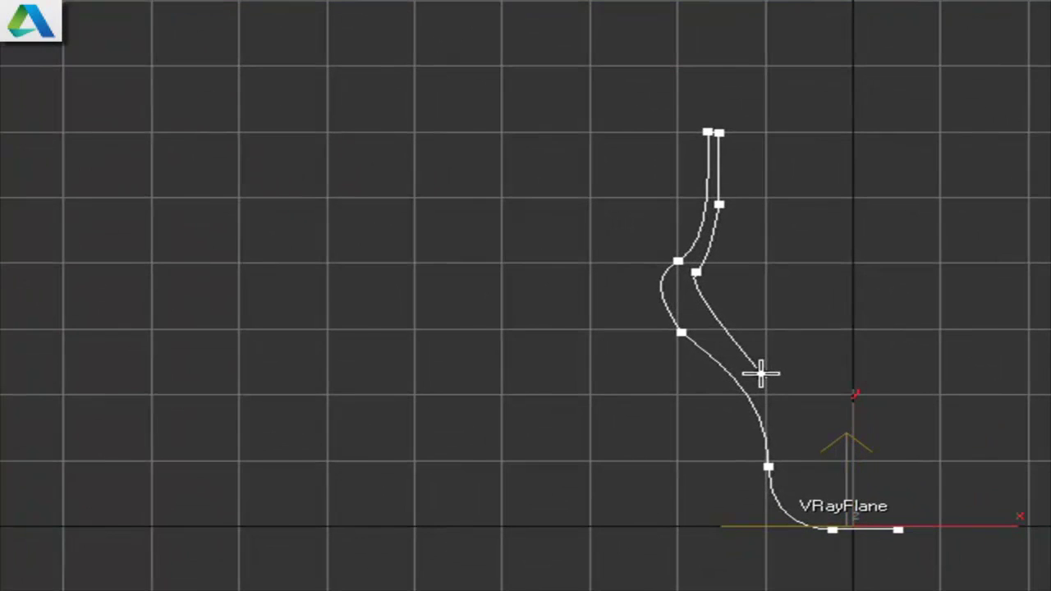
click(898, 506)
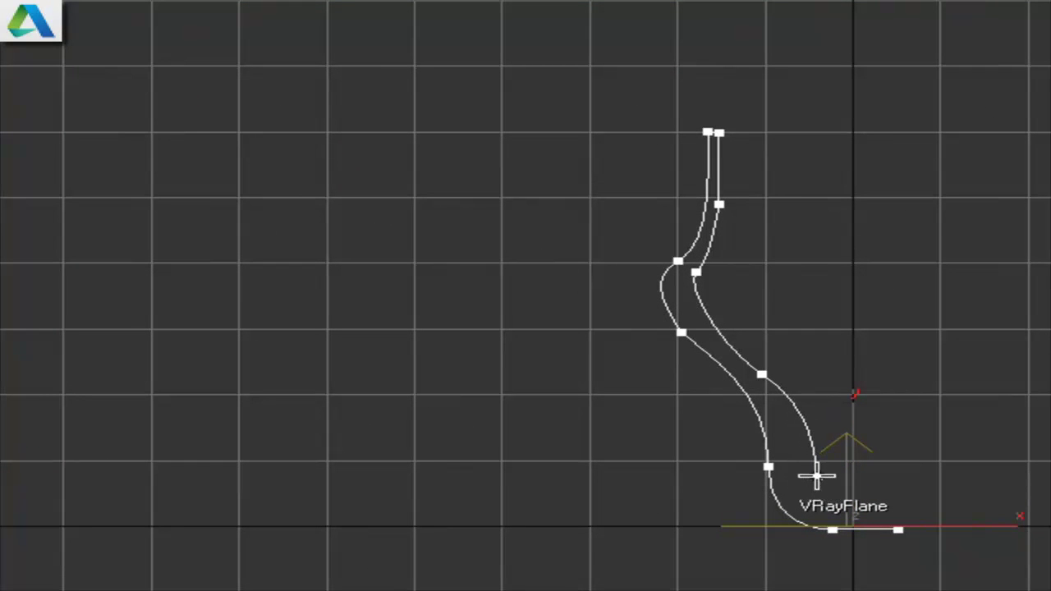
click(816, 470)
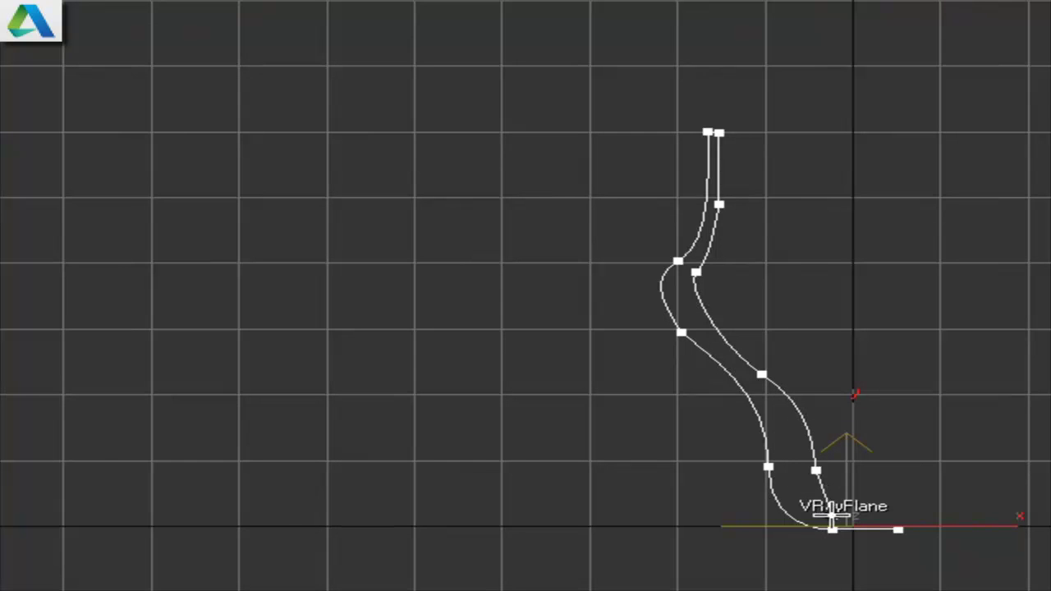
click(836, 511)
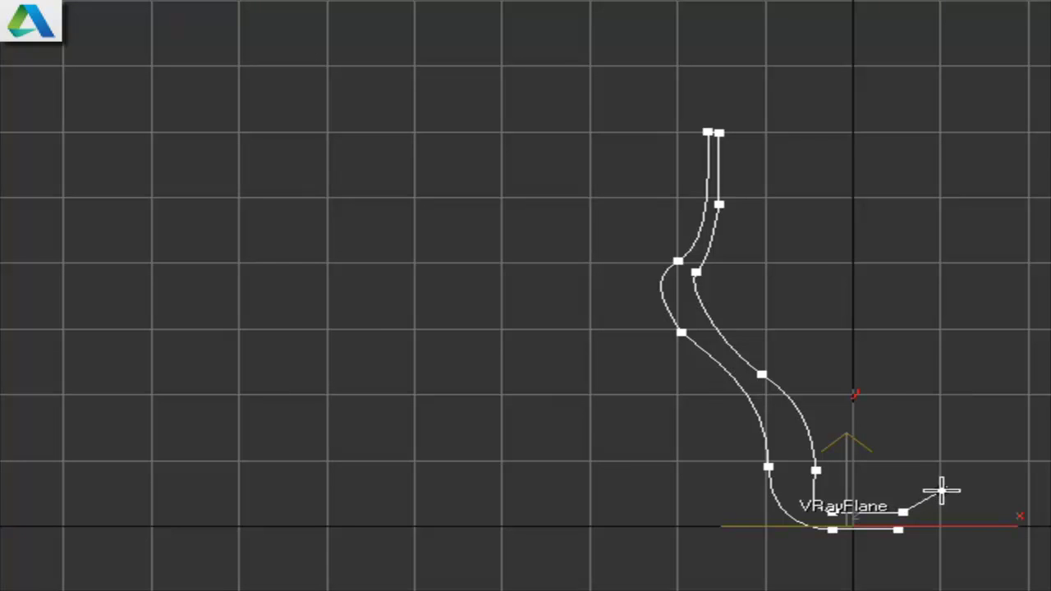
right_click(940, 488)
Step: Frame the vase profile and enter the line's Vertex sub-object level
middle_drag(891, 358, 827, 417)
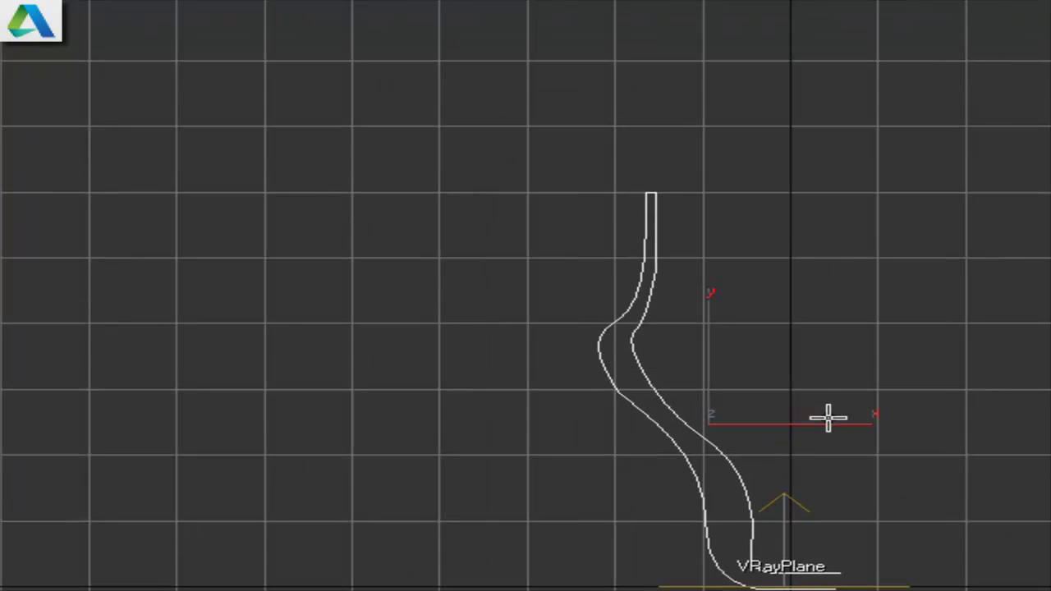
scroll(825, 420, up, 2)
key(w)
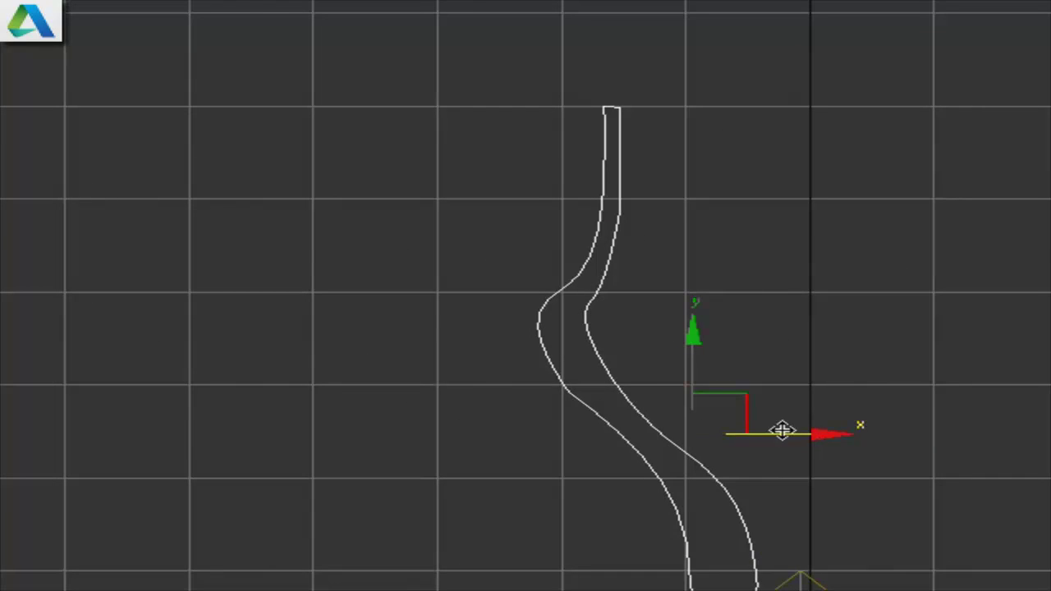
scroll(784, 429, up, 1)
middle_drag(793, 439, 585, 411)
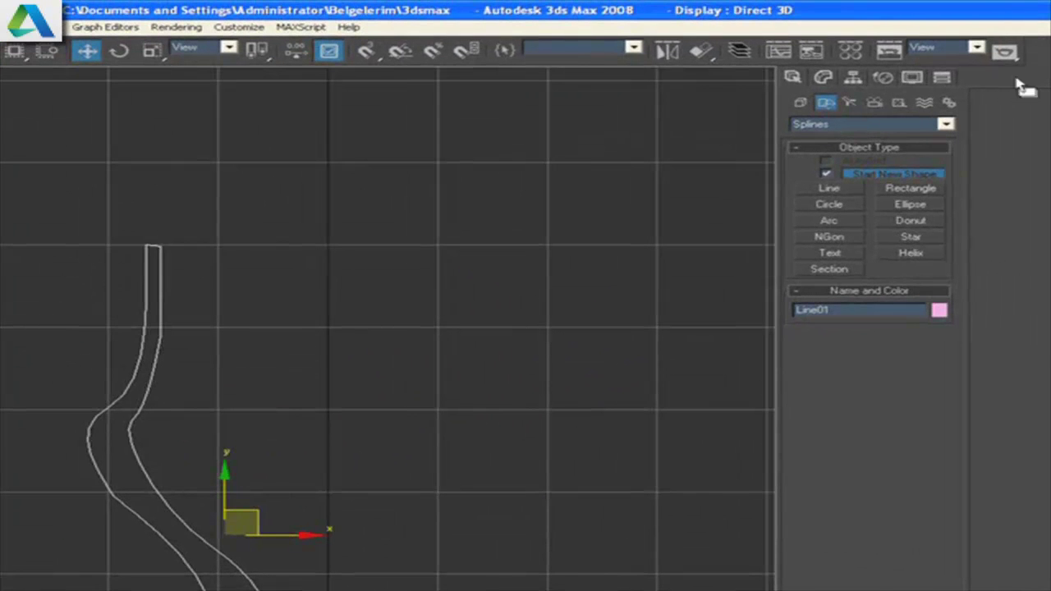
click(828, 80)
click(798, 140)
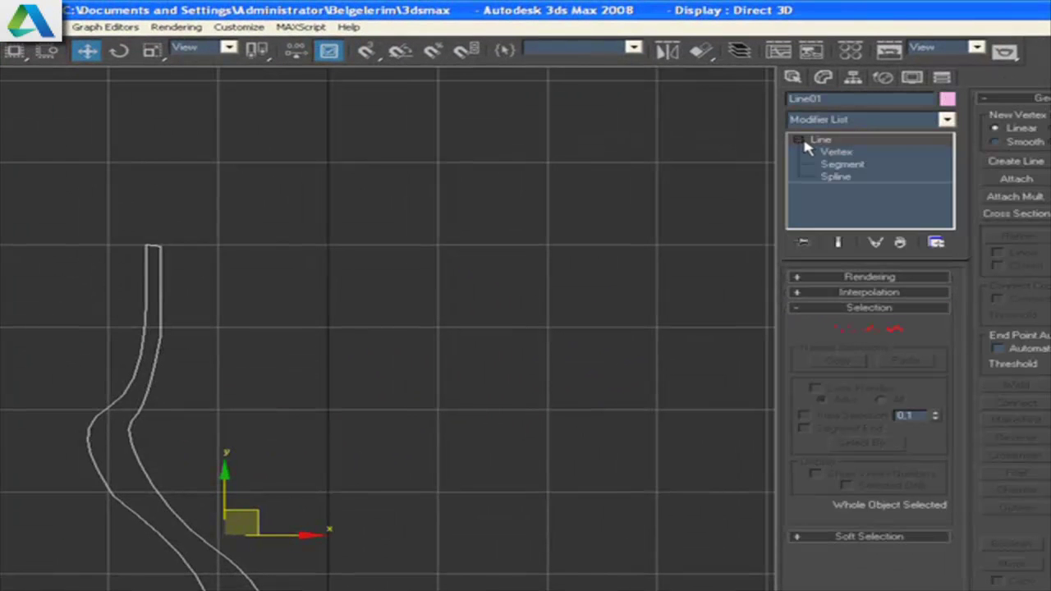
click(821, 153)
Step: Select the rim and neck vertices, then box-select every profile vertex
middle_drag(69, 231, 93, 280)
scroll(229, 314, up, 2)
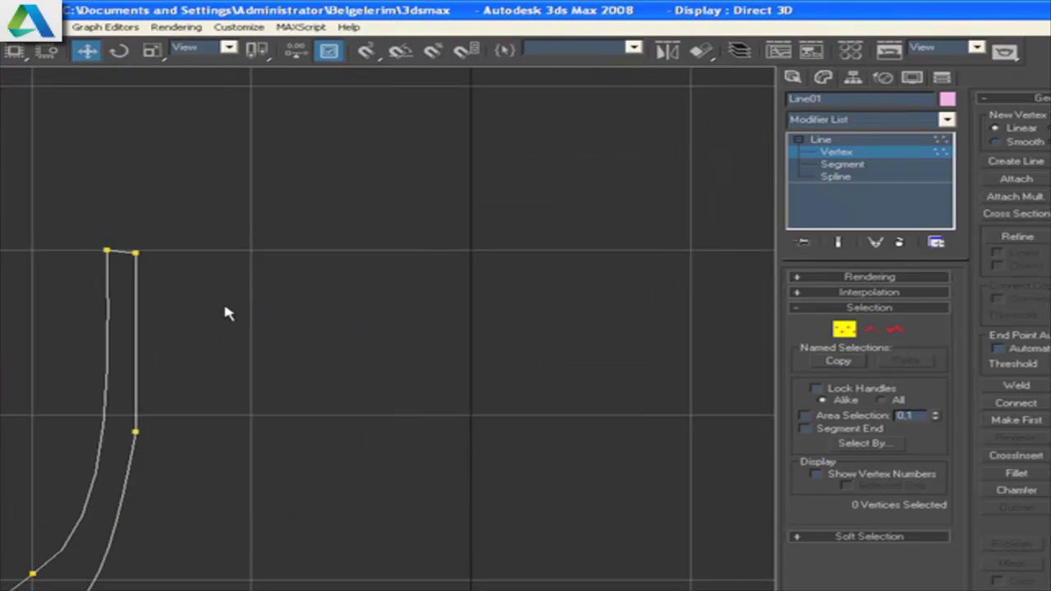
click(135, 253)
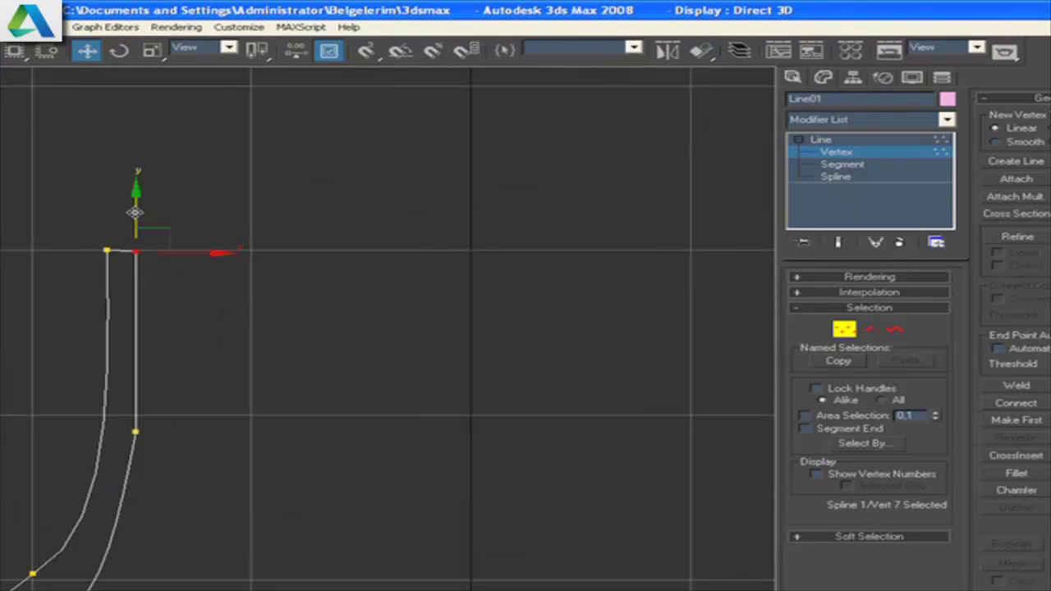
middle_drag(249, 337, 271, 99)
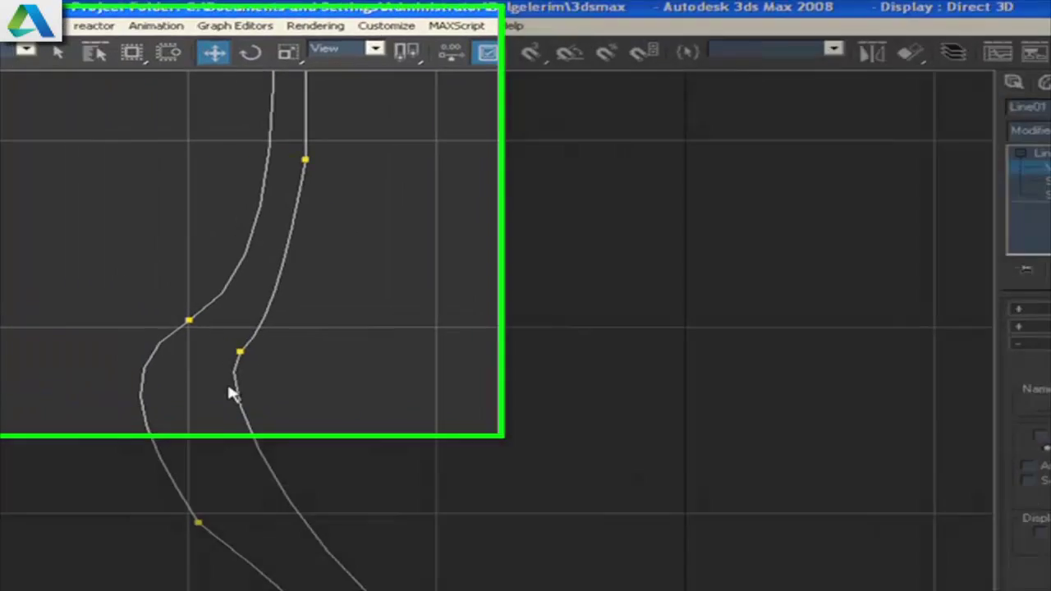
middle_drag(901, 550, 747, 72)
click(798, 400)
scroll(591, 312, down, 3)
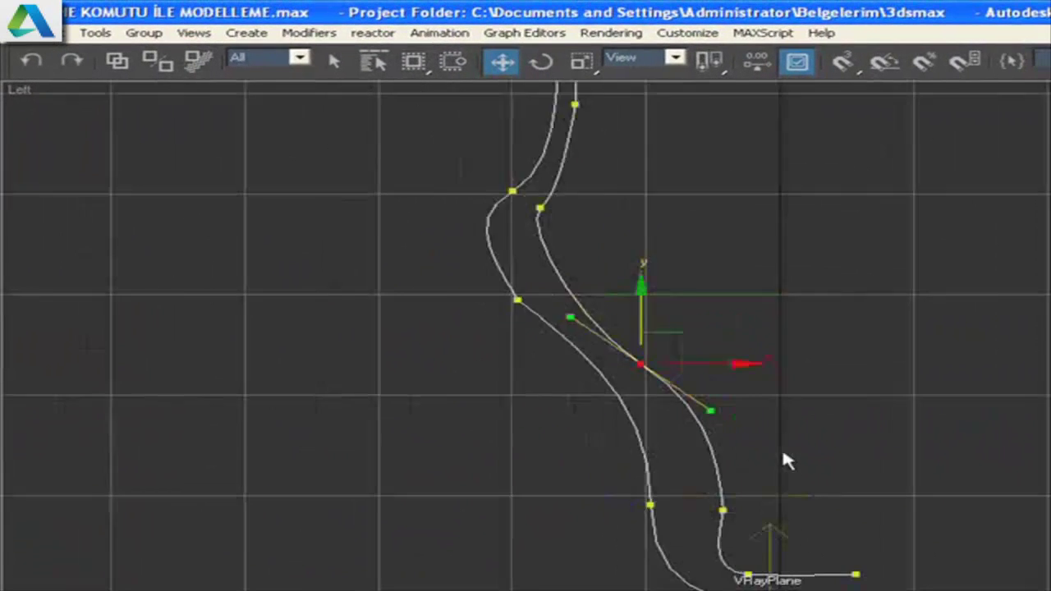
scroll(784, 460, down, 3)
drag(488, 141, 922, 509)
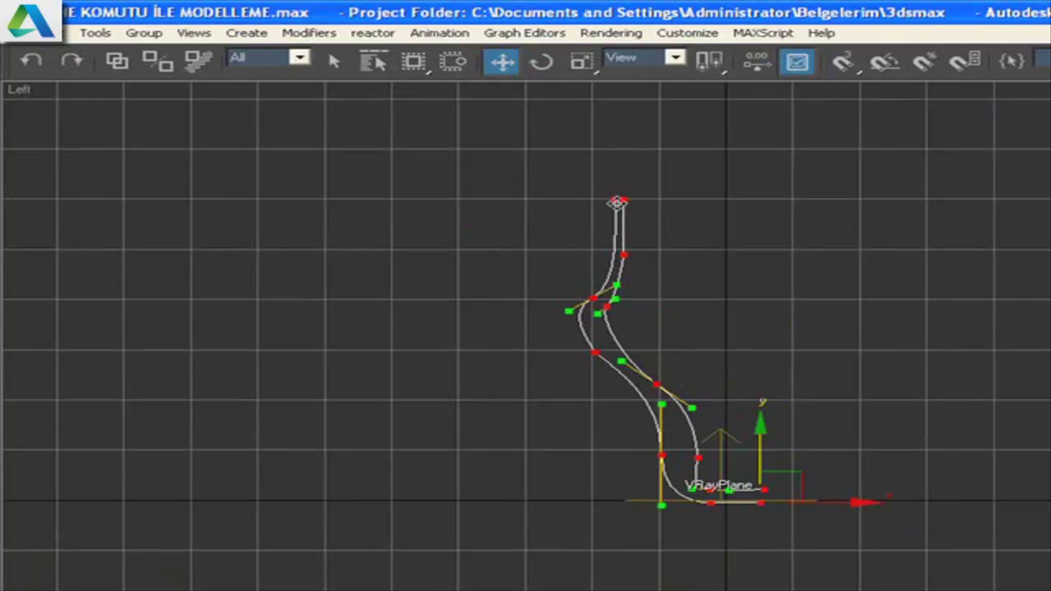
Step: Convert the selected vertices to Bezier Corner and reshape an inner-curve vertex's tangents
right_click(617, 202)
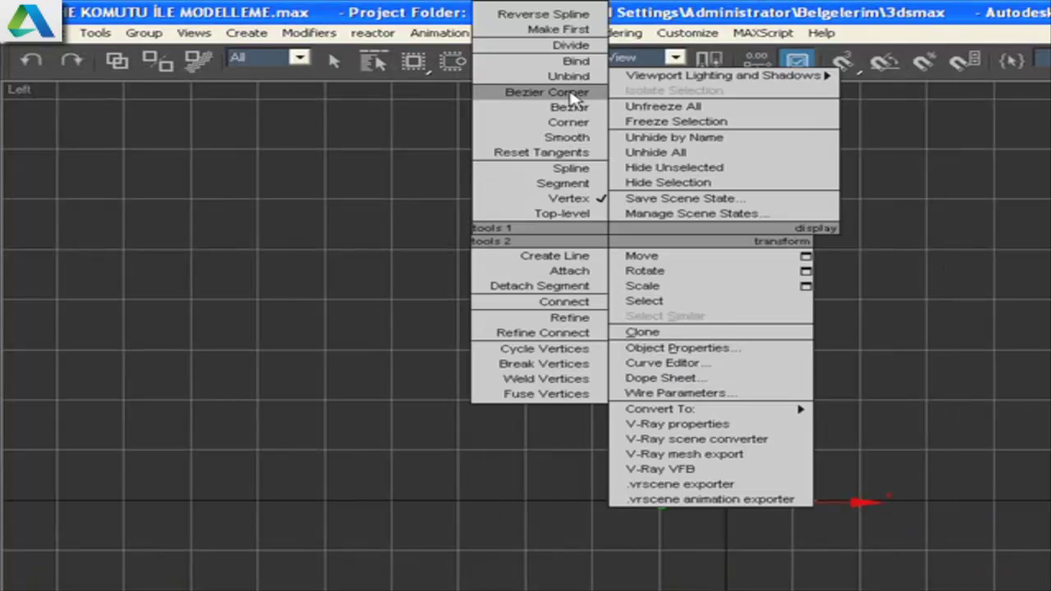
click(542, 93)
middle_drag(817, 282, 774, 446)
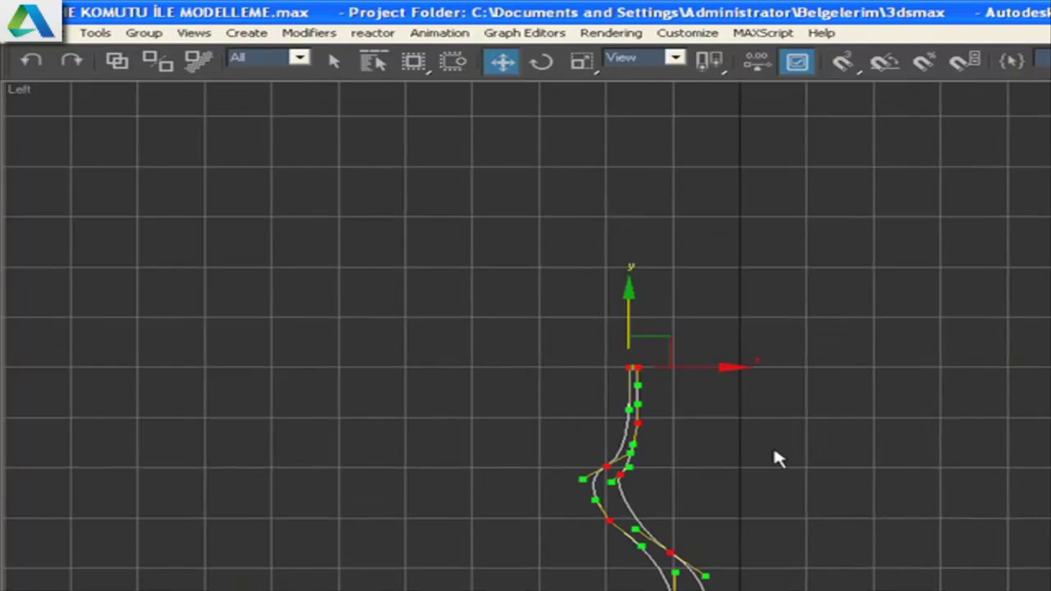
scroll(739, 447, up, 3)
scroll(705, 429, up, 2)
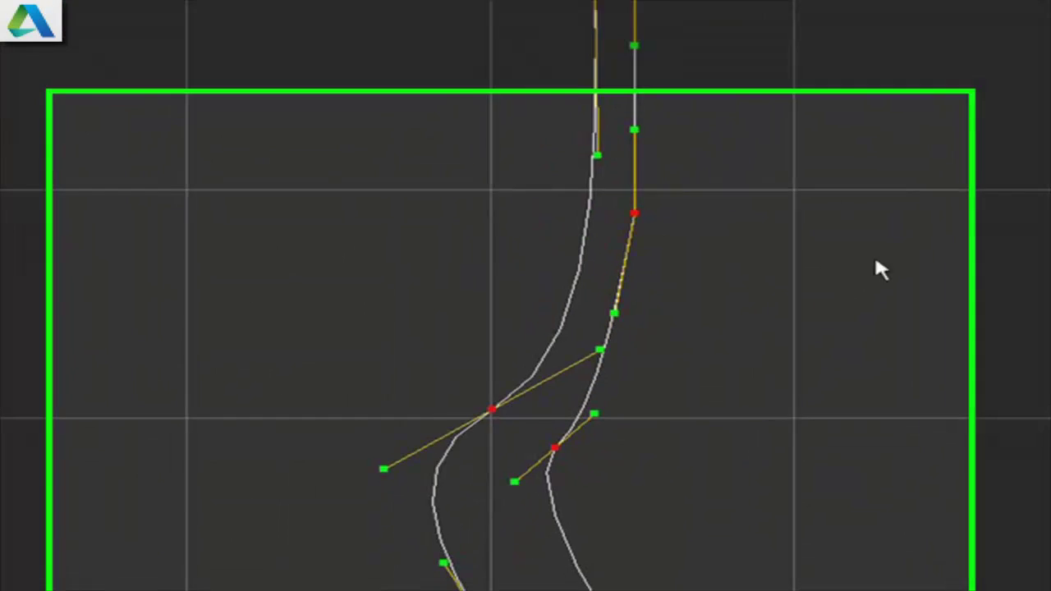
click(577, 407)
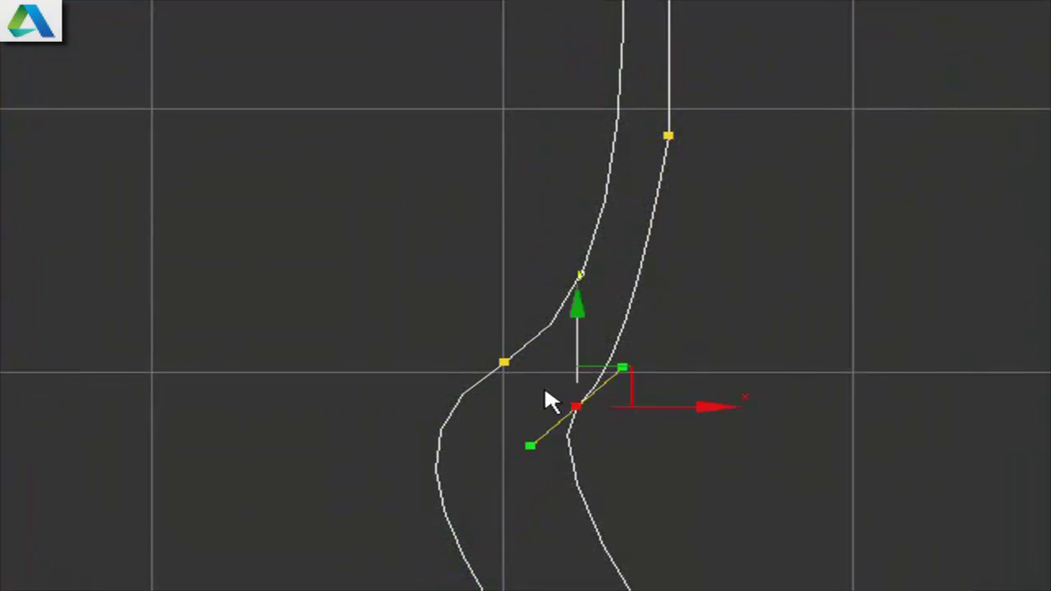
drag(525, 446, 511, 552)
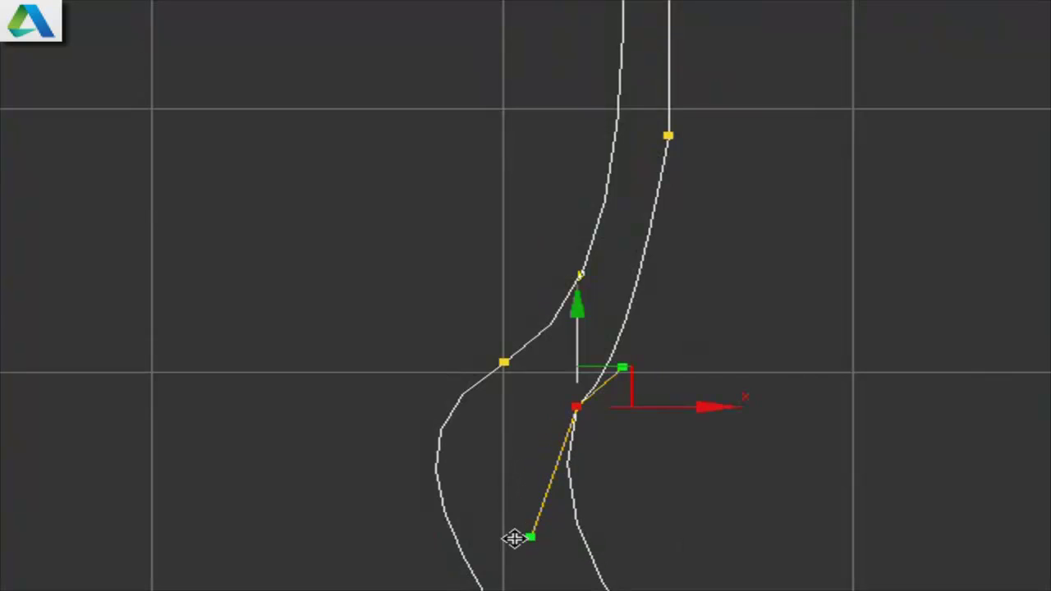
drag(626, 367, 672, 355)
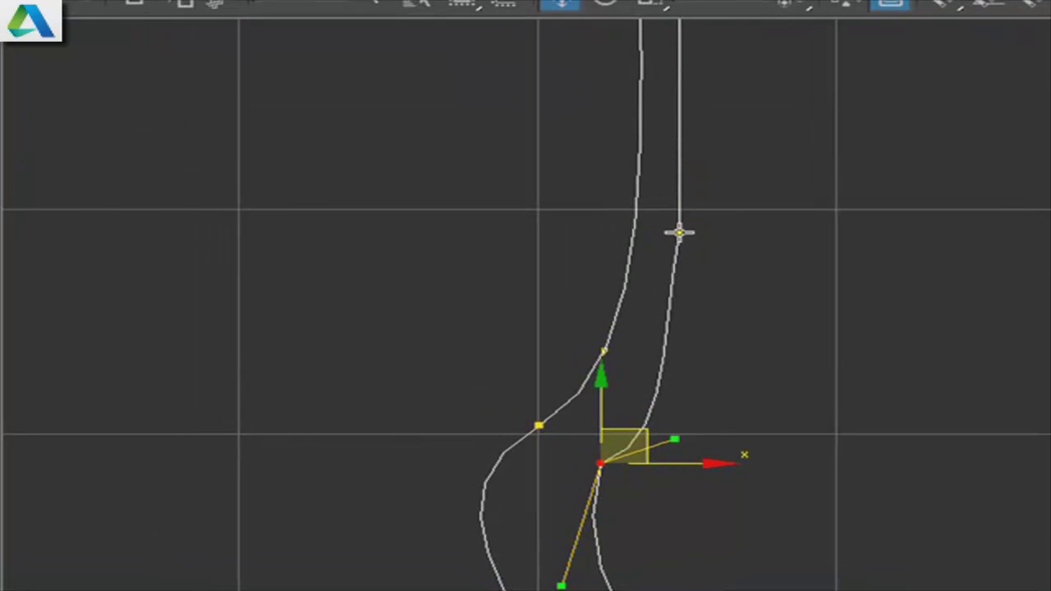
Step: Adjust tangents on two outer-line vertices to smooth the outer curve
click(679, 233)
drag(658, 331, 670, 358)
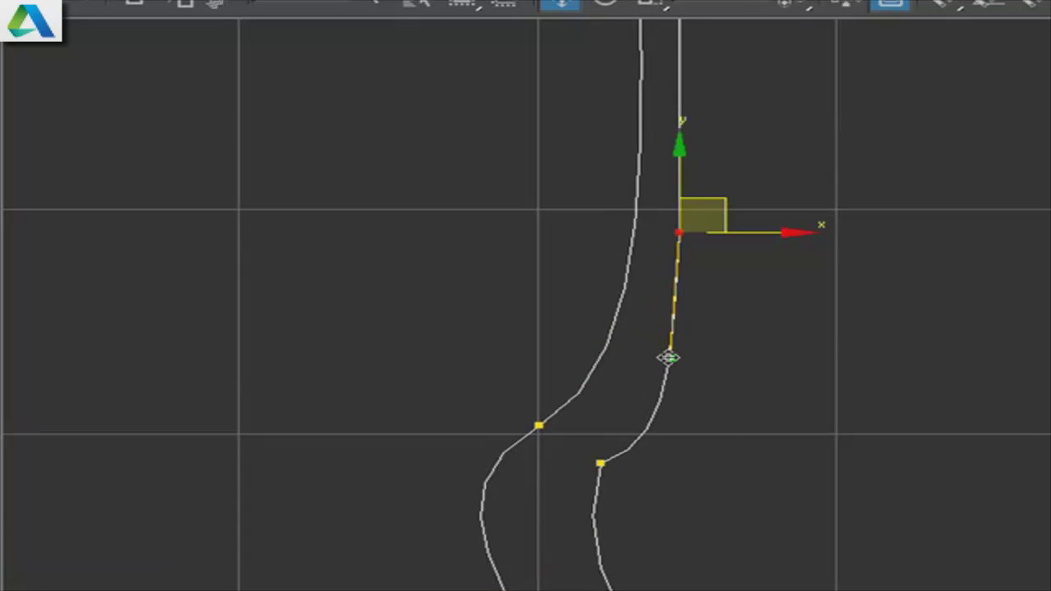
click(763, 437)
mouse_move(859, 566)
middle_down()
mouse_move(793, 238)
mouse_move(759, 317)
middle_up()
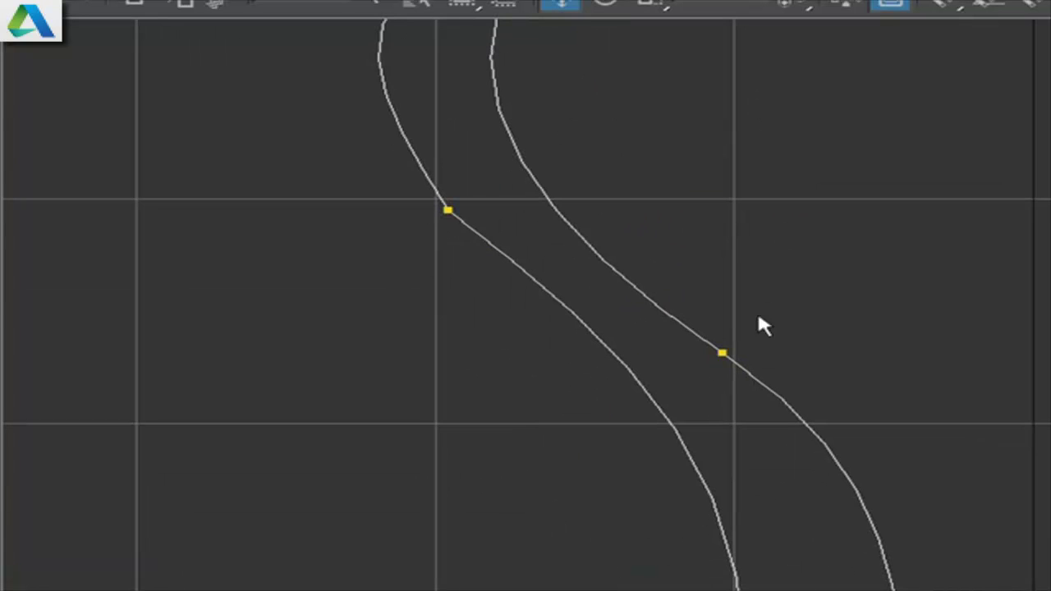
middle_drag(931, 439, 943, 403)
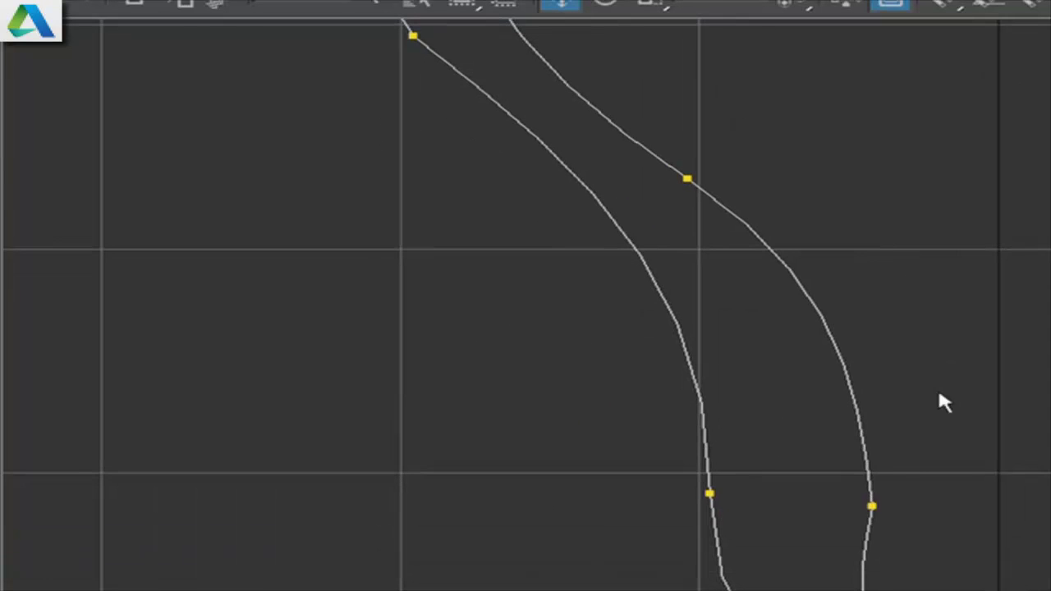
click(872, 508)
mouse_move(854, 398)
mouse_down()
mouse_move(894, 387)
mouse_move(786, 393)
mouse_up()
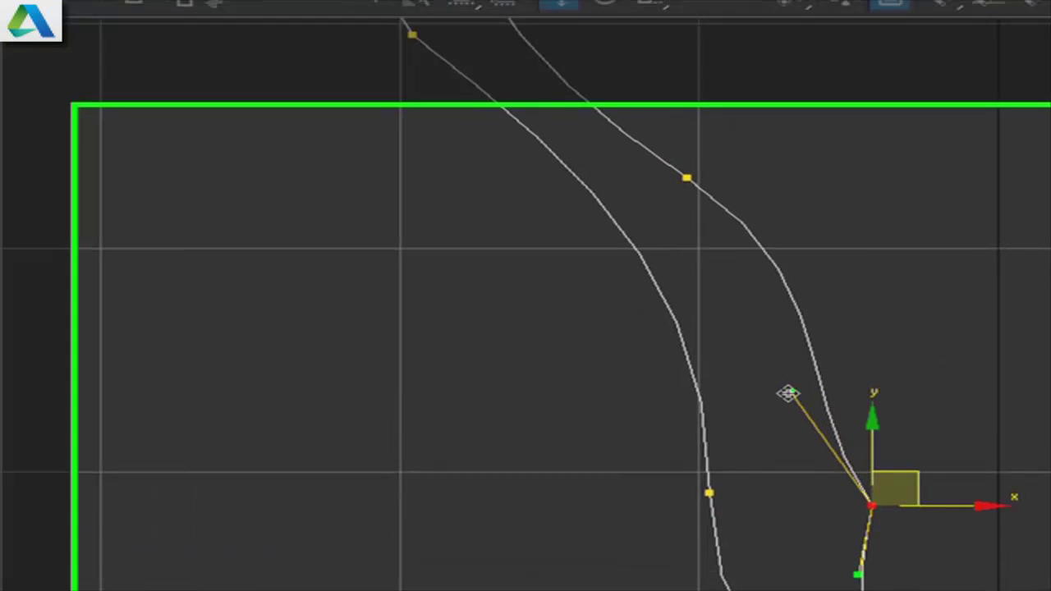
mouse_move(832, 502)
mouse_down()
mouse_move(901, 516)
mouse_move(889, 518)
mouse_up()
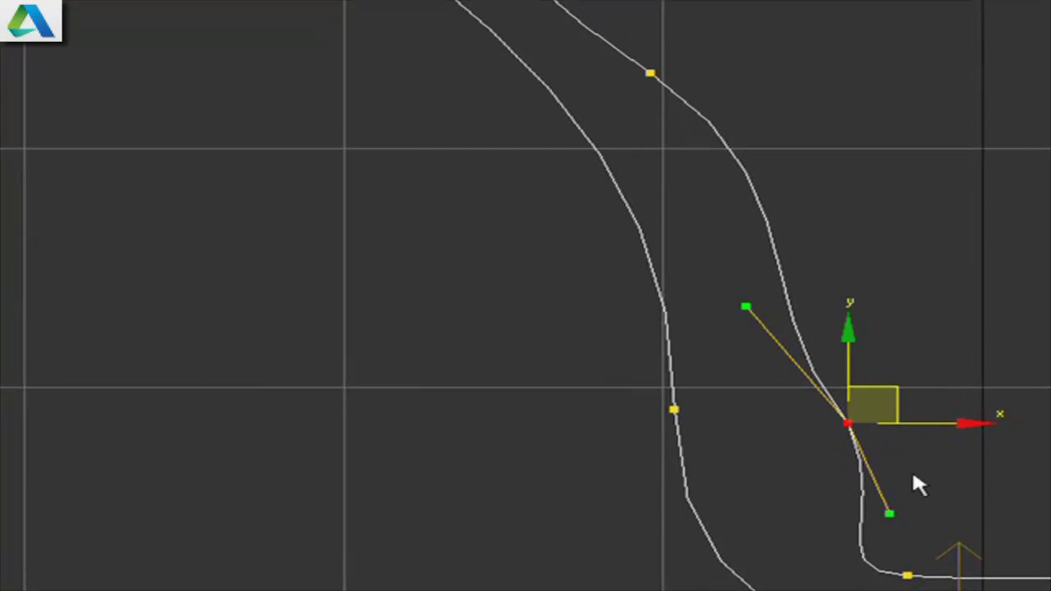
click(940, 282)
Step: Swing another vertex's tangents down-left to smooth the inner curve
click(653, 72)
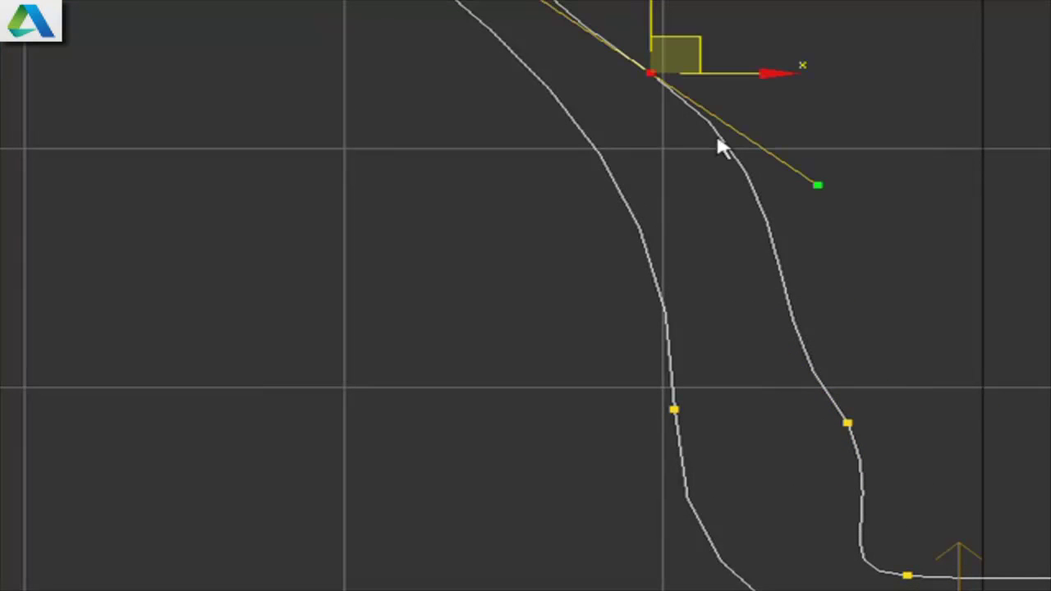
mouse_move(818, 183)
mouse_down()
mouse_move(816, 206)
mouse_move(750, 241)
mouse_up()
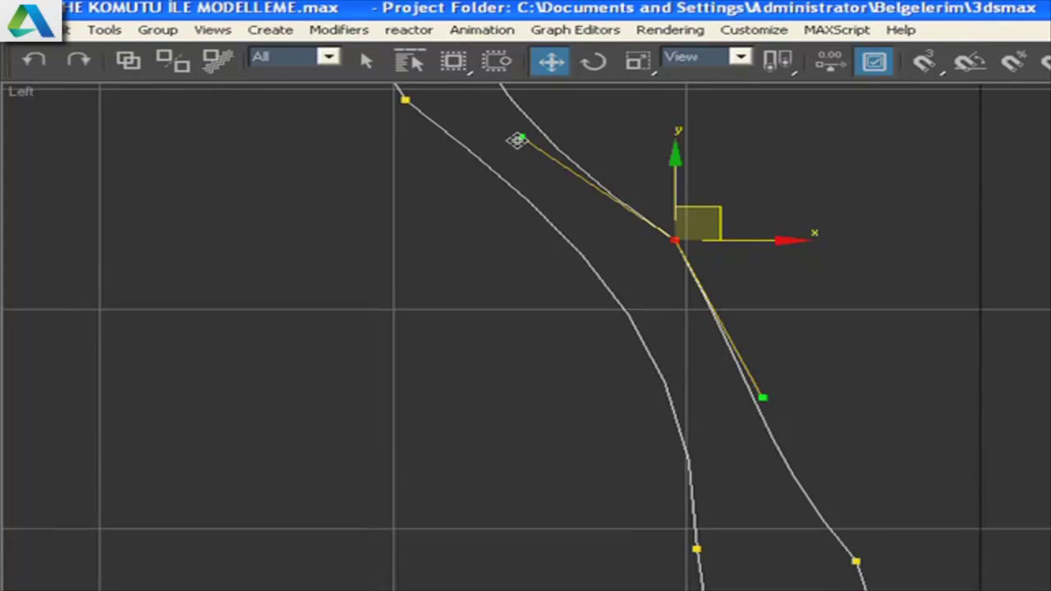
drag(515, 139, 497, 156)
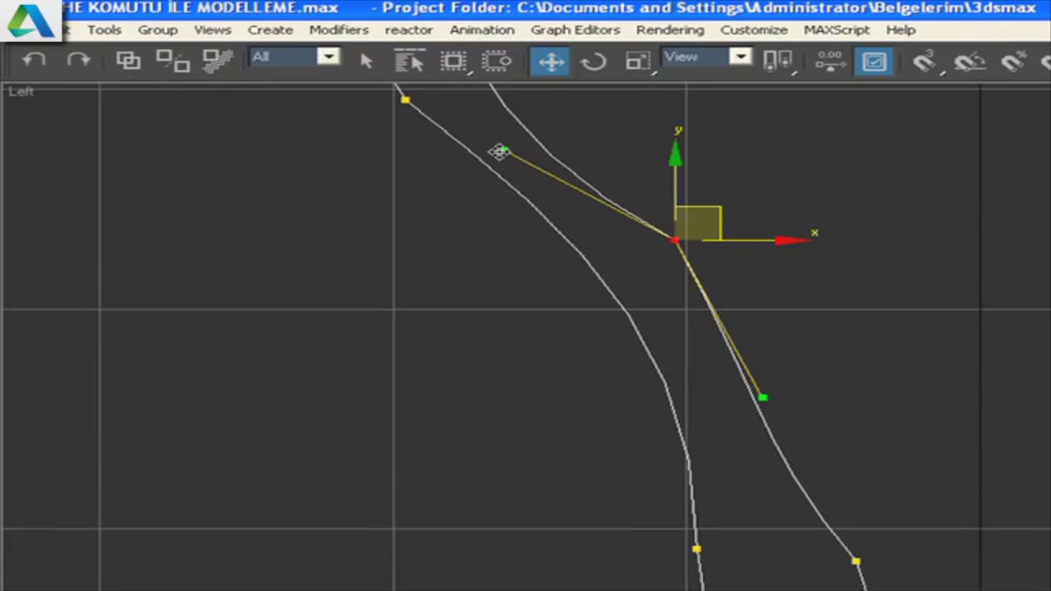
scroll(632, 199, down, 2)
middle_drag(652, 195, 692, 394)
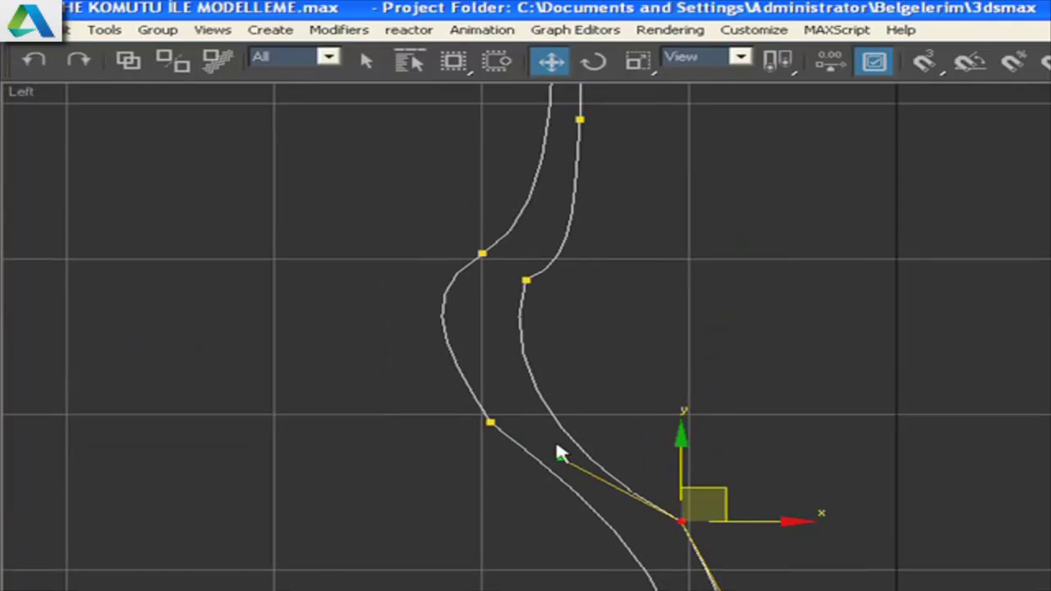
mouse_move(552, 456)
mouse_down()
mouse_move(530, 460)
mouse_move(542, 429)
mouse_move(510, 405)
mouse_move(487, 359)
mouse_up()
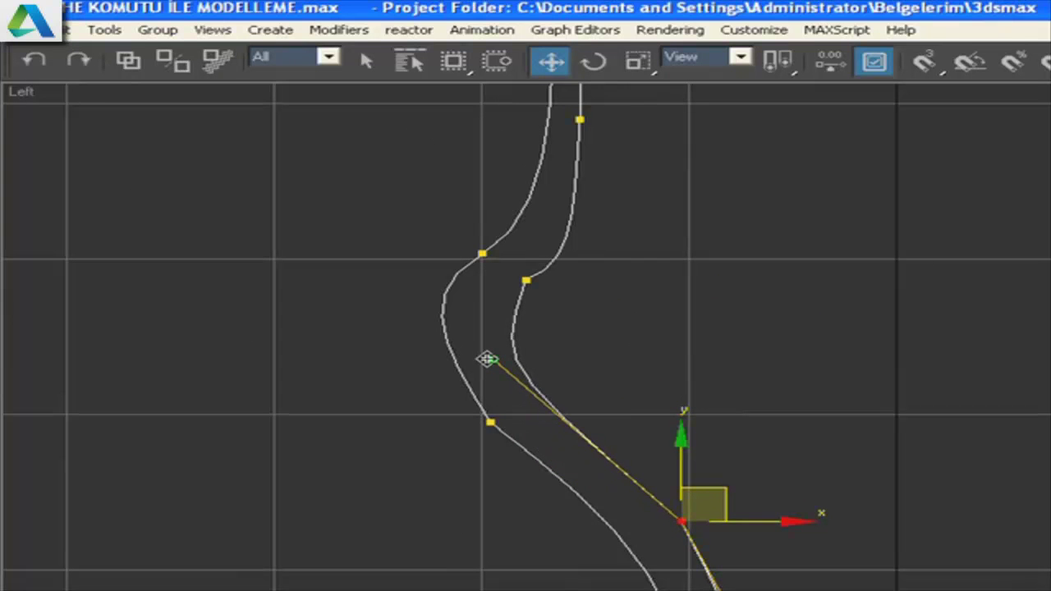
click(763, 404)
Step: Reshape the vertices near the base so the bottom segment becomes more vertical
middle_drag(908, 495, 930, 226)
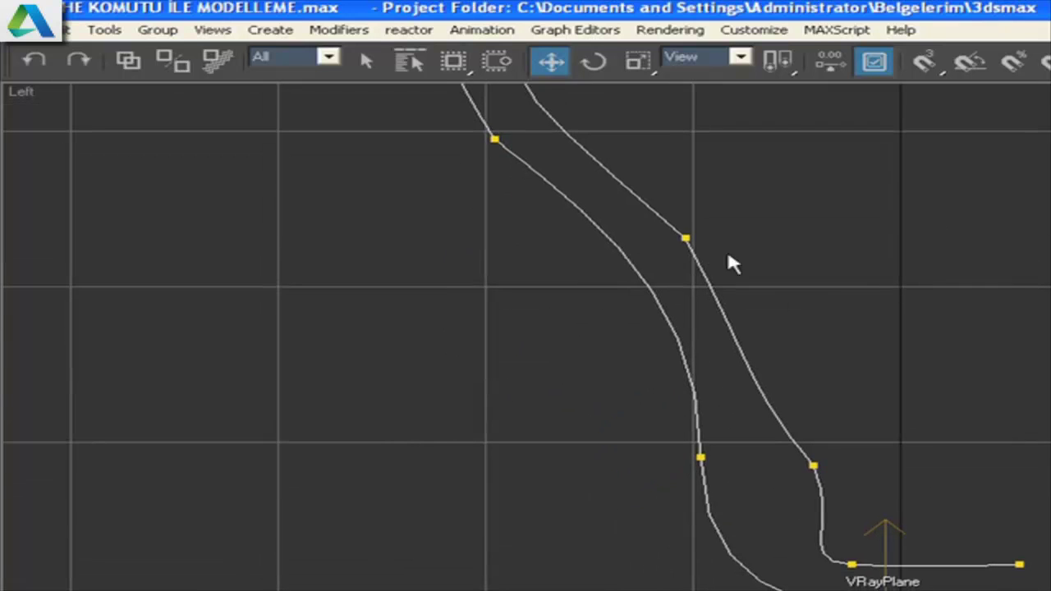
click(684, 239)
drag(753, 352, 784, 382)
click(813, 468)
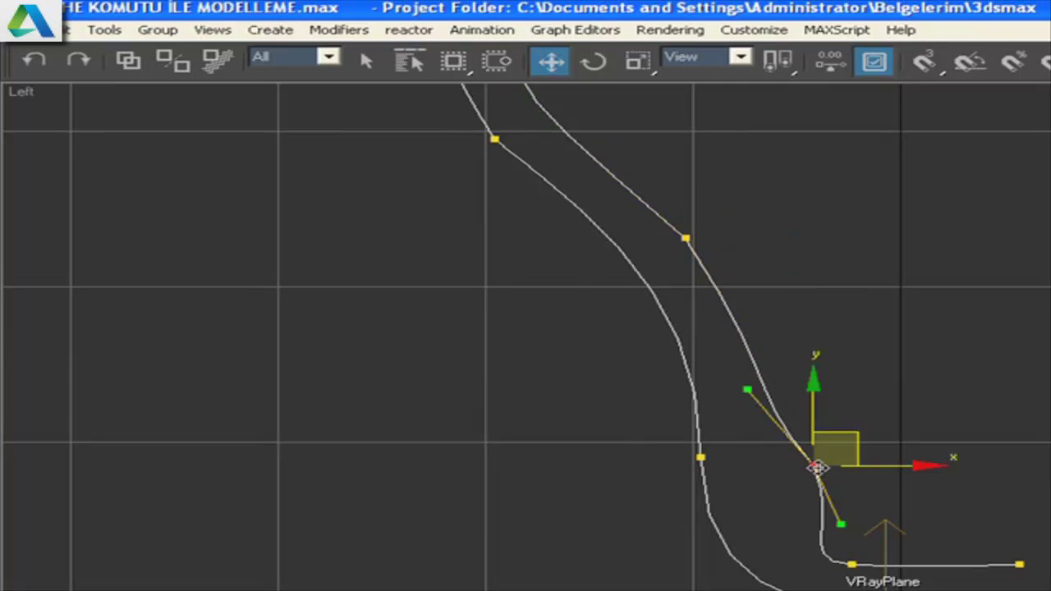
mouse_move(846, 526)
mouse_down()
mouse_move(854, 548)
mouse_move(803, 504)
mouse_move(826, 521)
mouse_move(844, 510)
mouse_up()
click(1027, 567)
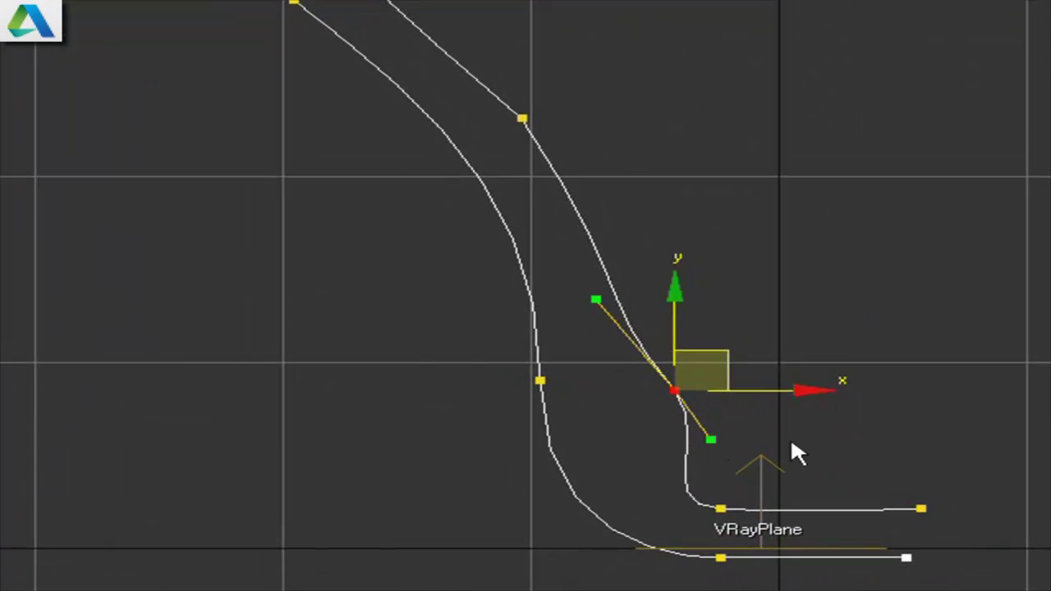
Step: Nudge the profile's end vertex slightly down beside the VRayPlane
click(916, 510)
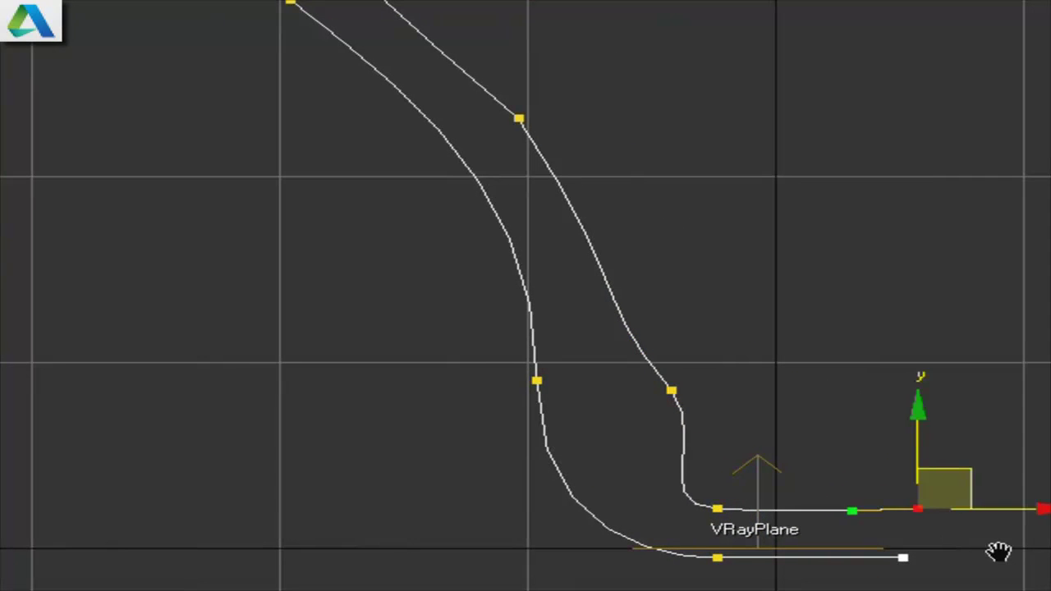
middle_drag(997, 483, 669, 405)
scroll(668, 404, up, 2)
drag(621, 305, 621, 309)
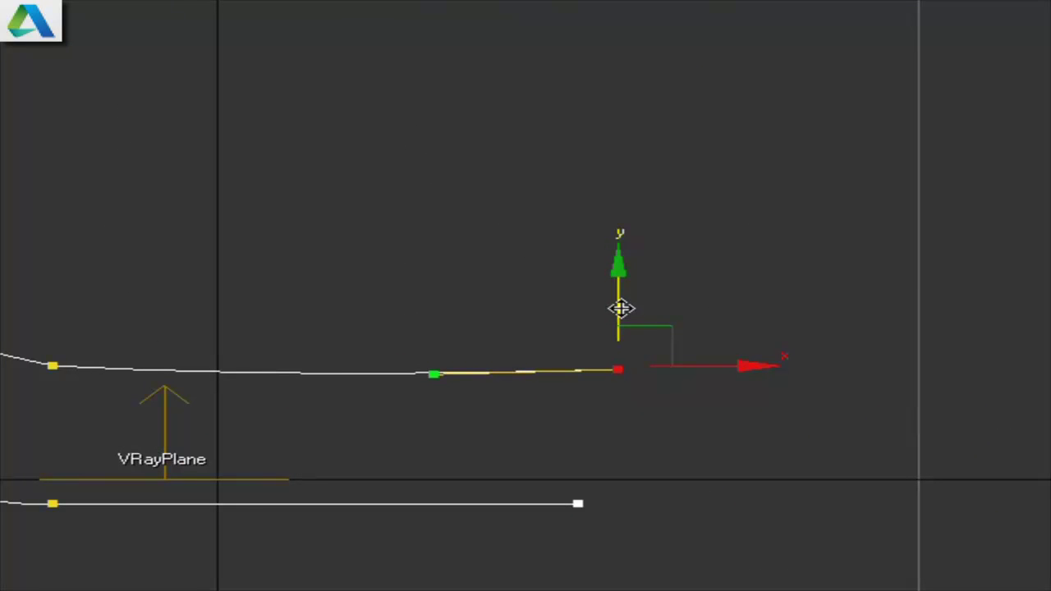
click(672, 427)
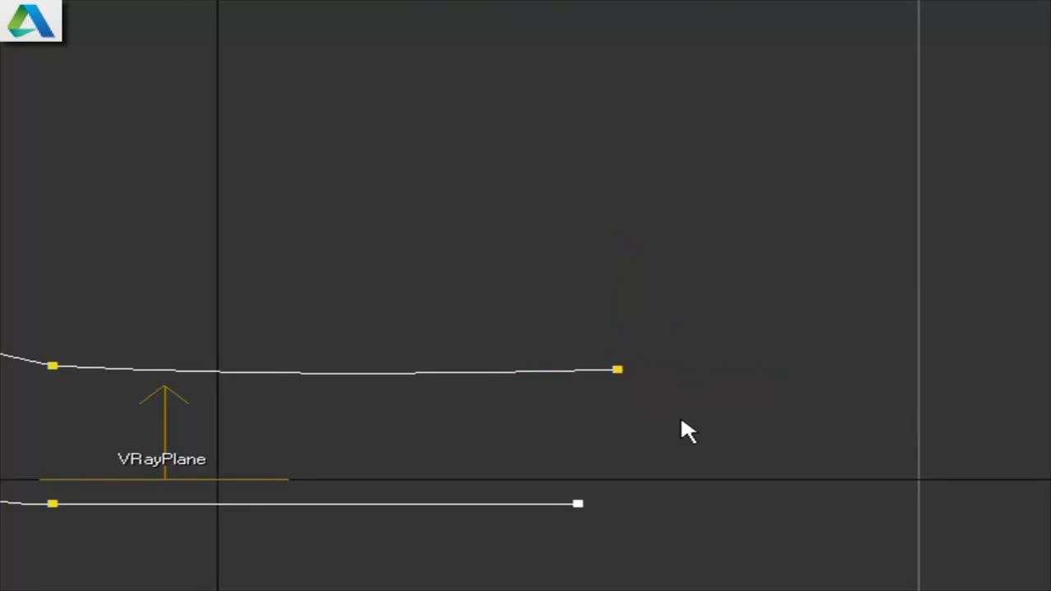
key(ctrl+z)
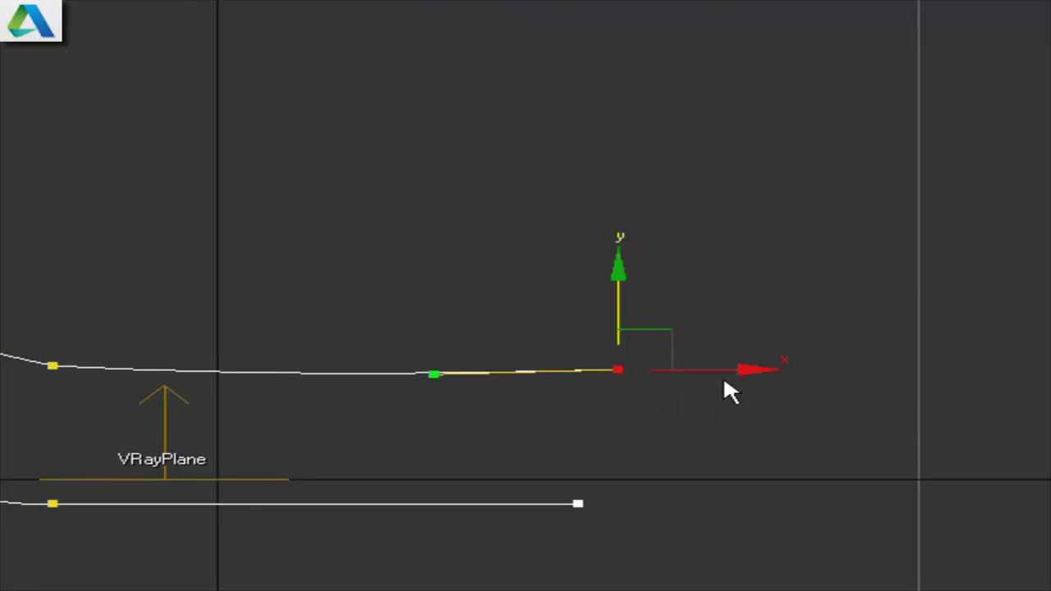
click(427, 419)
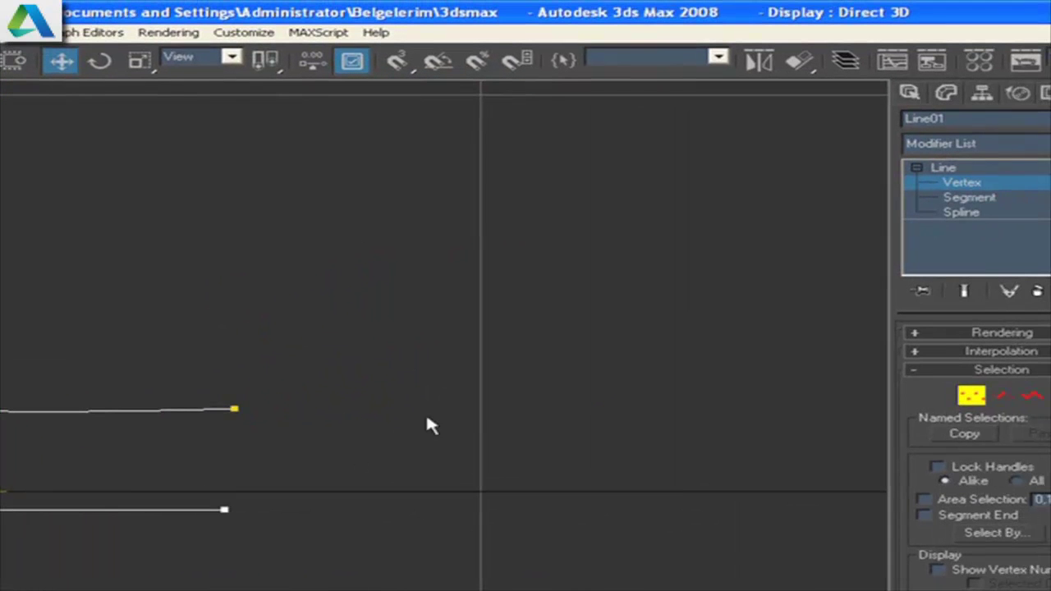
Step: Exit Vertex level and select the whole profile spline
click(971, 397)
click(106, 283)
scroll(108, 291, down, 2)
scroll(108, 291, down, 2)
scroll(189, 304, up, 2)
scroll(202, 322, up, 2)
drag(359, 33, 906, 564)
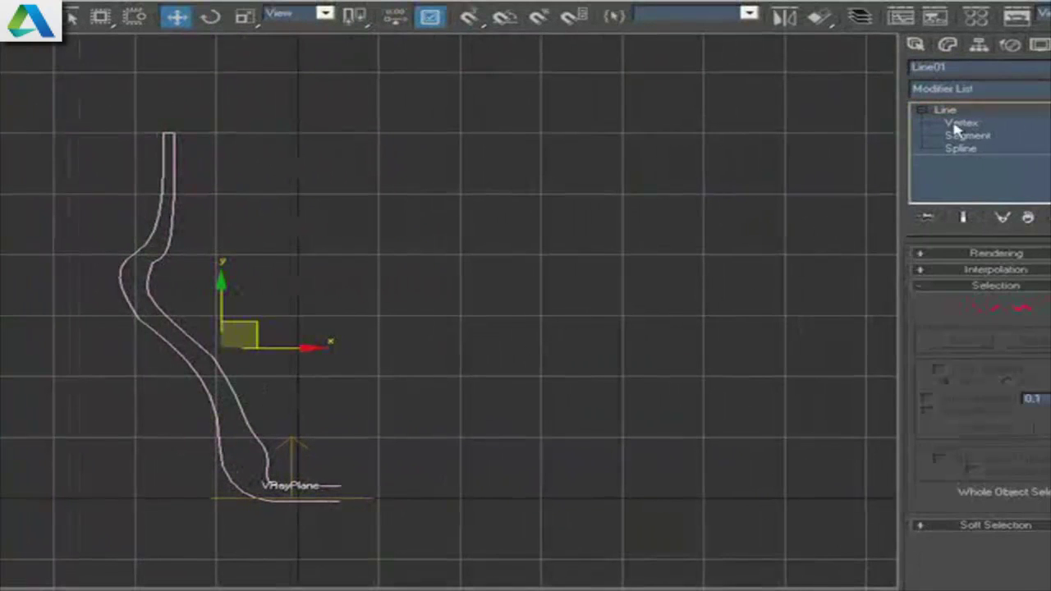
Step: Add a Lathe to Line01 revolving 360° with 16 segments, then expand it to show Axis
click(944, 88)
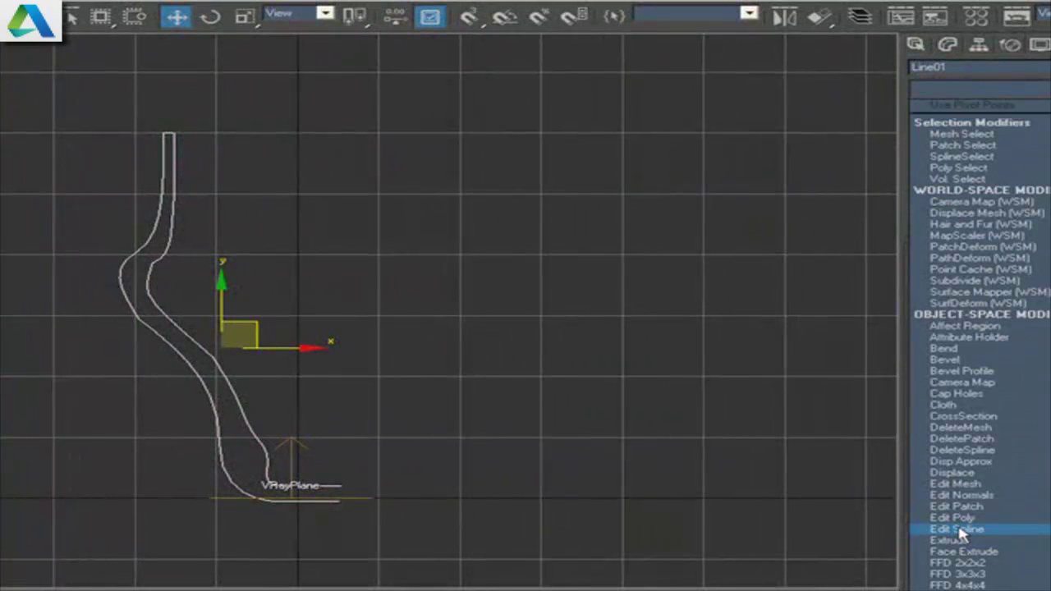
key(l)
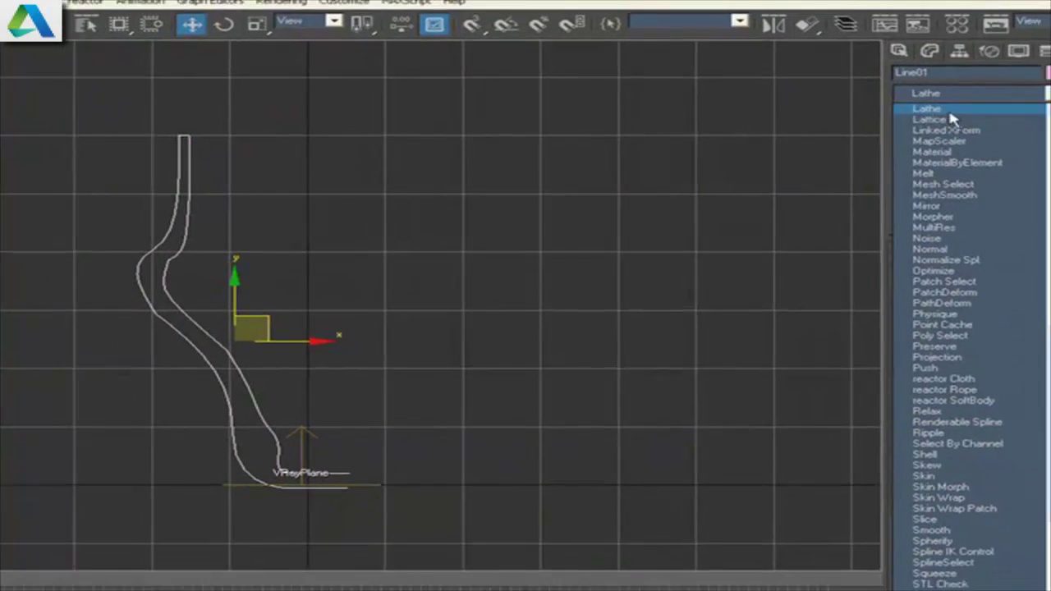
click(950, 112)
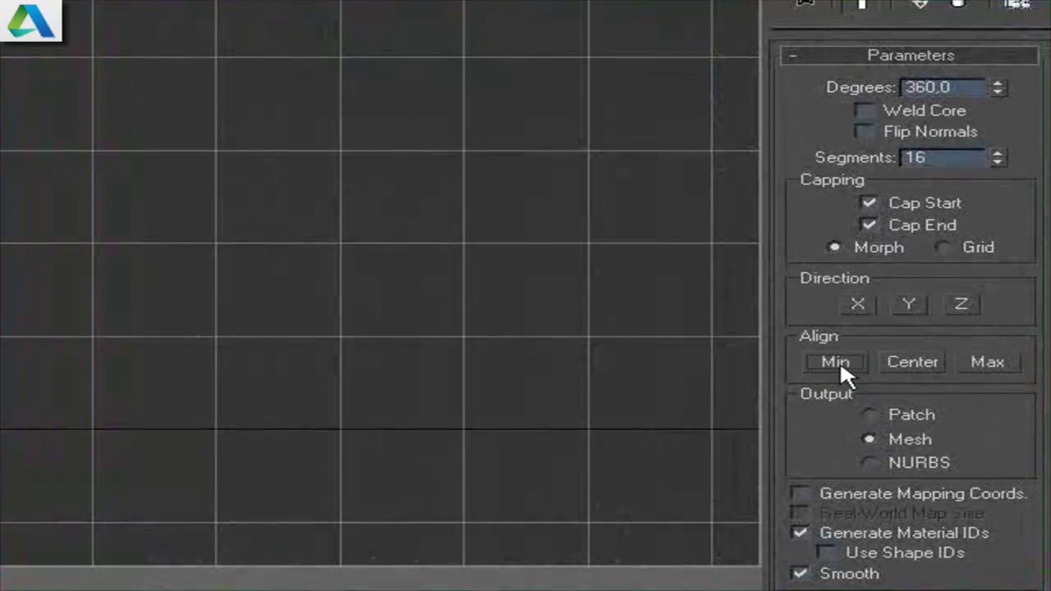
click(985, 364)
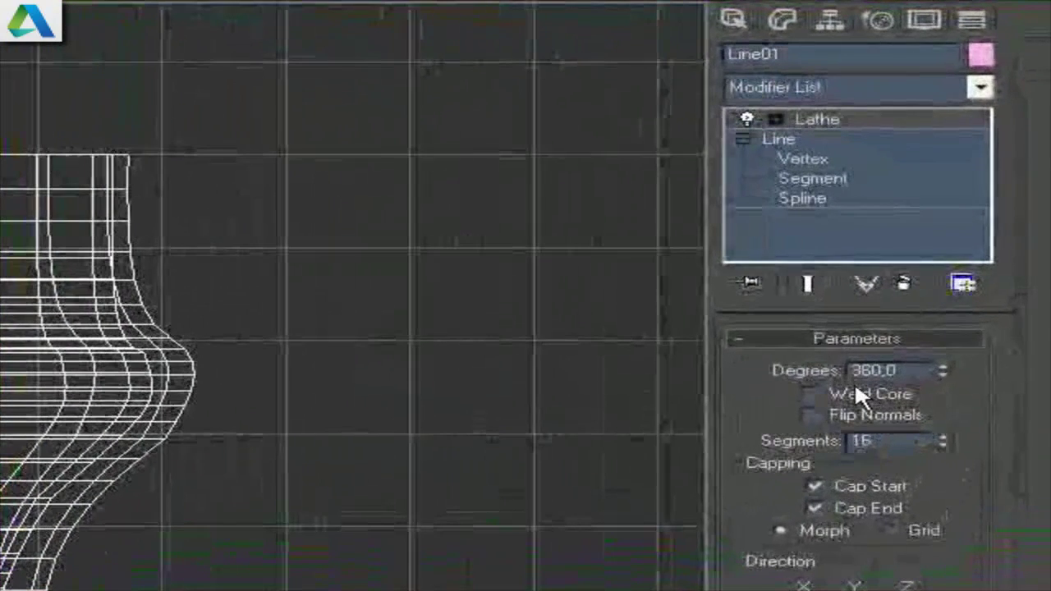
double_click(913, 398)
click(865, 415)
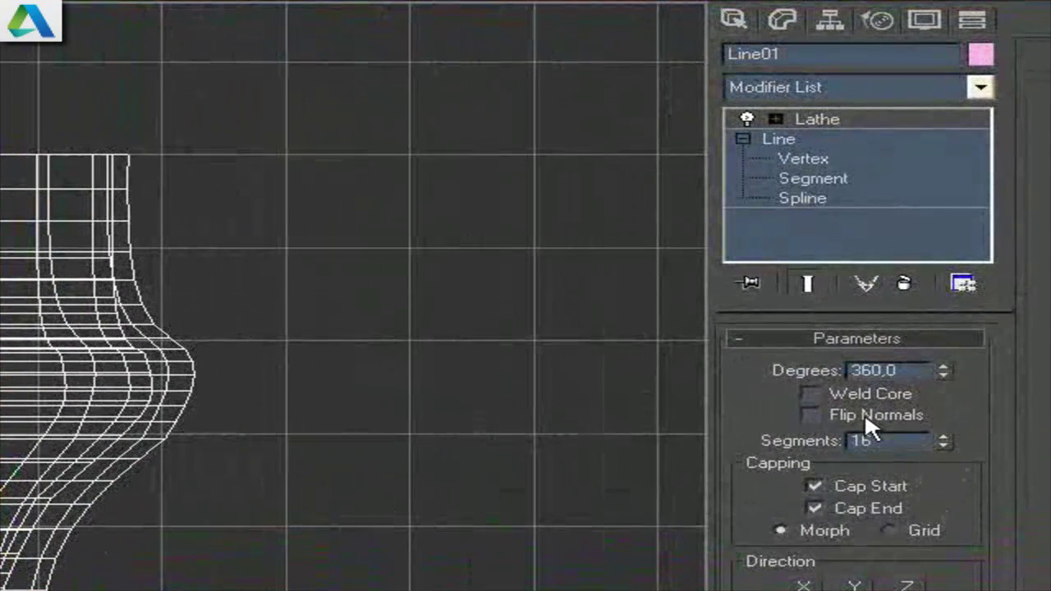
drag(939, 376, 898, 392)
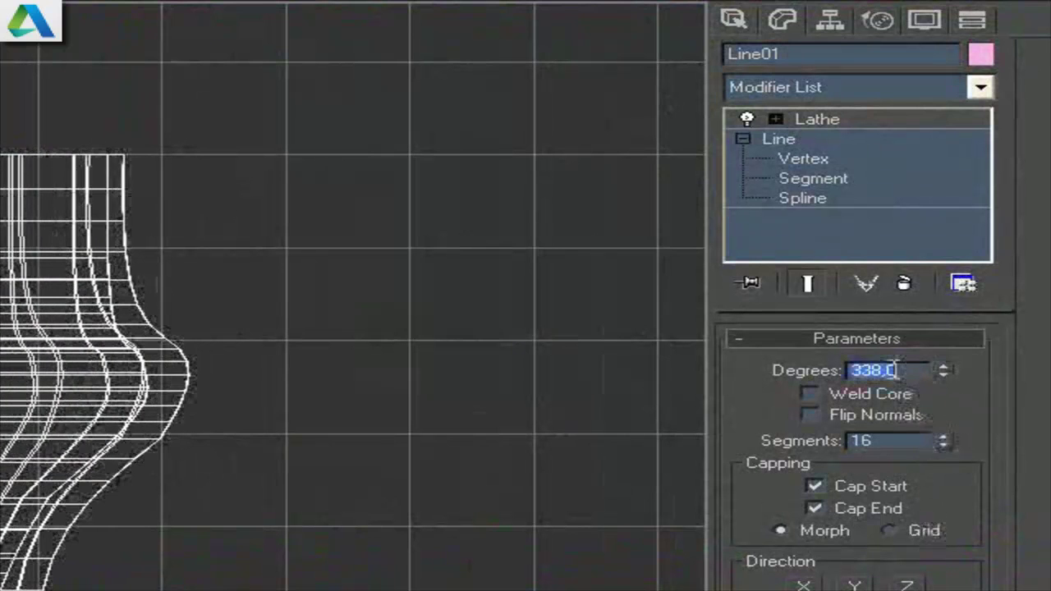
text(360)
key(Return)
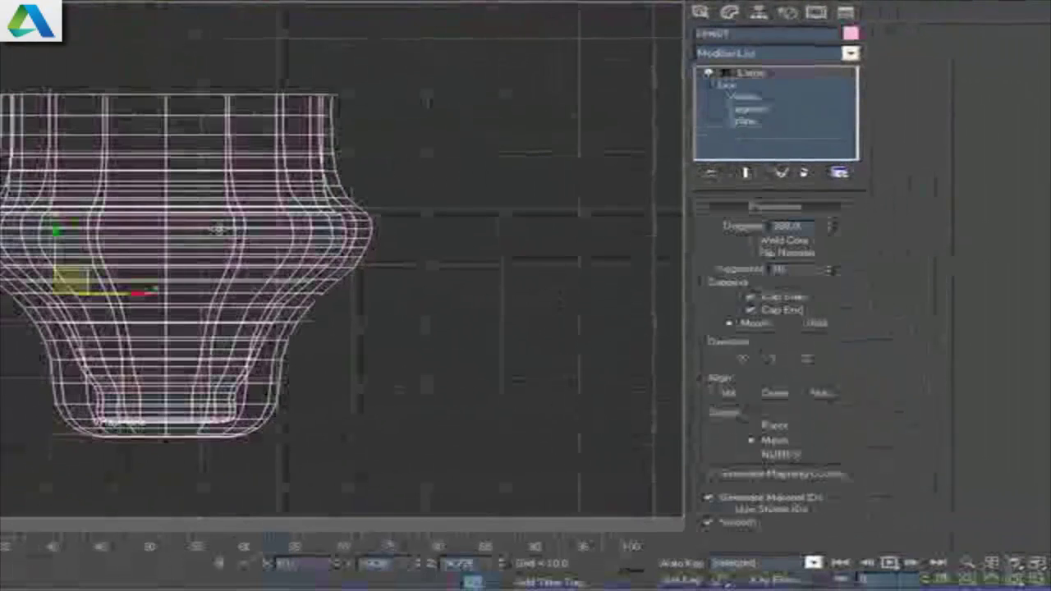
click(727, 75)
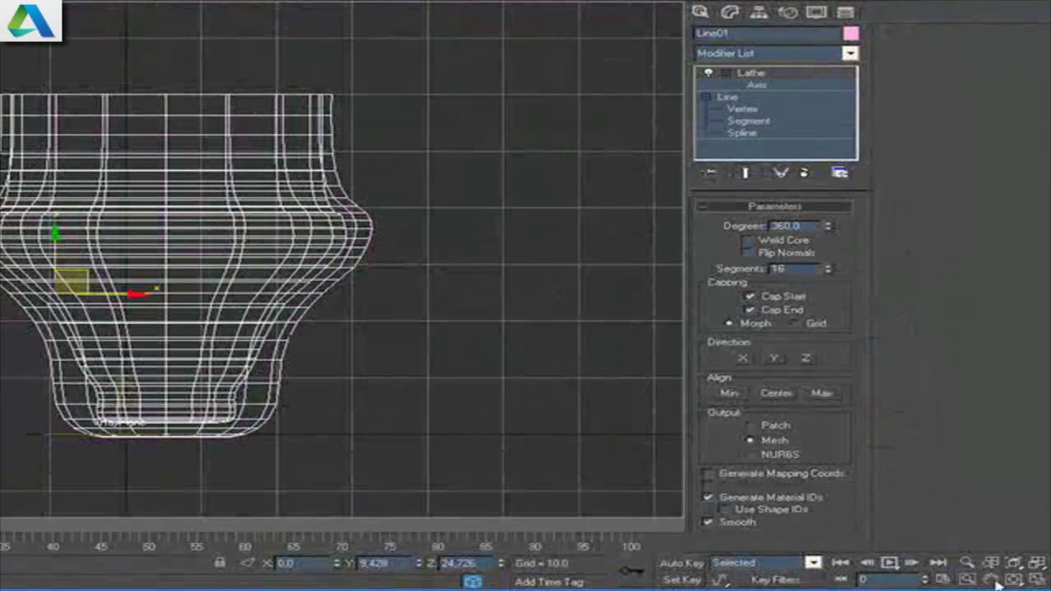
Step: Maximize the Perspective view with Edged Faces and flip the vase's normals
click(1036, 579)
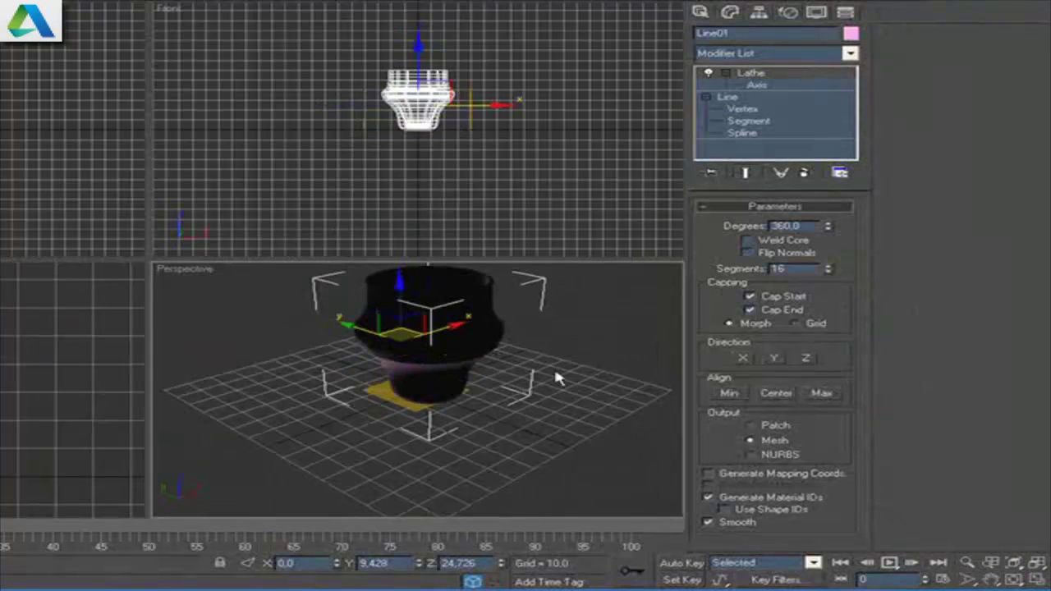
click(1038, 580)
middle_drag(410, 188, 340, 295)
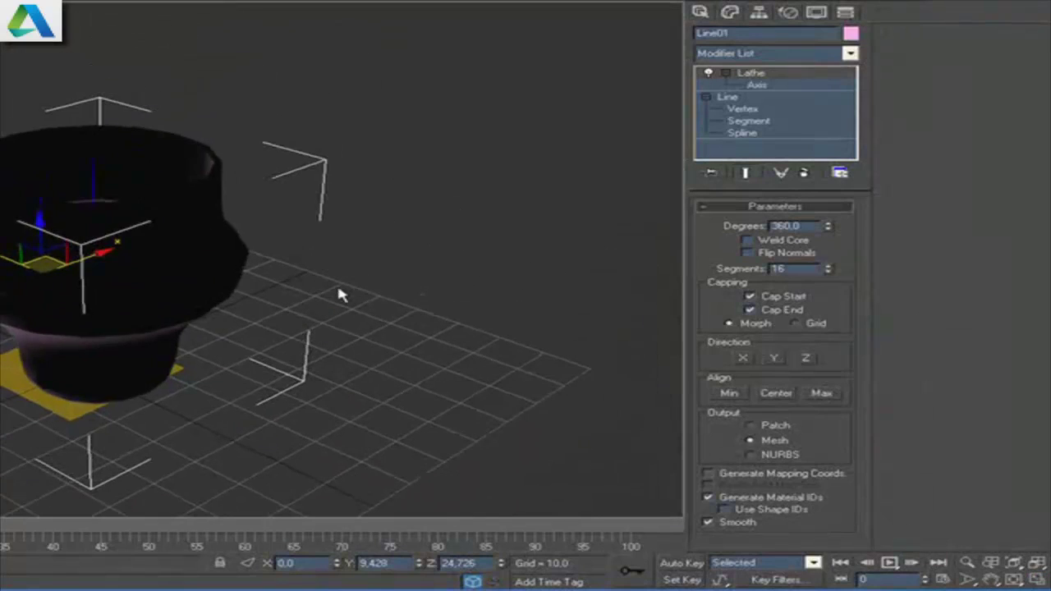
key(F4)
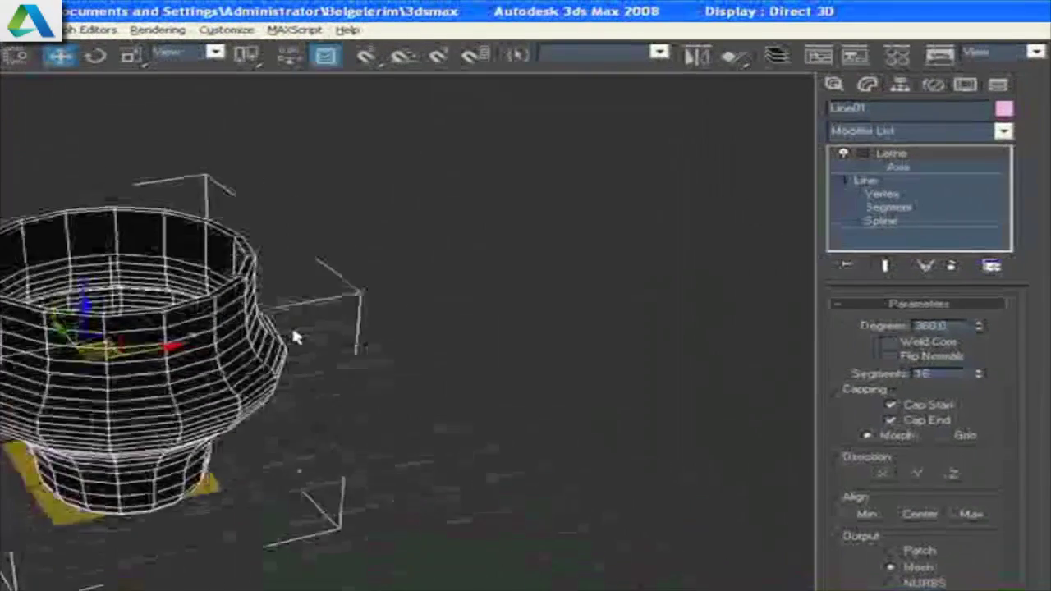
alt+middle_drag(296, 337, 276, 355)
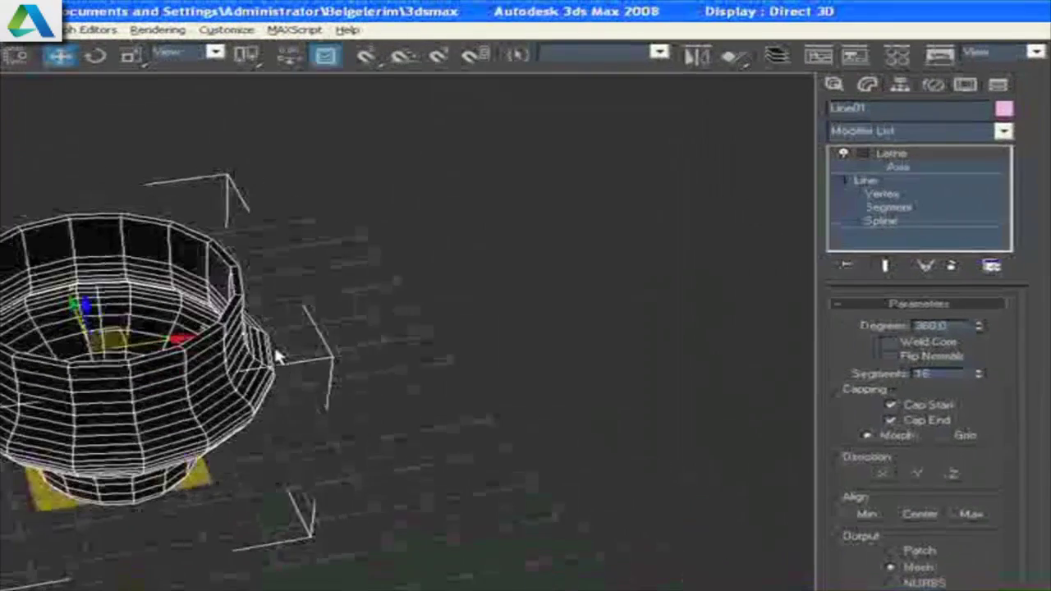
click(911, 356)
mouse_move(390, 370)
alt+middle_down()
mouse_move(390, 327)
mouse_move(563, 343)
mouse_move(591, 413)
mouse_move(420, 196)
mouse_move(428, 271)
alt+middle_up()
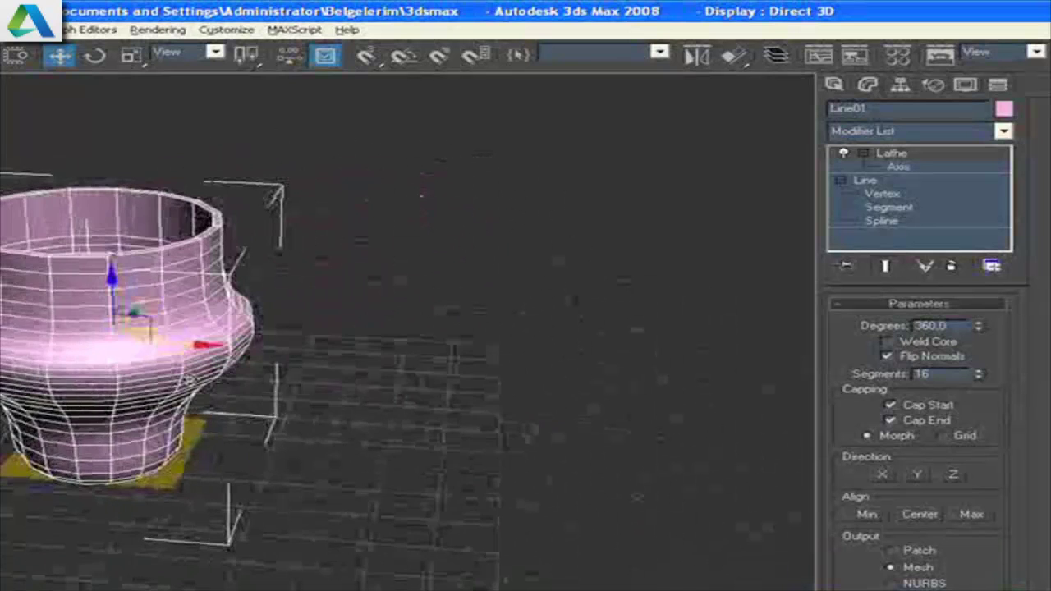
click(904, 356)
click(903, 356)
click(905, 355)
click(907, 353)
alt+middle_drag(564, 349, 565, 427)
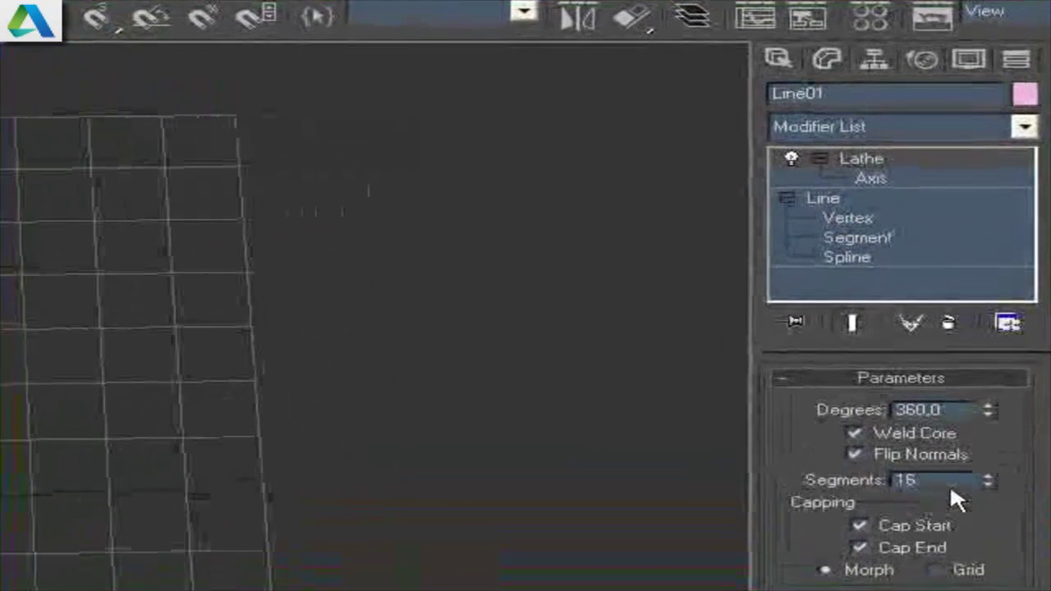
Step: Set the Lathe to 32 segments and reframe the vase in the view
double_click(950, 374)
text(32)
key(Return)
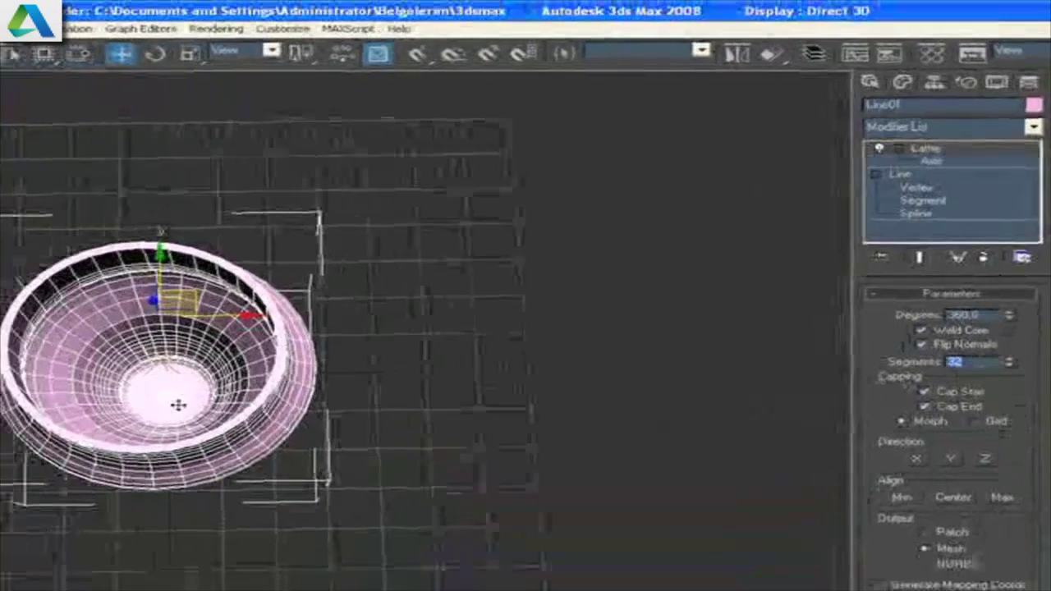
mouse_move(176, 404)
alt+middle_down()
mouse_move(145, 435)
mouse_move(180, 395)
mouse_move(323, 340)
alt+middle_up()
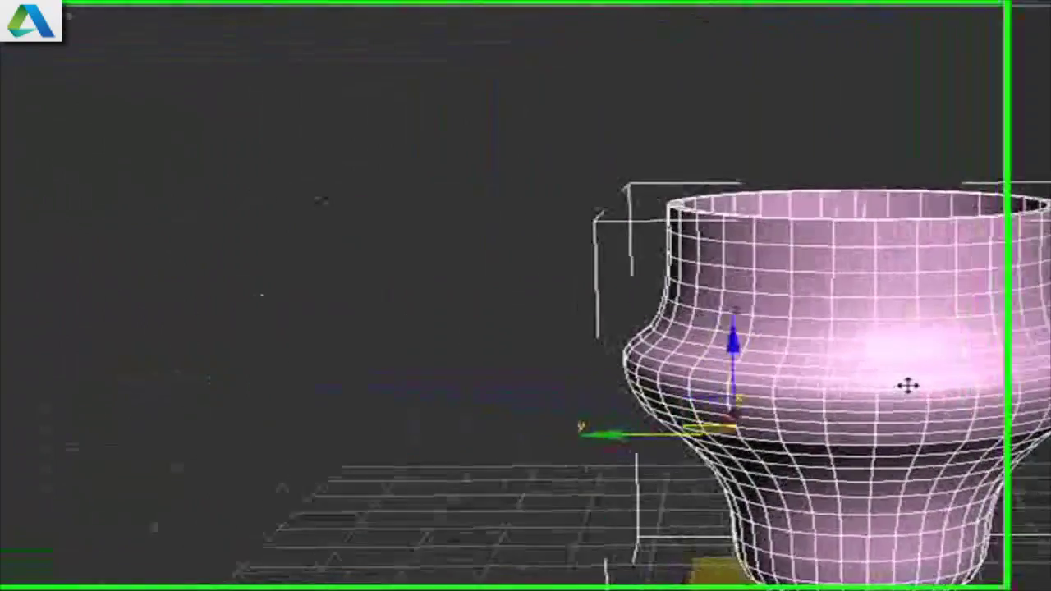
mouse_move(908, 383)
alt+middle_down()
mouse_move(502, 383)
mouse_move(439, 404)
mouse_move(511, 444)
alt+middle_up()
middle_drag(694, 250, 666, 413)
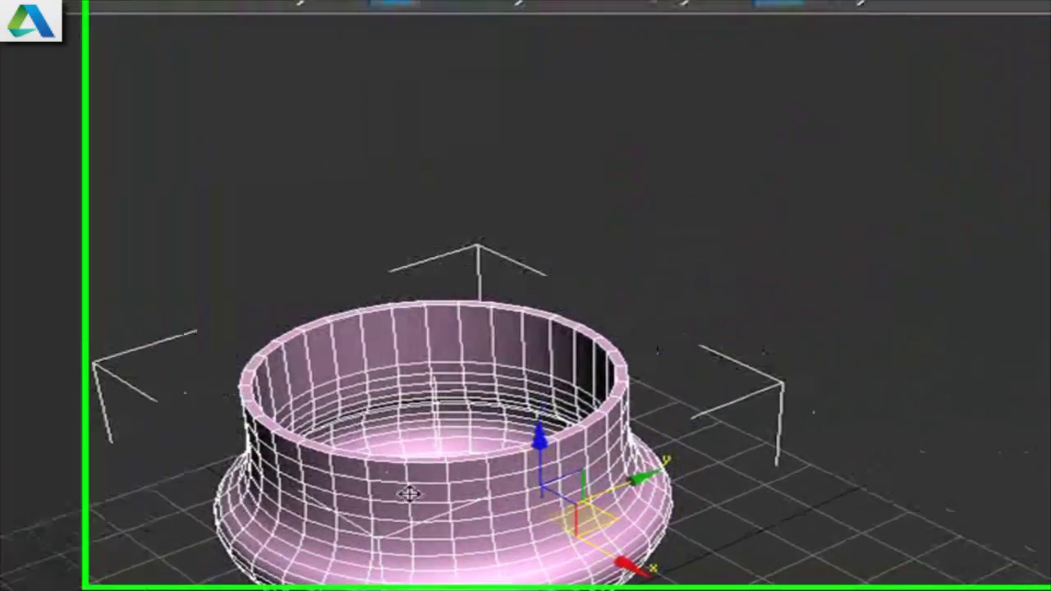
mouse_move(617, 456)
middle_down()
mouse_move(538, 436)
mouse_move(404, 430)
mouse_move(443, 446)
middle_up()
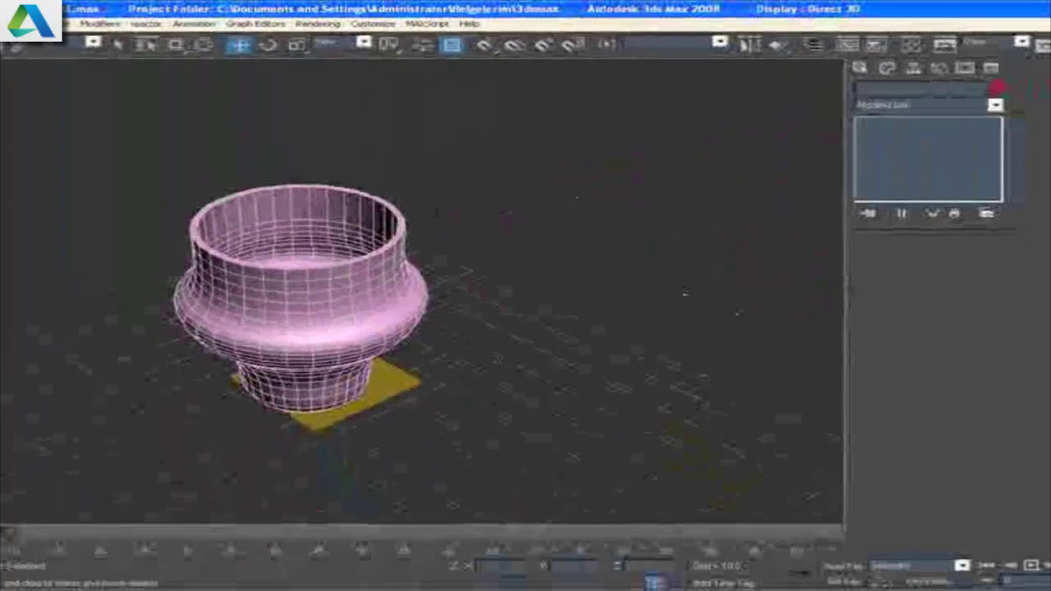
Step: Quick-render the vase, then assign V-Ray Adv 1.5 RC5 as the production renderer
key(shift+q)
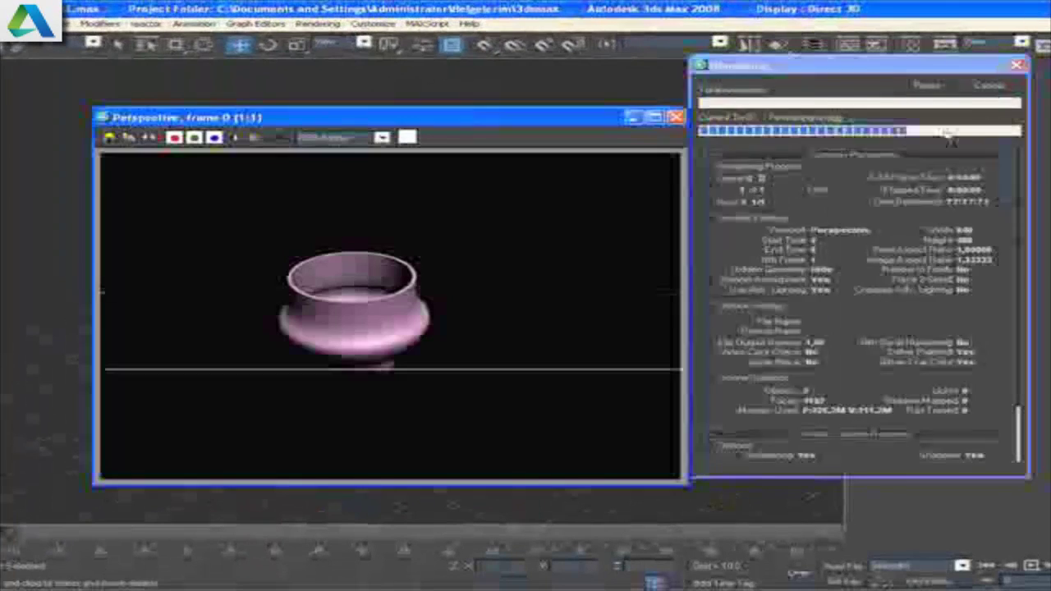
click(676, 119)
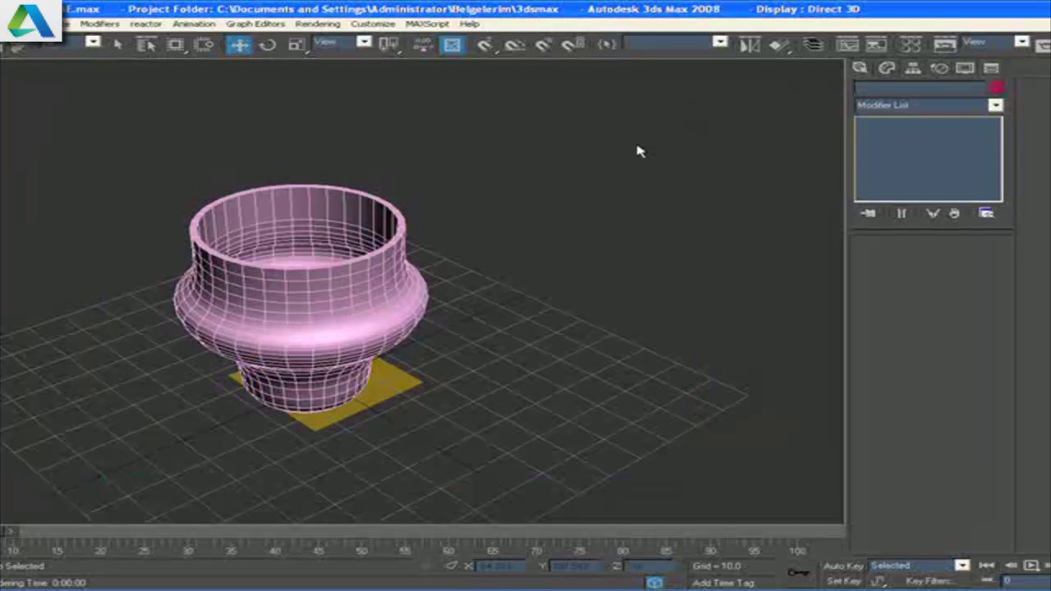
click(940, 47)
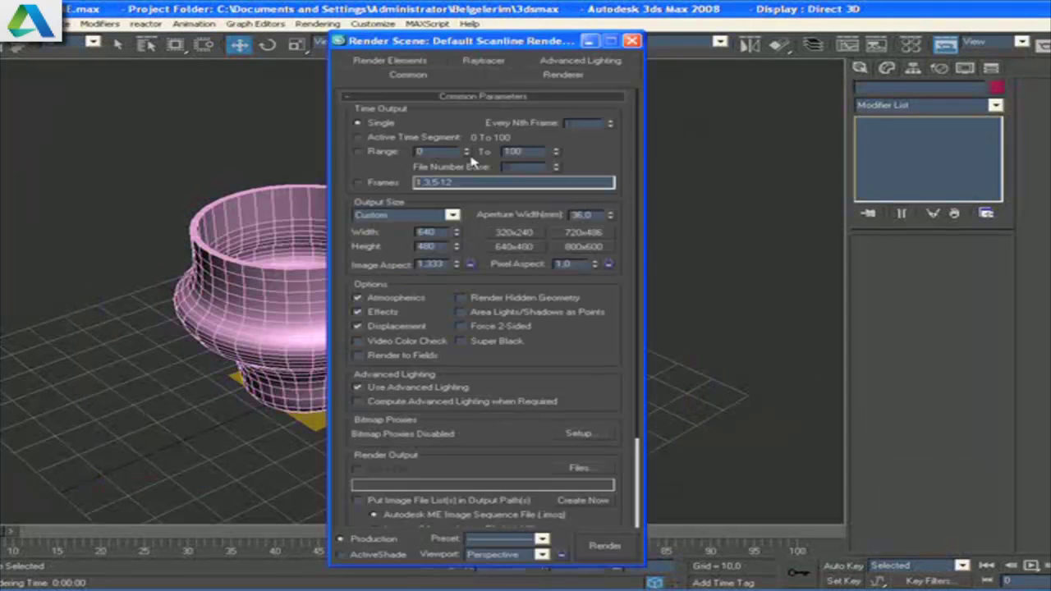
scroll(484, 518, down, 3)
scroll(476, 517, down, 2)
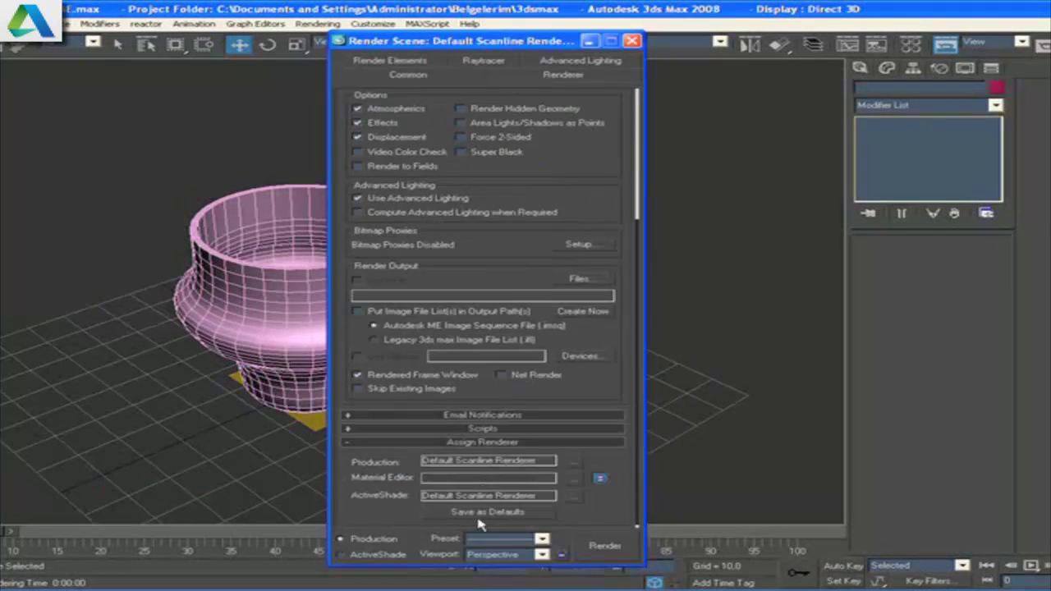
click(585, 461)
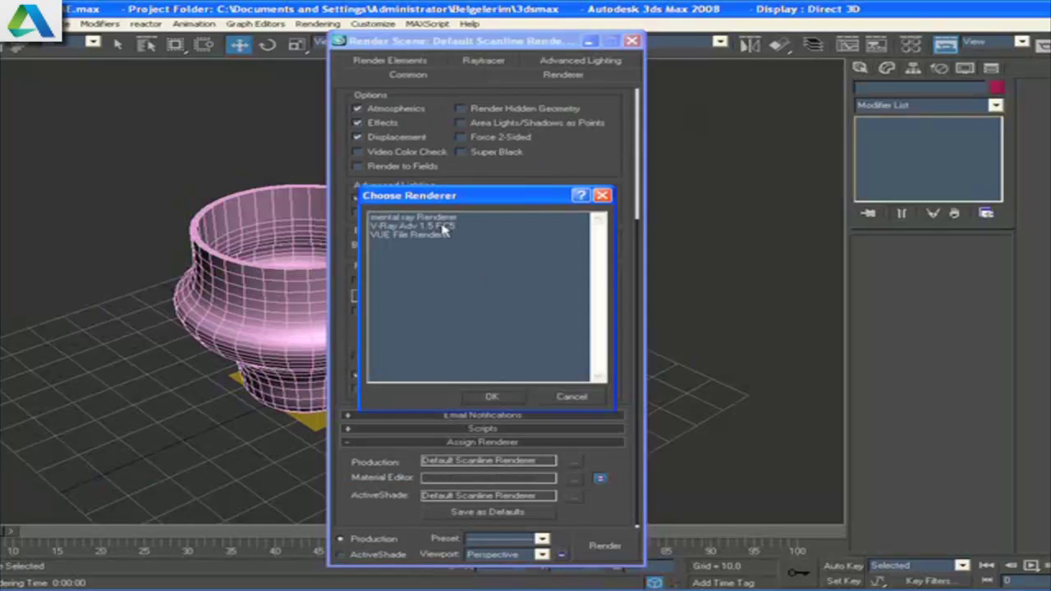
double_click(442, 227)
click(401, 49)
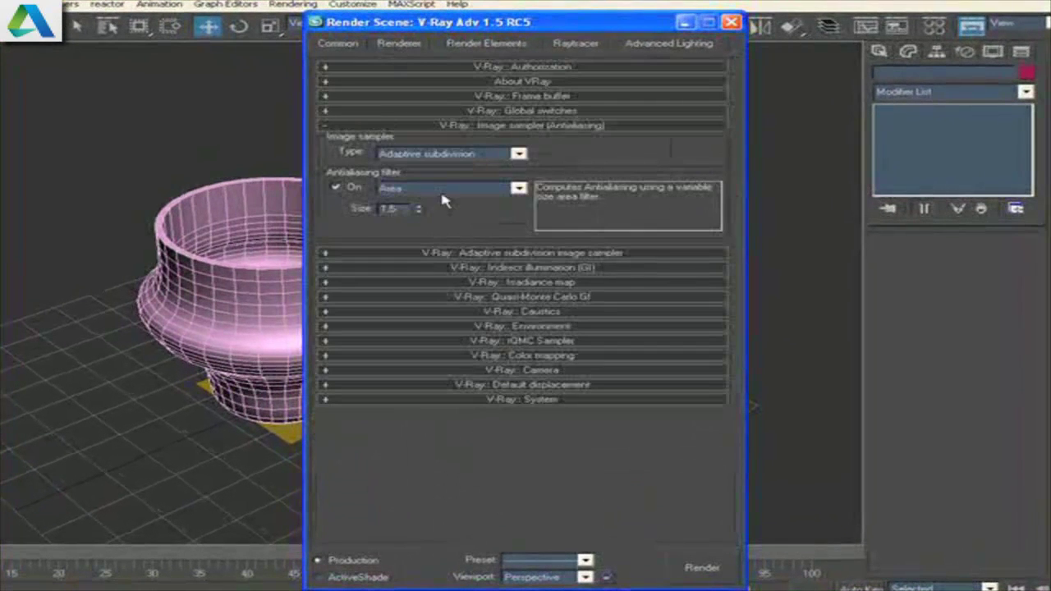
Step: Enable V-Ray's built-in frame buffer and run a test render of the vase
click(509, 110)
click(509, 110)
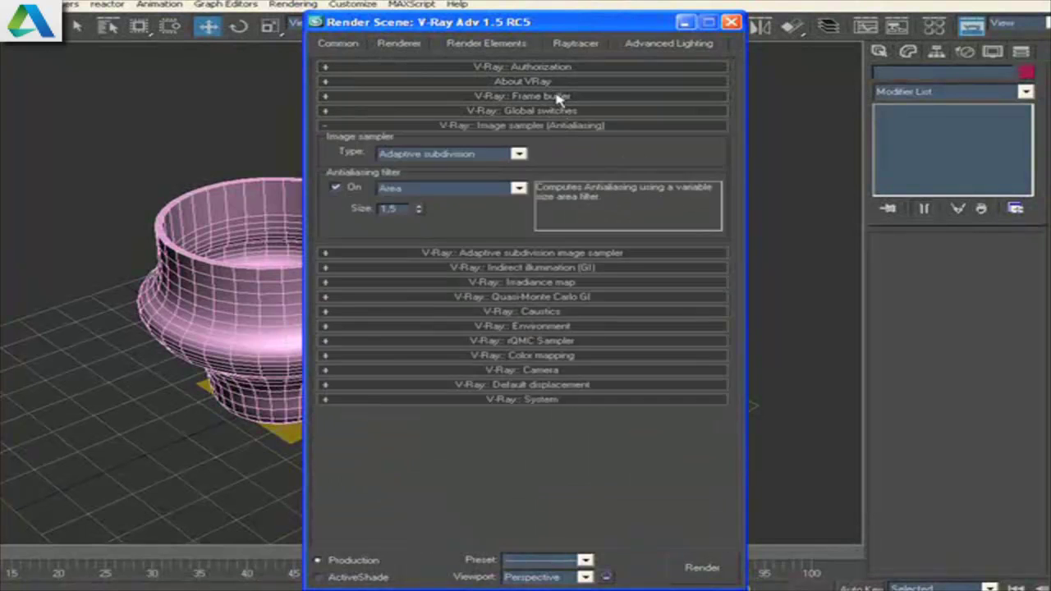
click(400, 96)
click(384, 115)
click(523, 96)
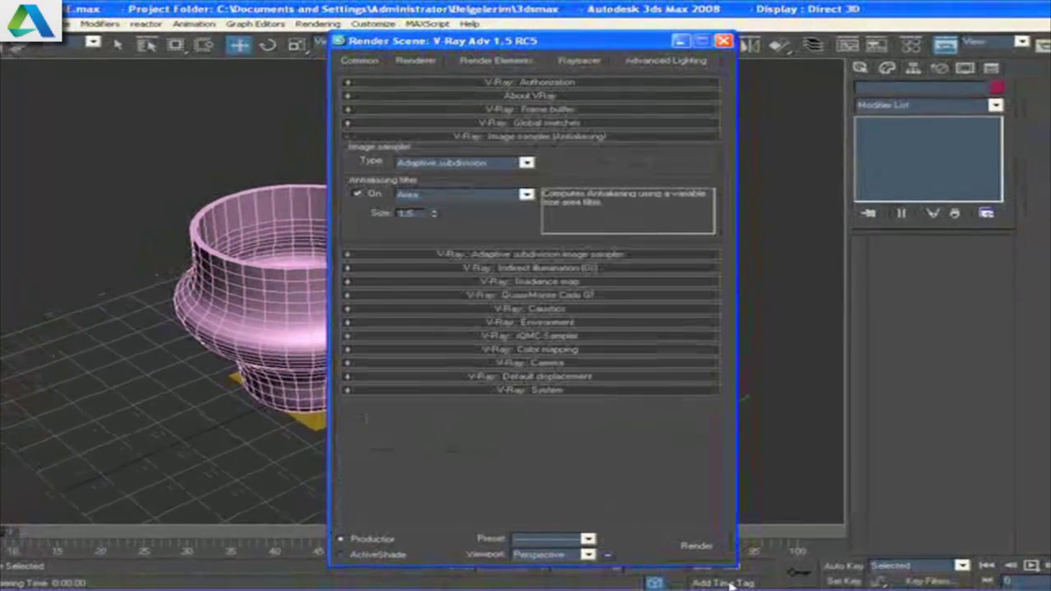
click(705, 550)
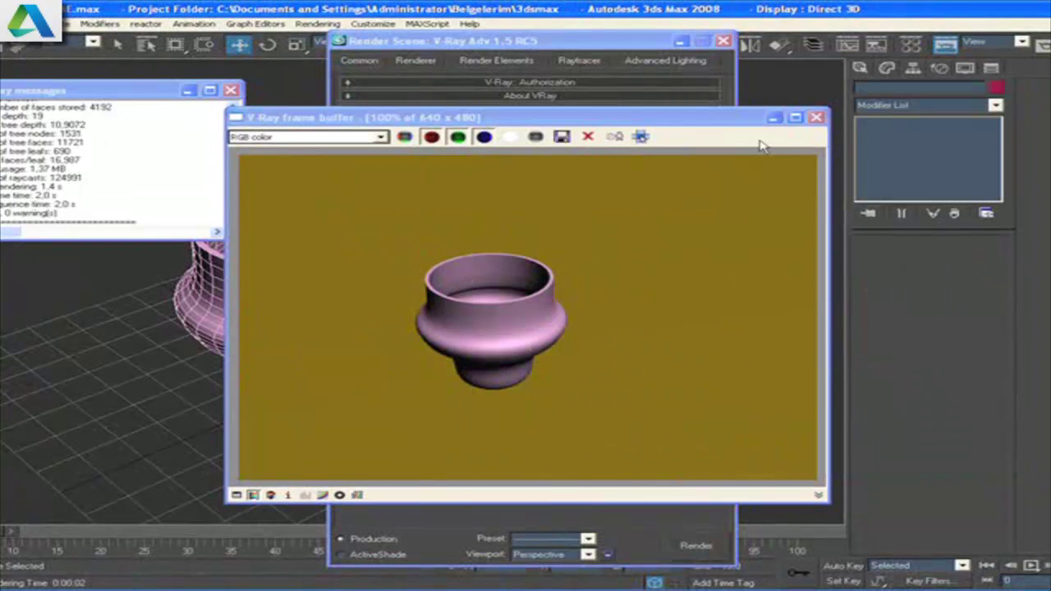
click(818, 117)
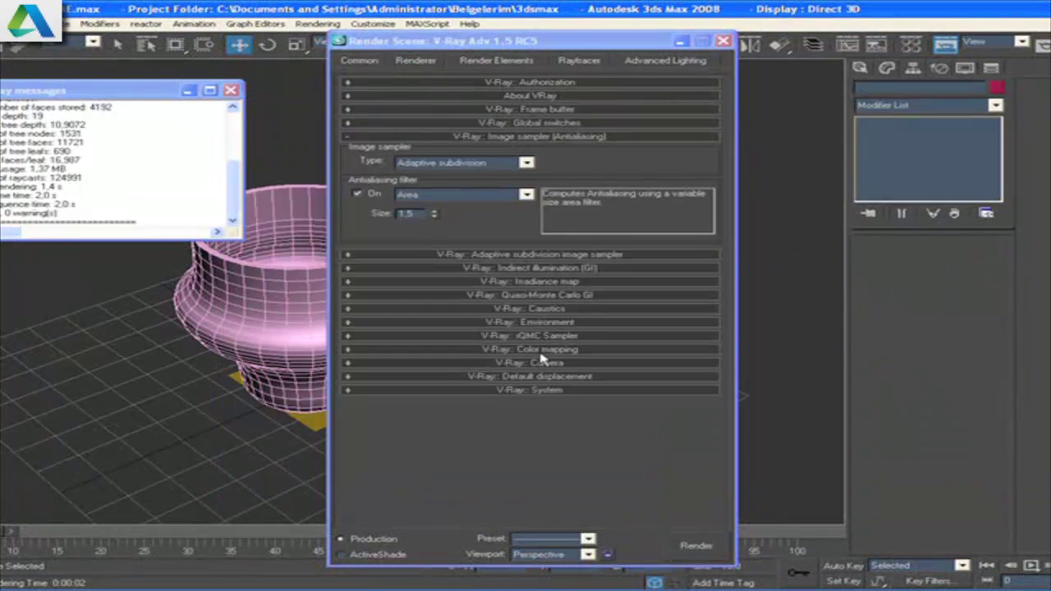
Step: Close the V-Ray messages window and set the antialiasing filter to Catmull-Rom
click(233, 91)
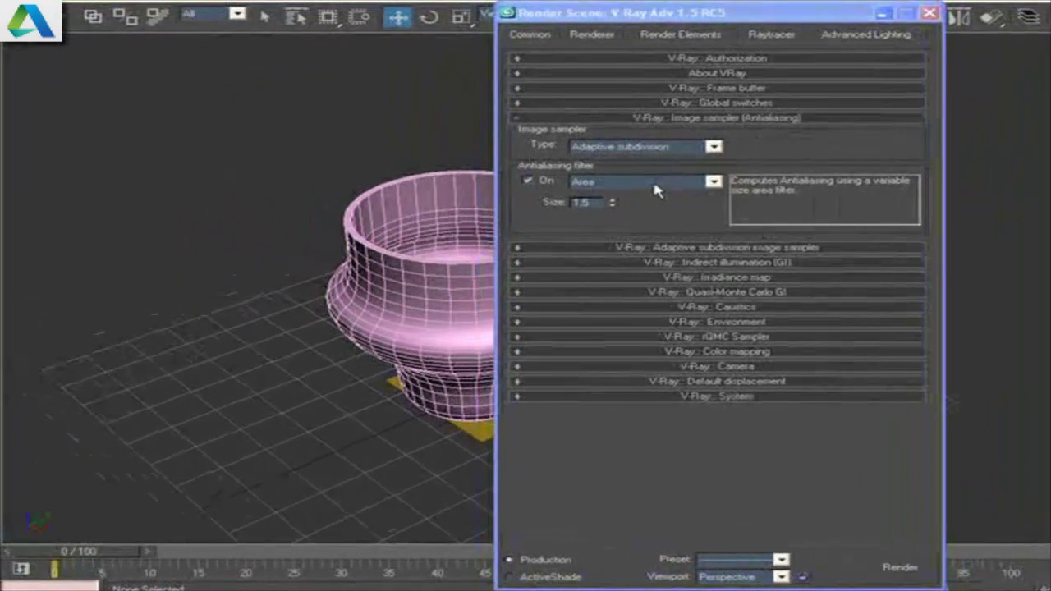
click(475, 197)
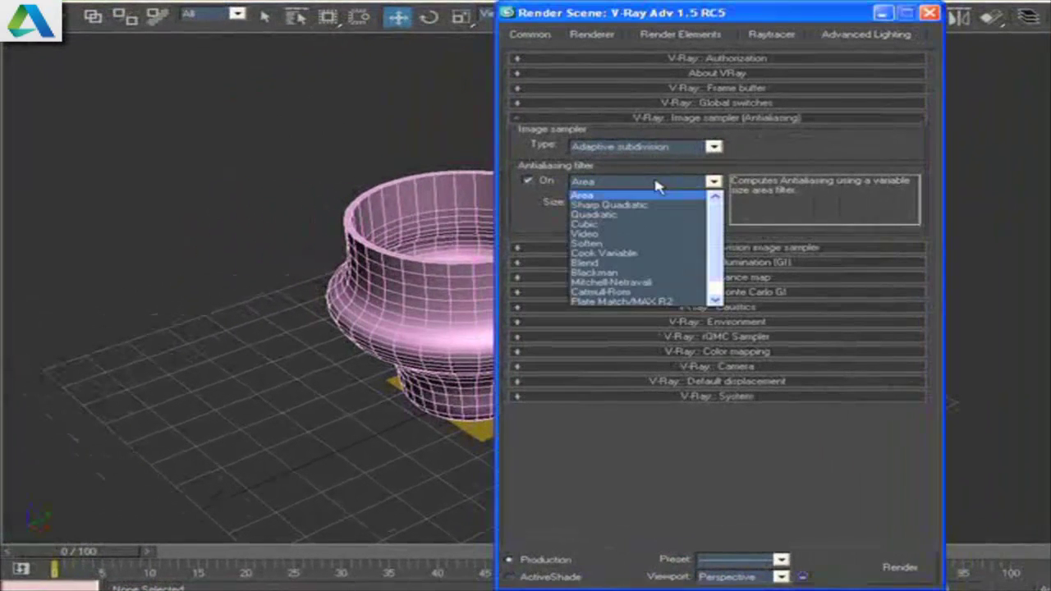
click(628, 292)
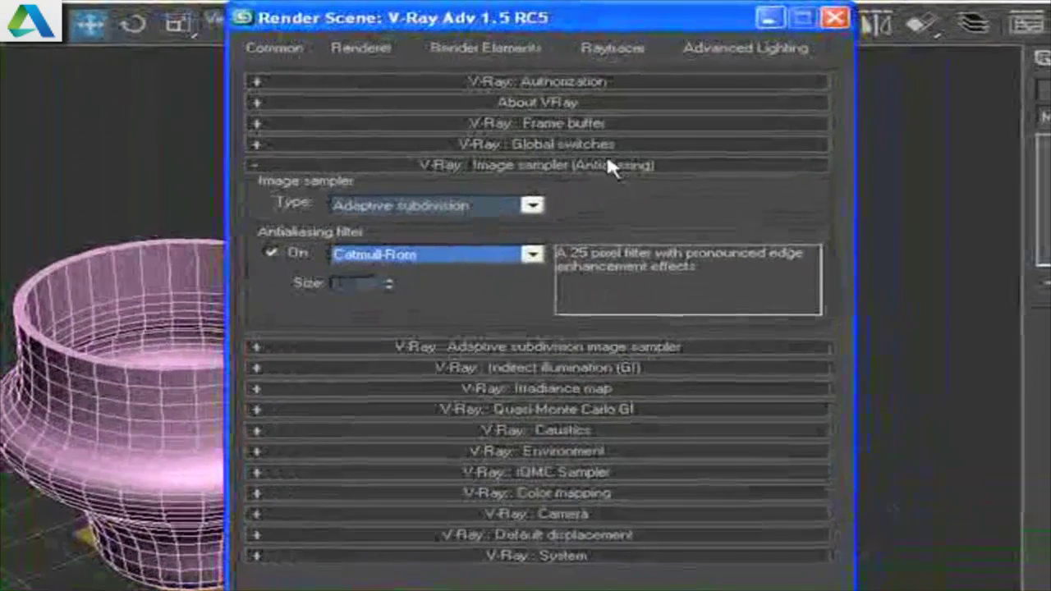
click(575, 132)
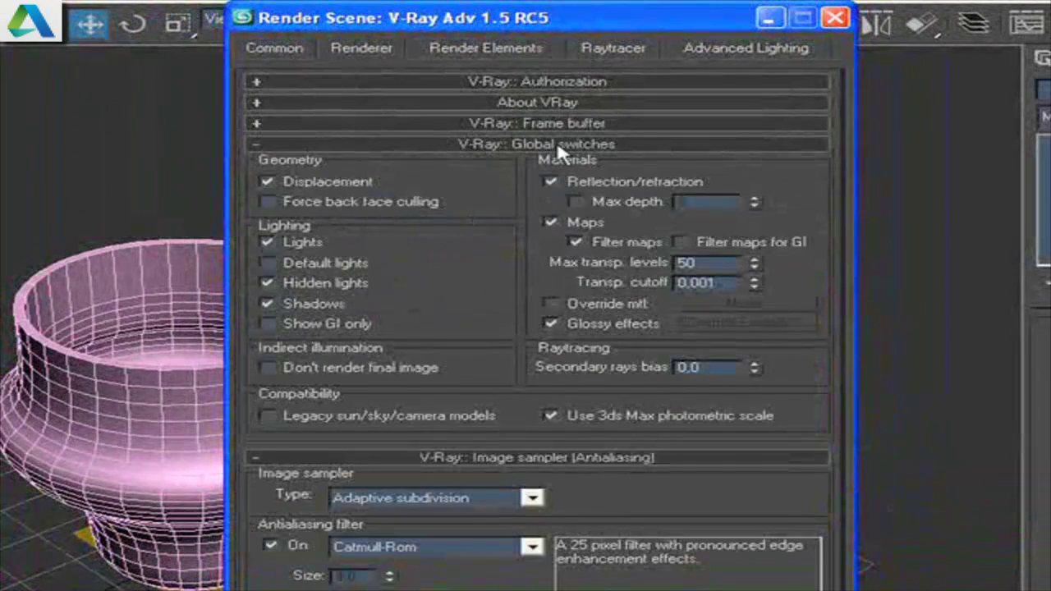
click(561, 145)
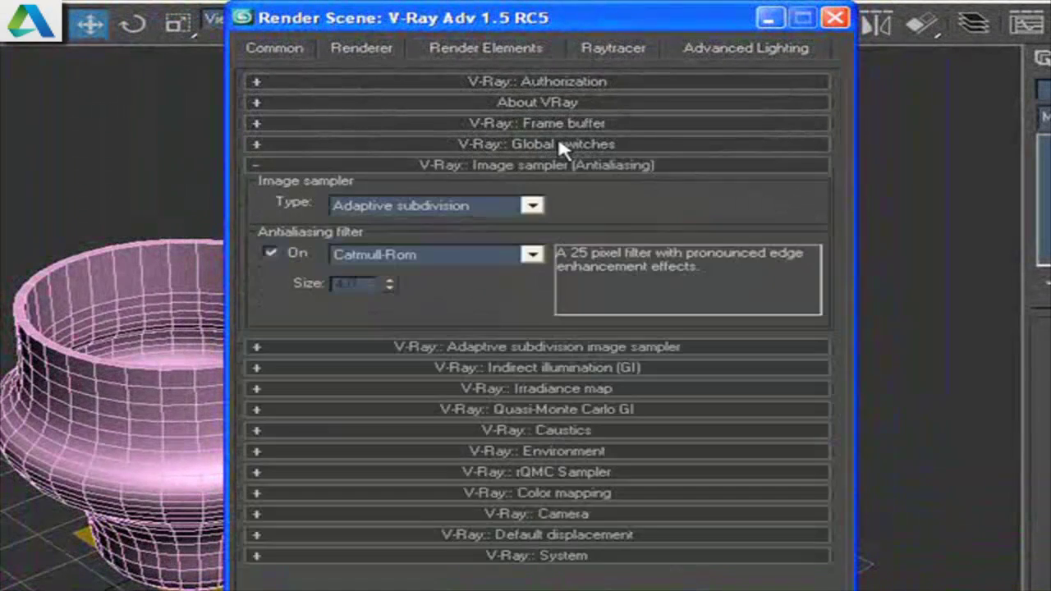
Step: Enable V-Ray GI with a Very low irradiance map and Light cache as secondary engine
click(542, 434)
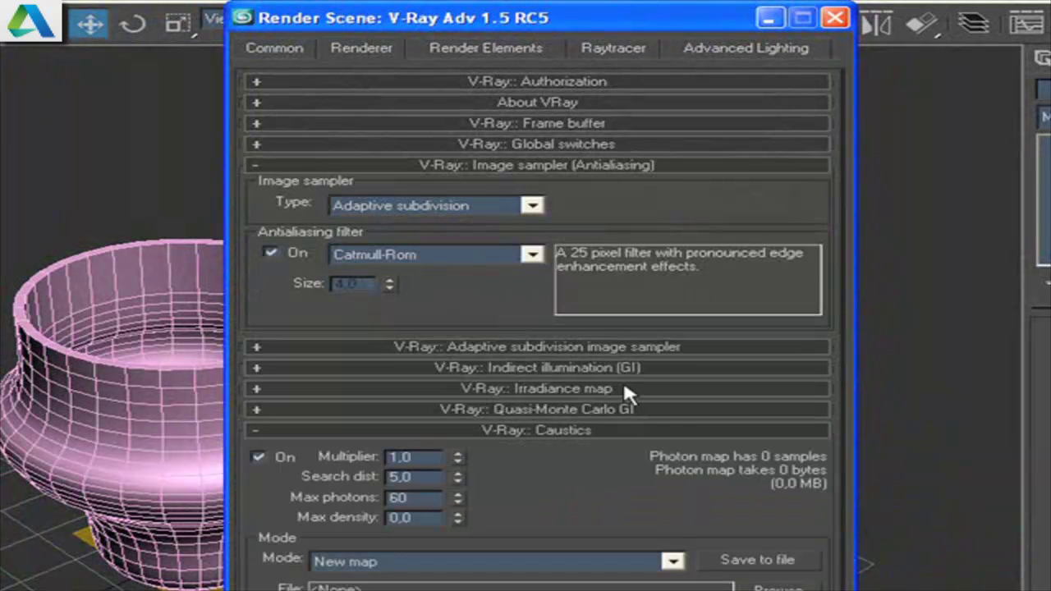
click(626, 391)
scroll(510, 312, up, 3)
click(588, 316)
click(250, 205)
click(703, 353)
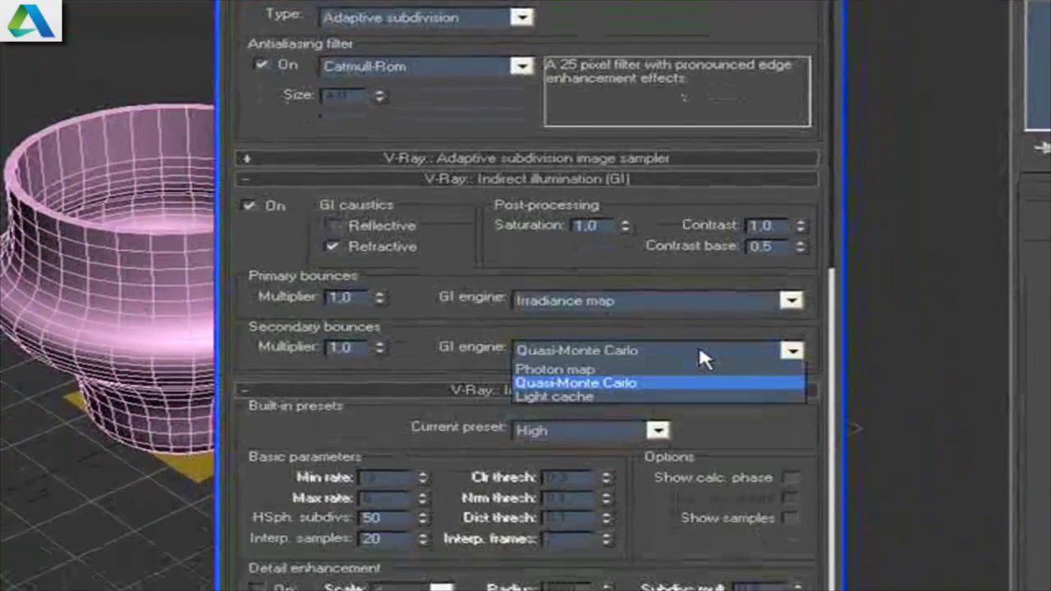
click(618, 410)
click(583, 430)
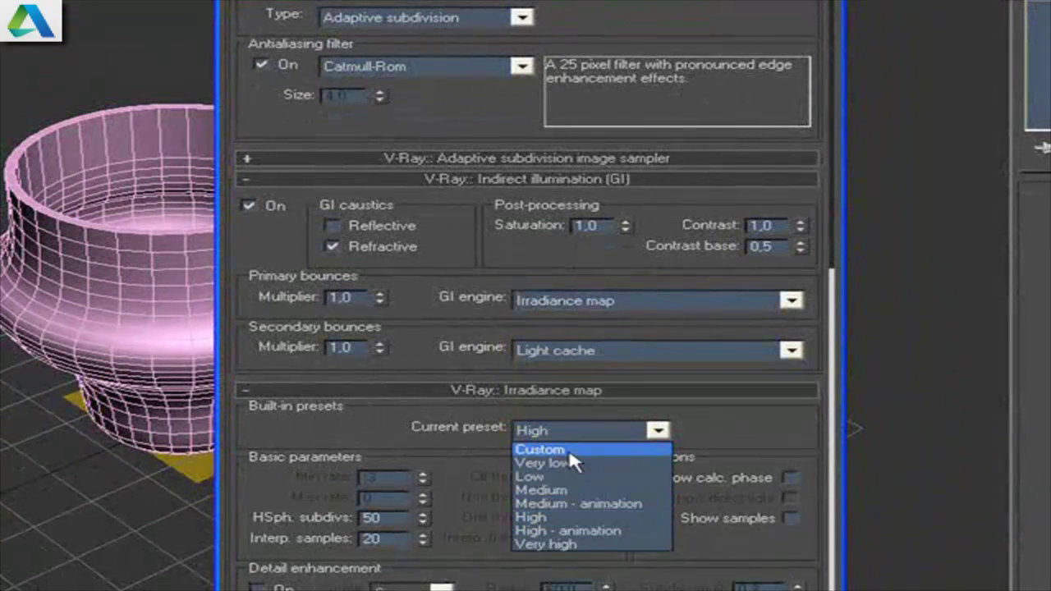
click(569, 451)
click(791, 478)
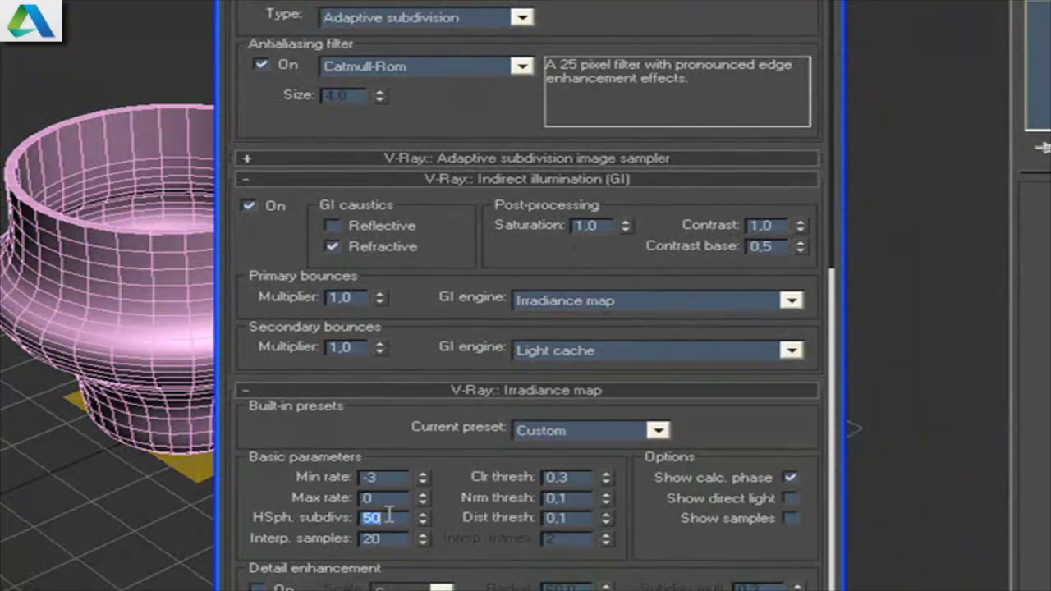
click(377, 513)
text(20)
click(586, 431)
click(586, 465)
Step: Give the light cache 20 subdivisions and a 0,005 sample size
double_click(366, 487)
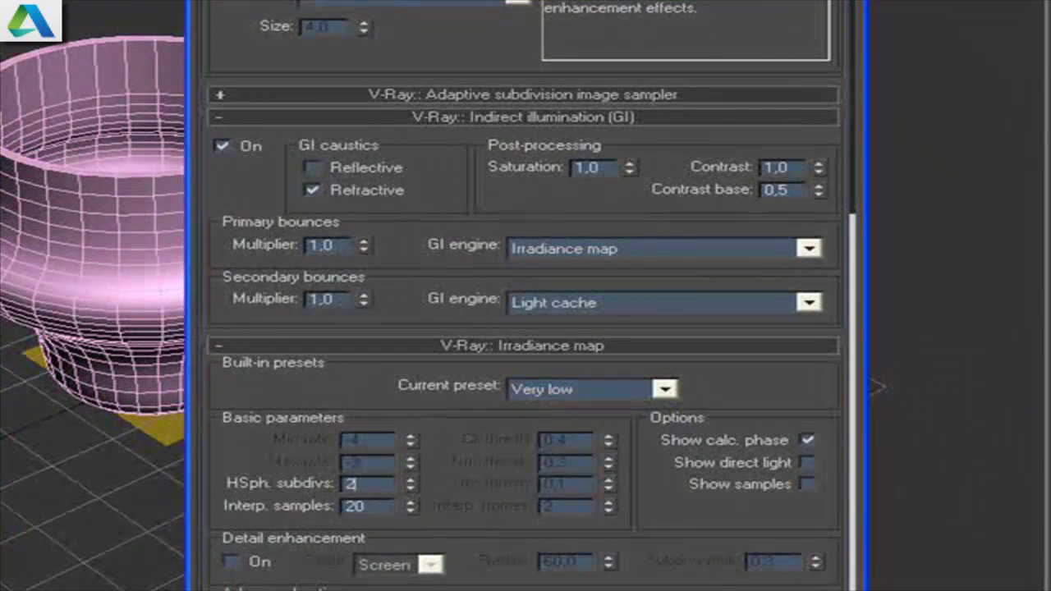
drag(513, 492, 511, 24)
drag(535, 485, 548, 173)
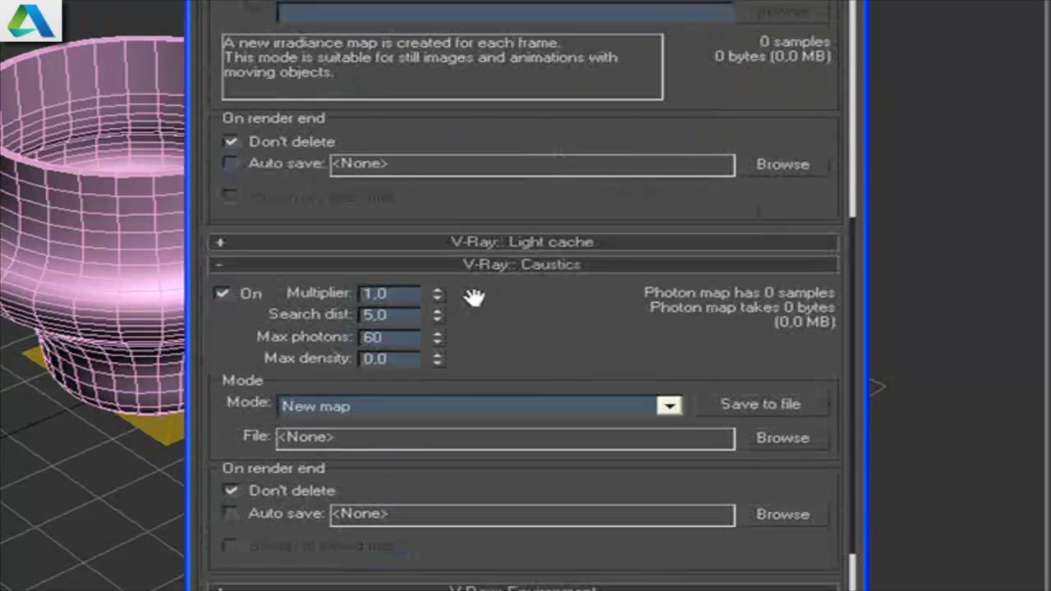
click(618, 243)
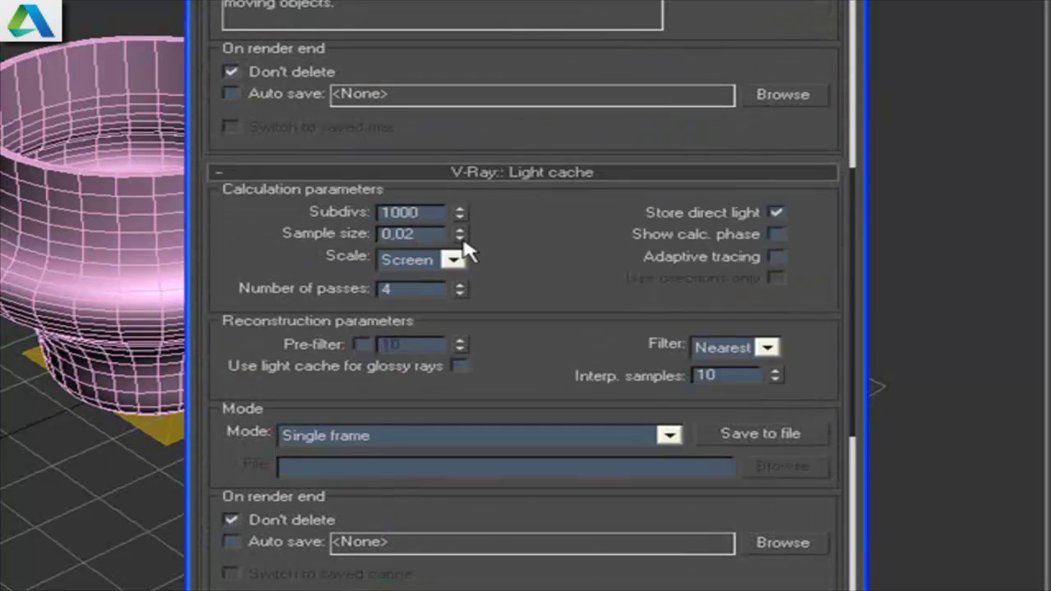
double_click(395, 215)
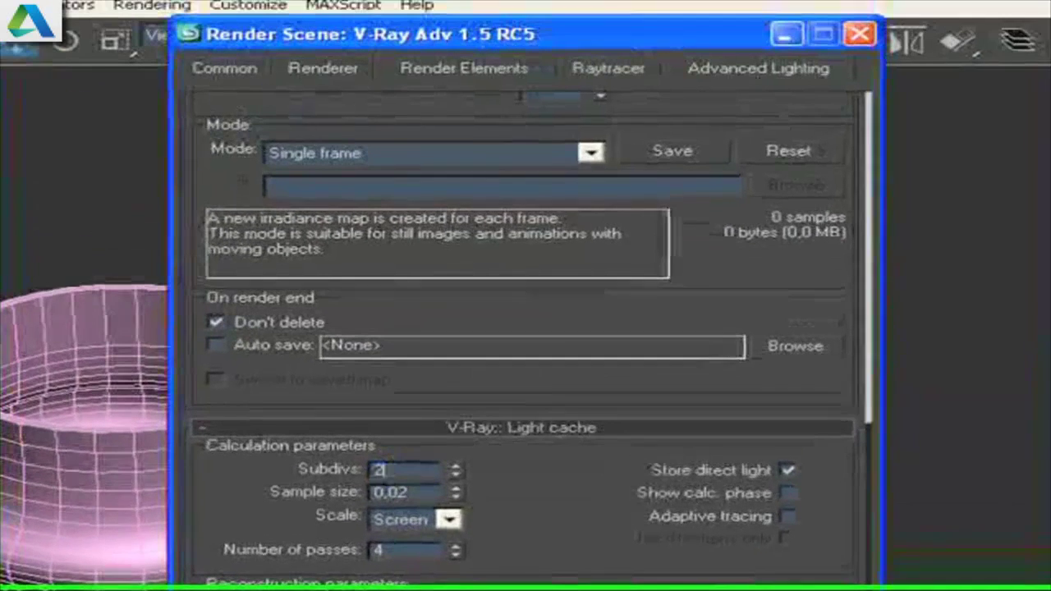
text(20)
key(Tab)
text(0,0)
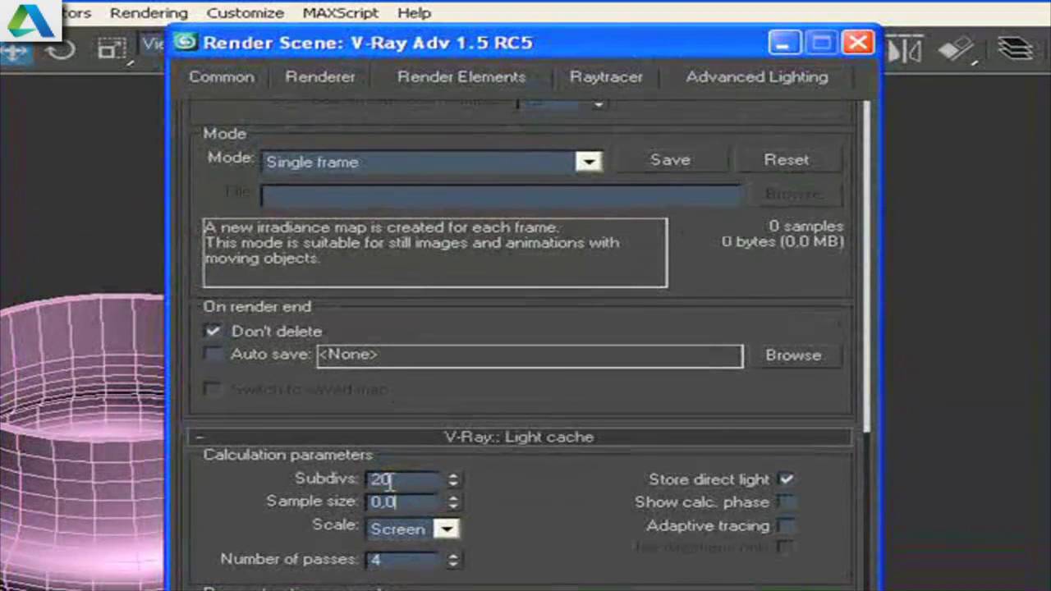
key(Return)
Step: Collapse the global switches and antialiasing rollouts and minimize the render settings window
click(793, 43)
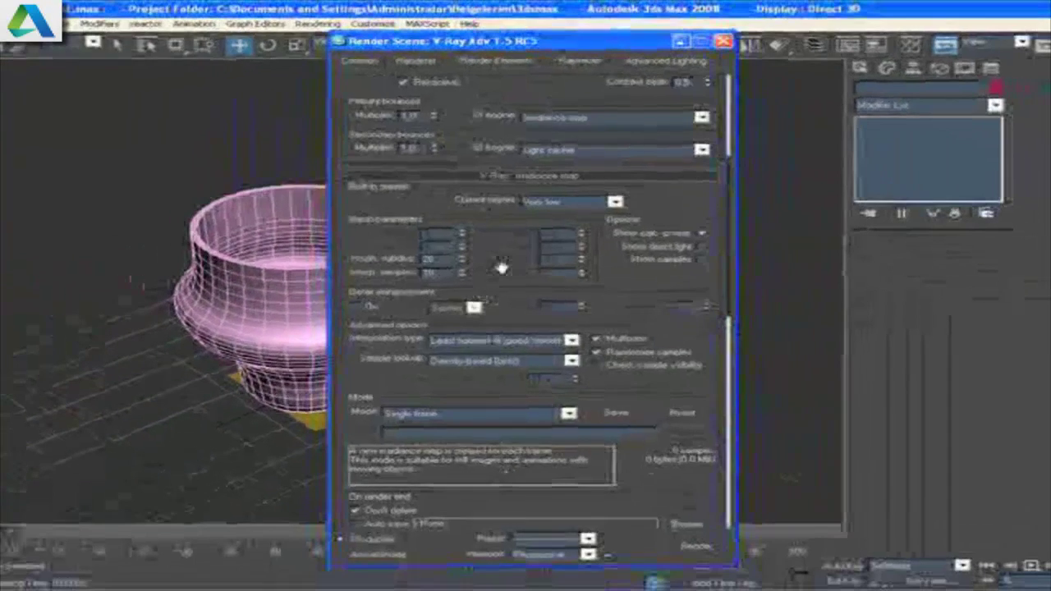
scroll(501, 267, up, 10)
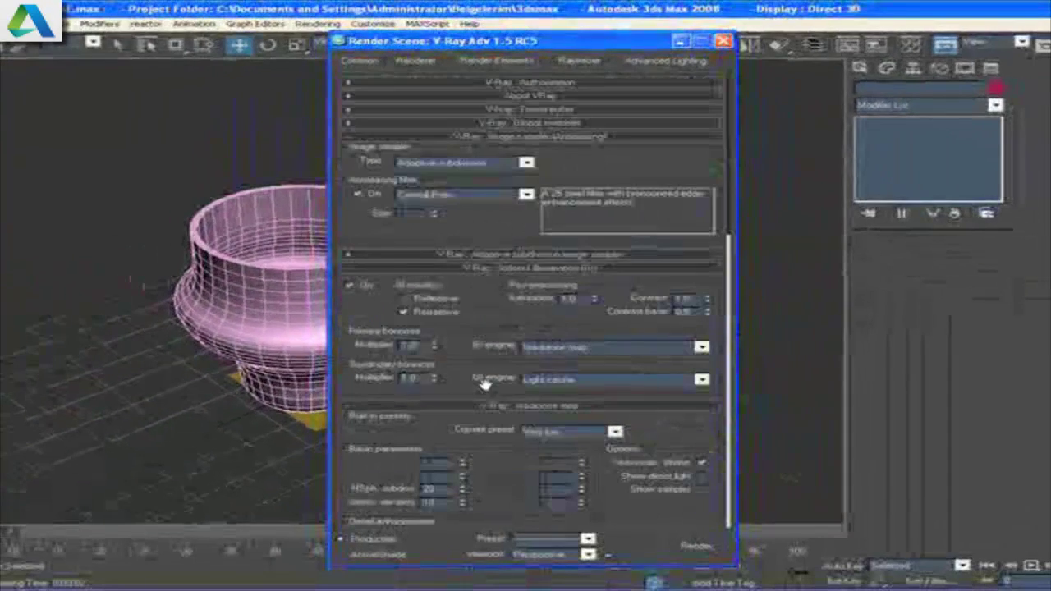
click(462, 124)
click(461, 123)
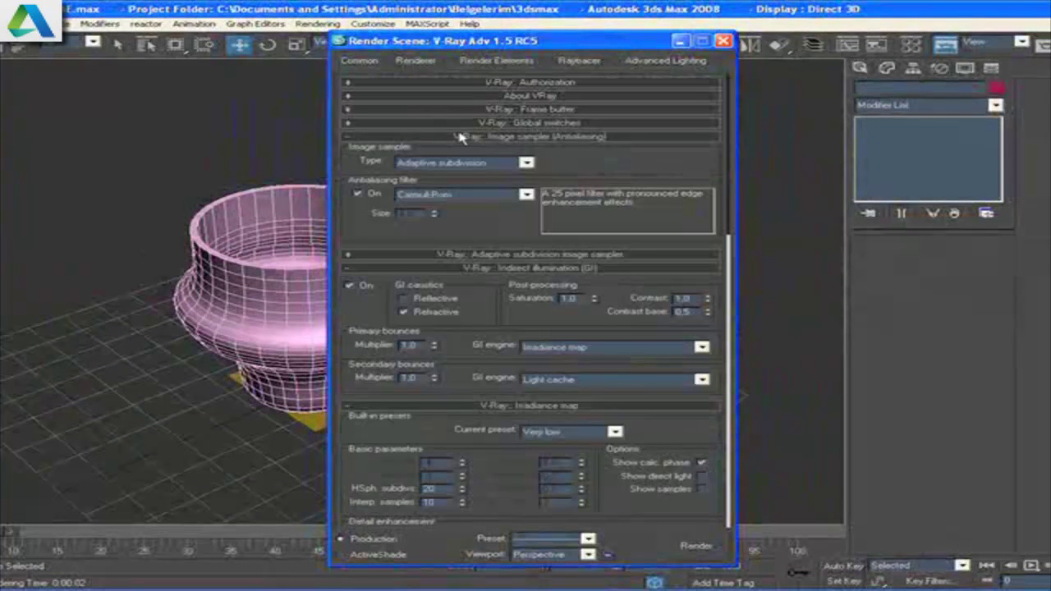
click(457, 138)
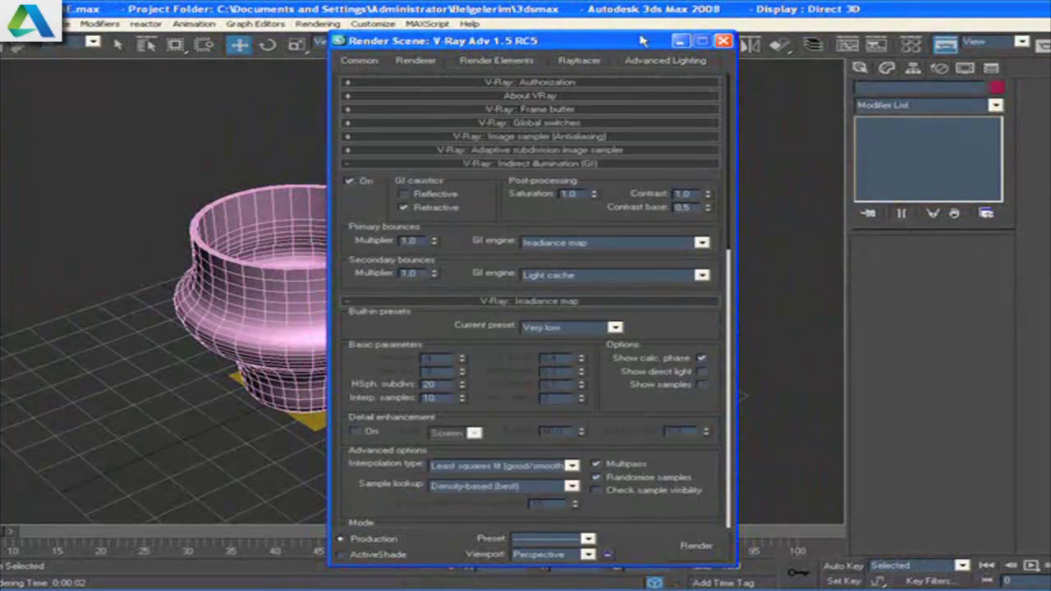
click(681, 42)
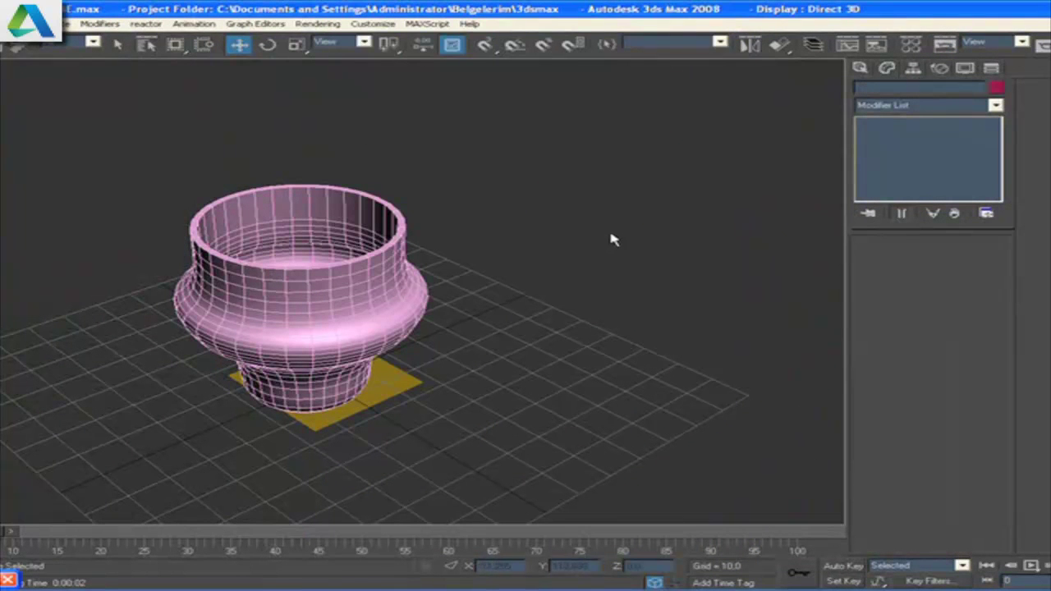
Step: Turn material slot 1 into a VRayMtl named 'plane'
click(910, 43)
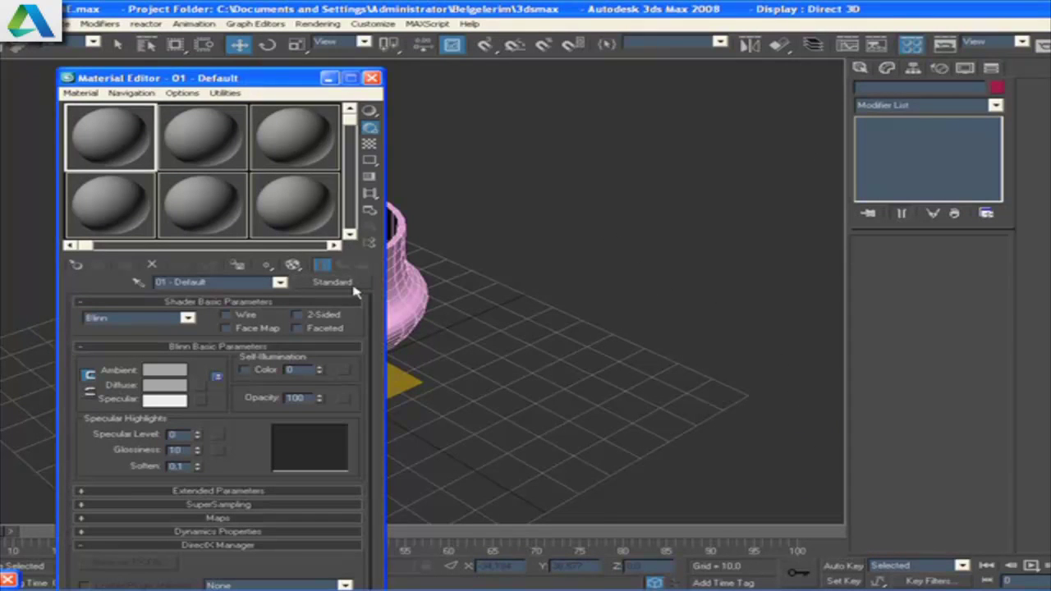
click(353, 286)
double_click(456, 329)
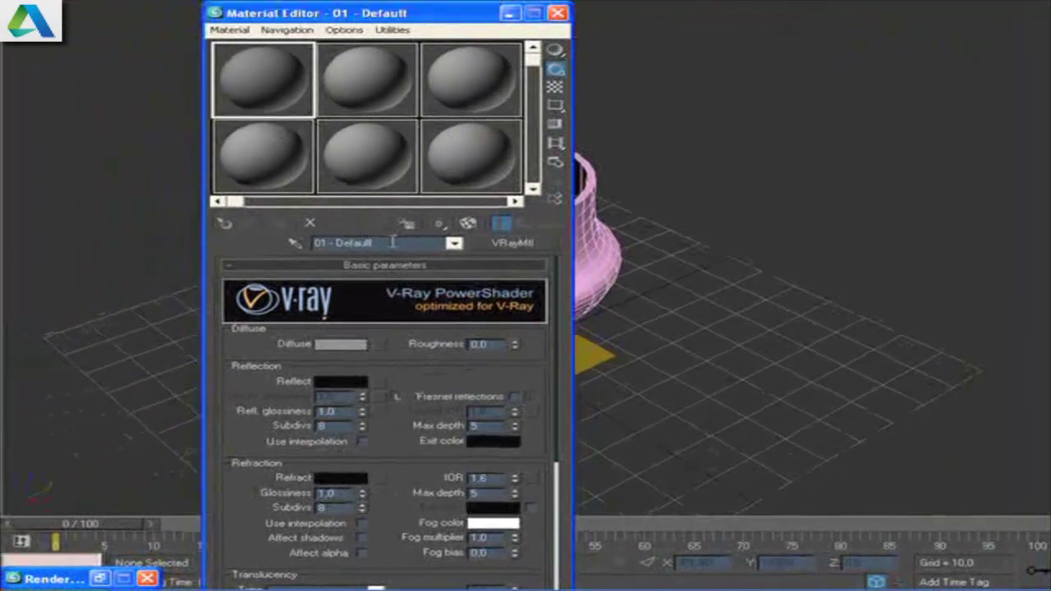
double_click(392, 243)
text(PL)
key(Return)
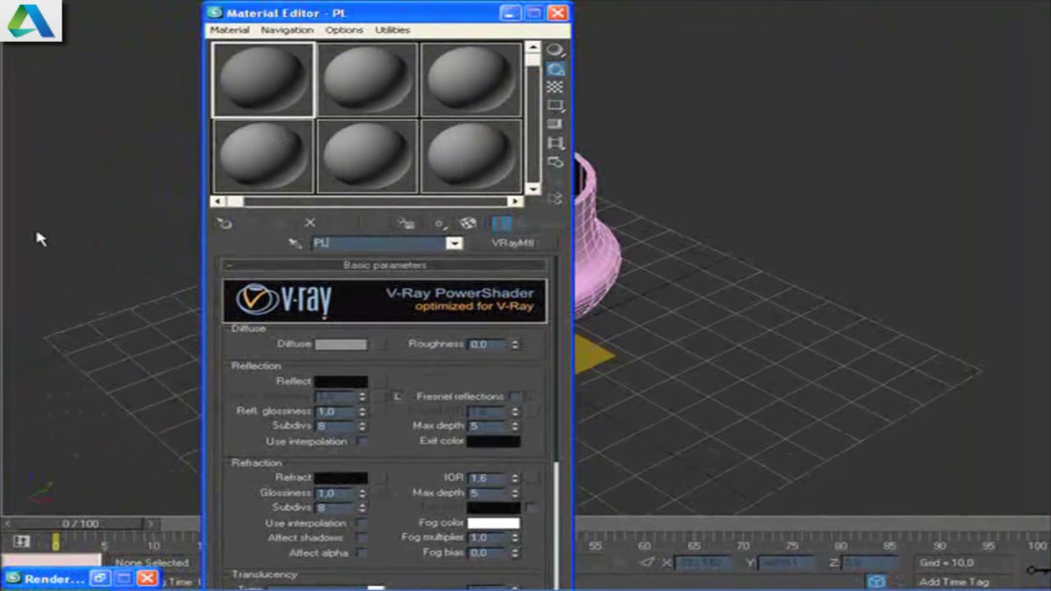
key(BackSpace)
text(plane)
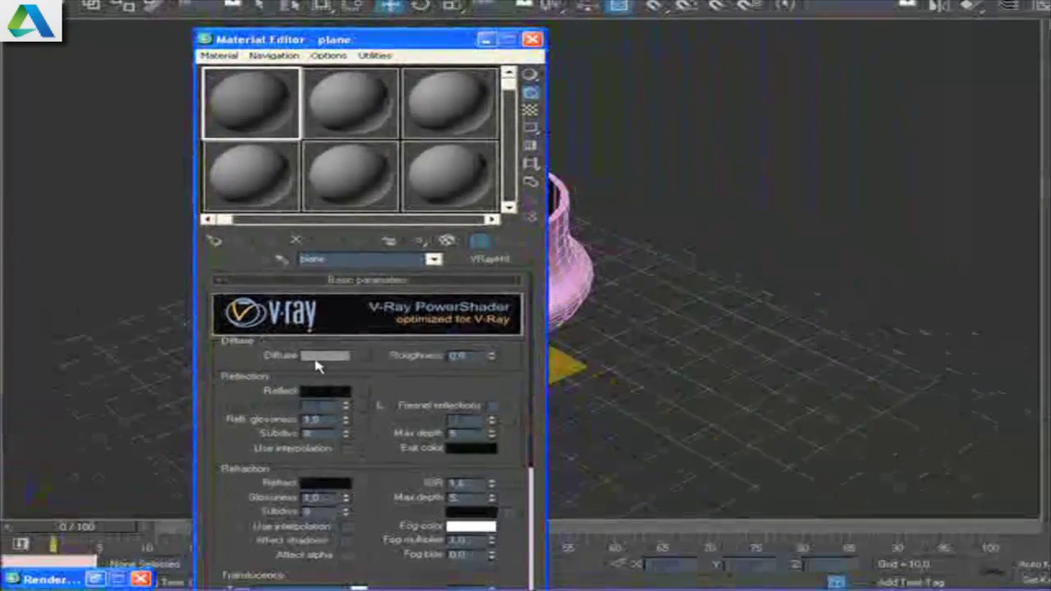
Step: Keep the plane material's diffuse colour and move the Material Editor aside to reveal the vase
click(317, 356)
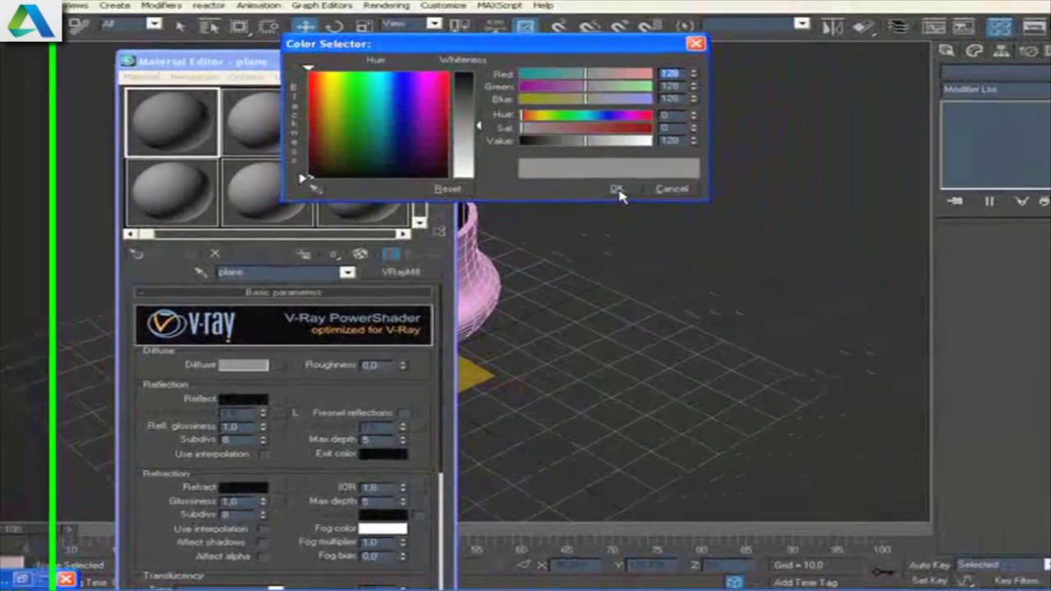
click(714, 172)
drag(254, 83, 787, 89)
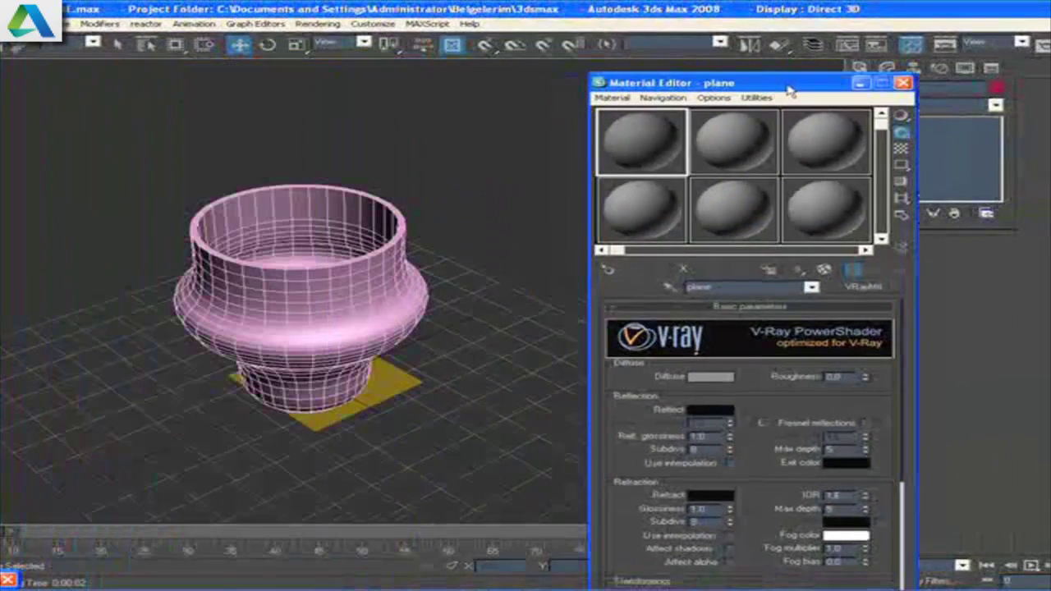
click(398, 387)
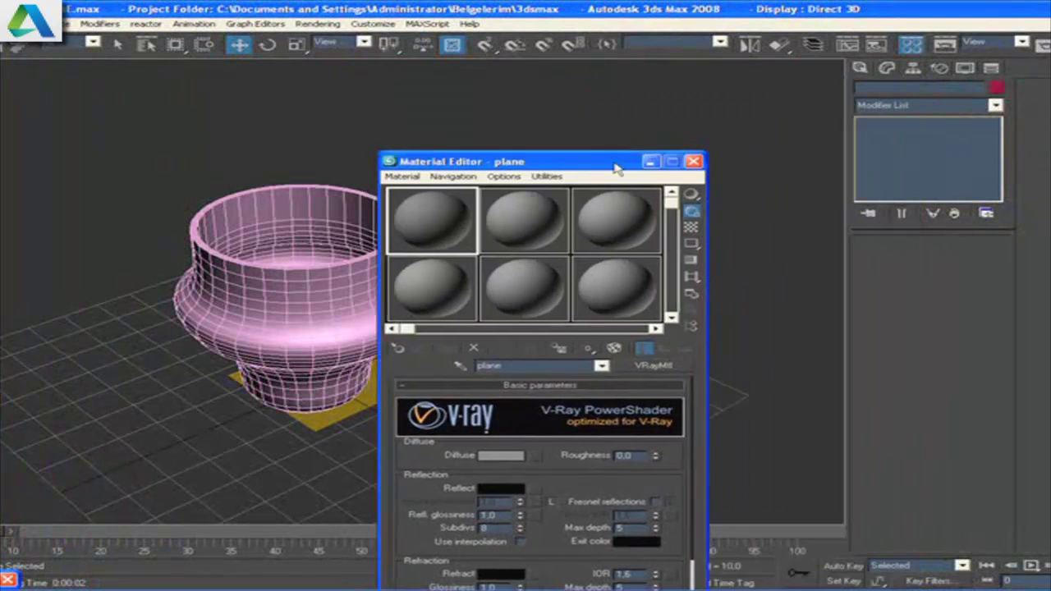
drag(828, 86, 711, 150)
click(320, 480)
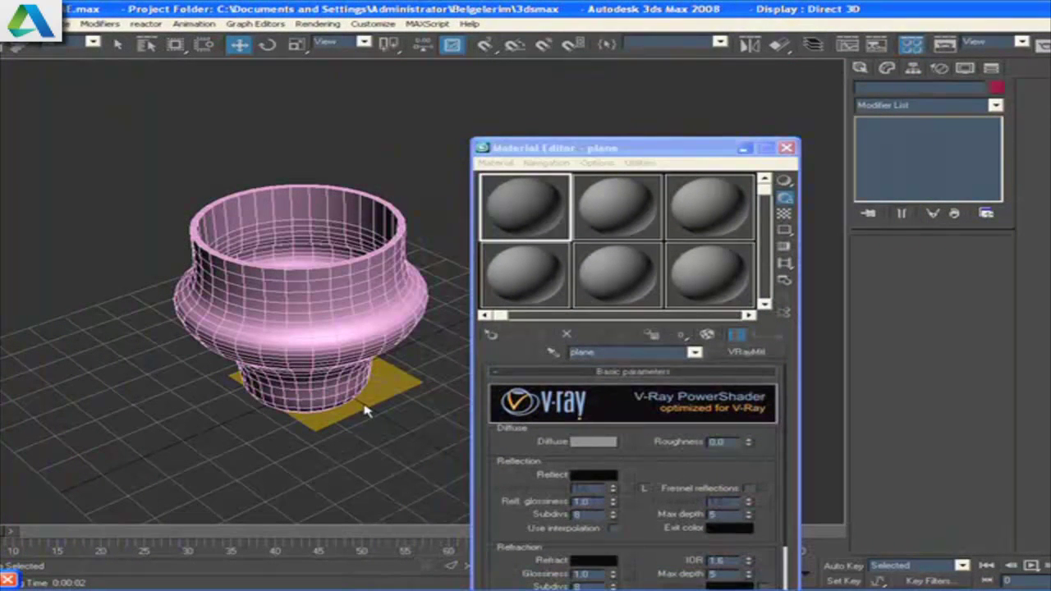
click(240, 45)
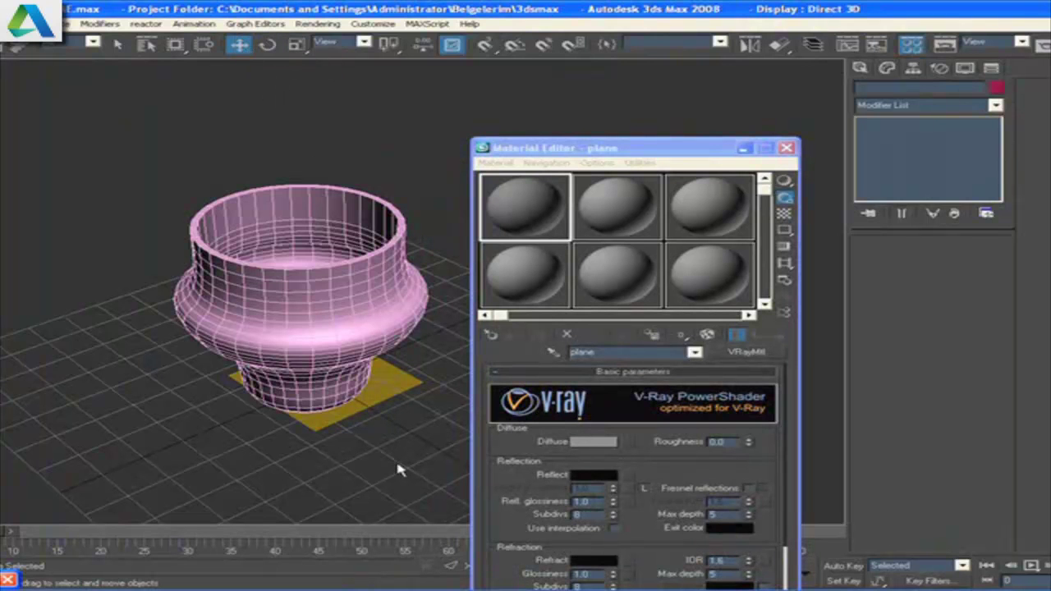
click(366, 407)
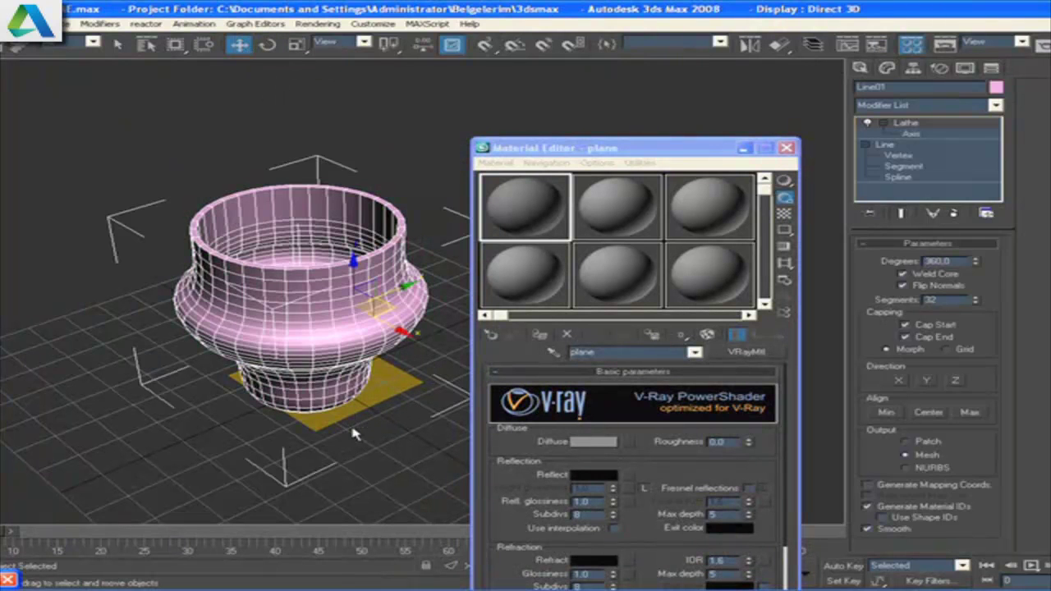
click(380, 423)
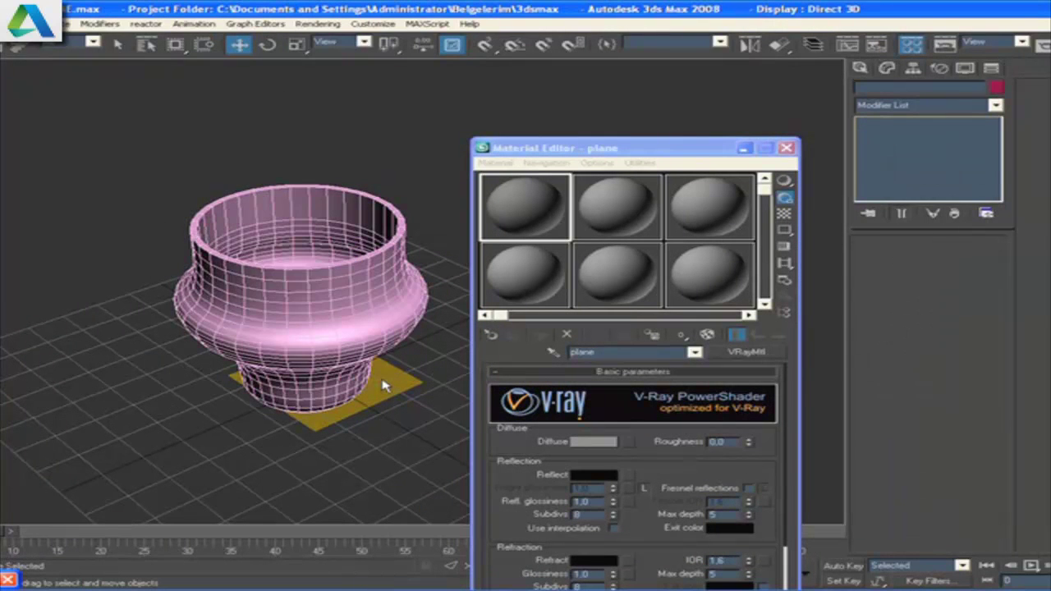
Step: In four-viewport layout, select the VRayPlane and assign it the plane material
key(alt+w)
click(201, 276)
click(76, 491)
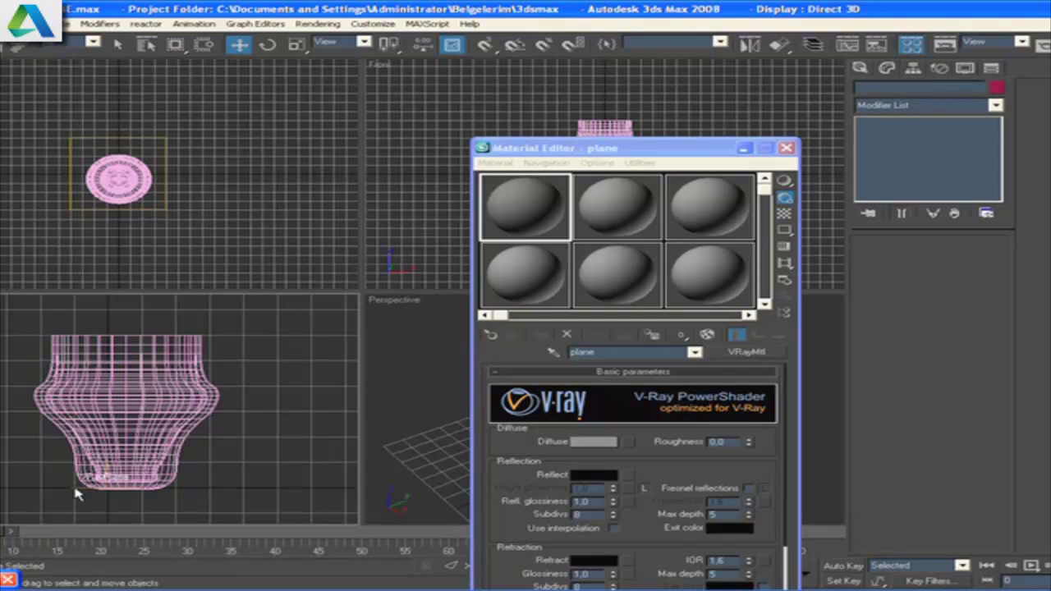
click(737, 149)
click(613, 413)
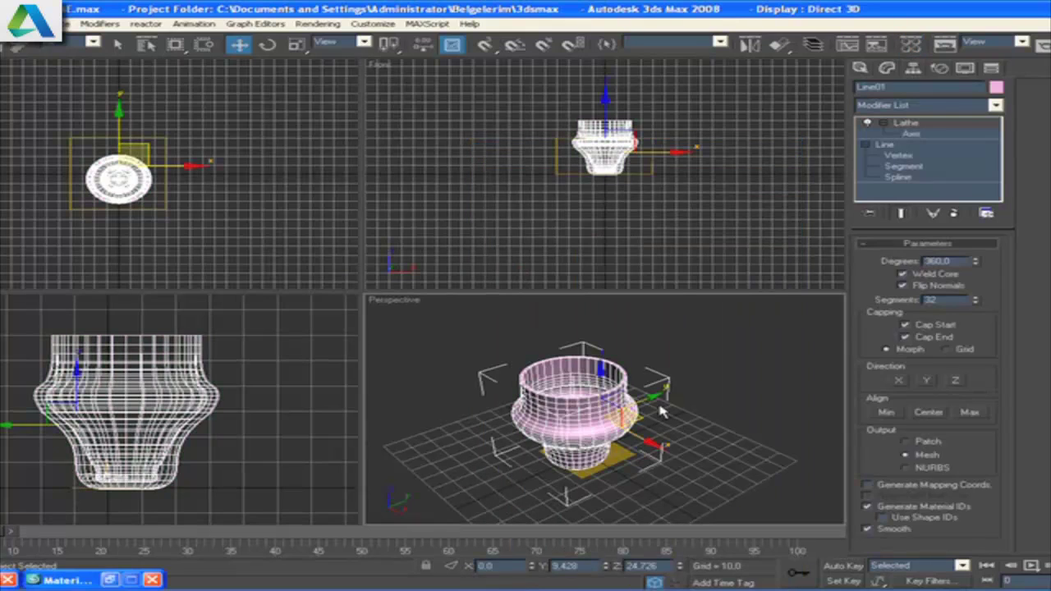
drag(664, 413, 787, 381)
click(617, 455)
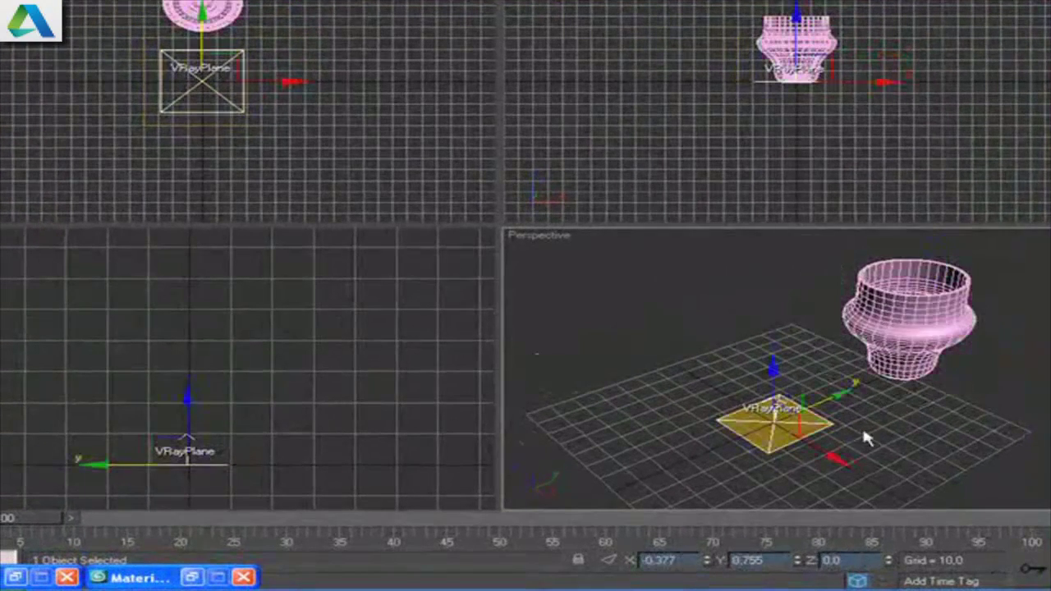
key(m)
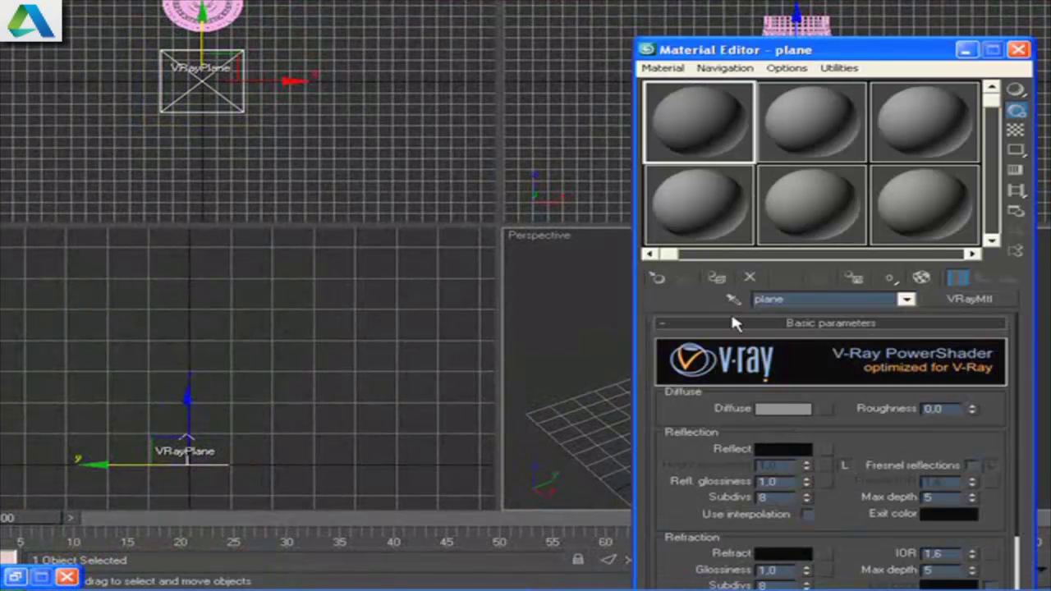
click(966, 51)
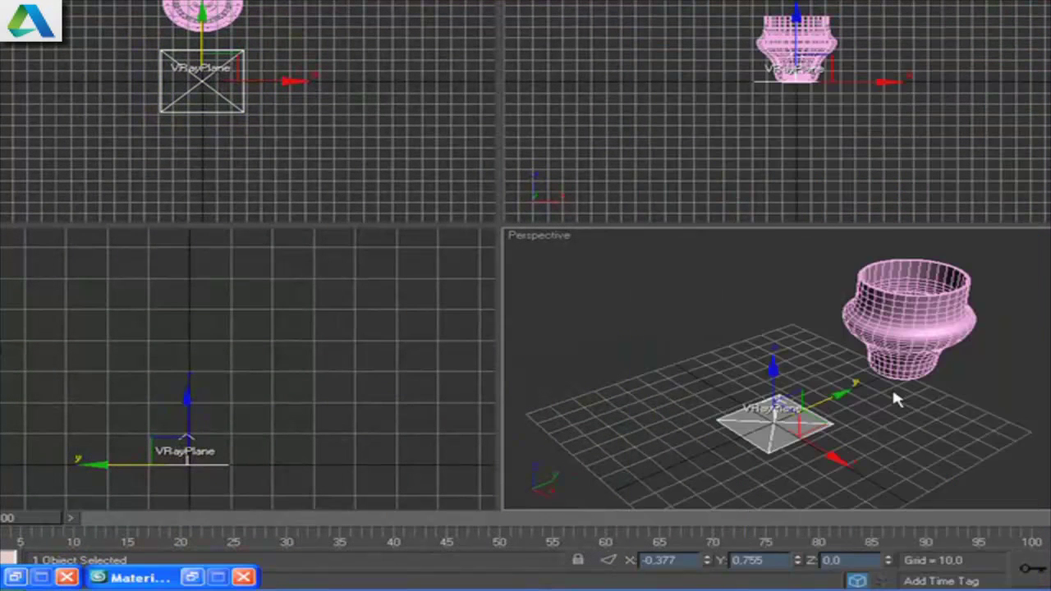
Step: Maximize the Perspective view and hide edged faces with F4
click(907, 318)
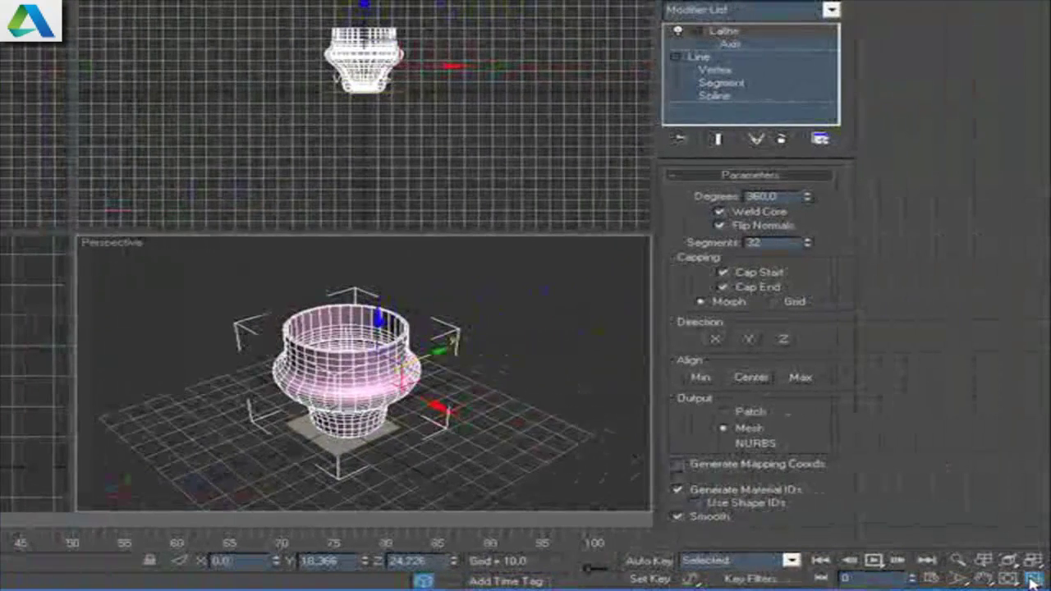
click(1026, 580)
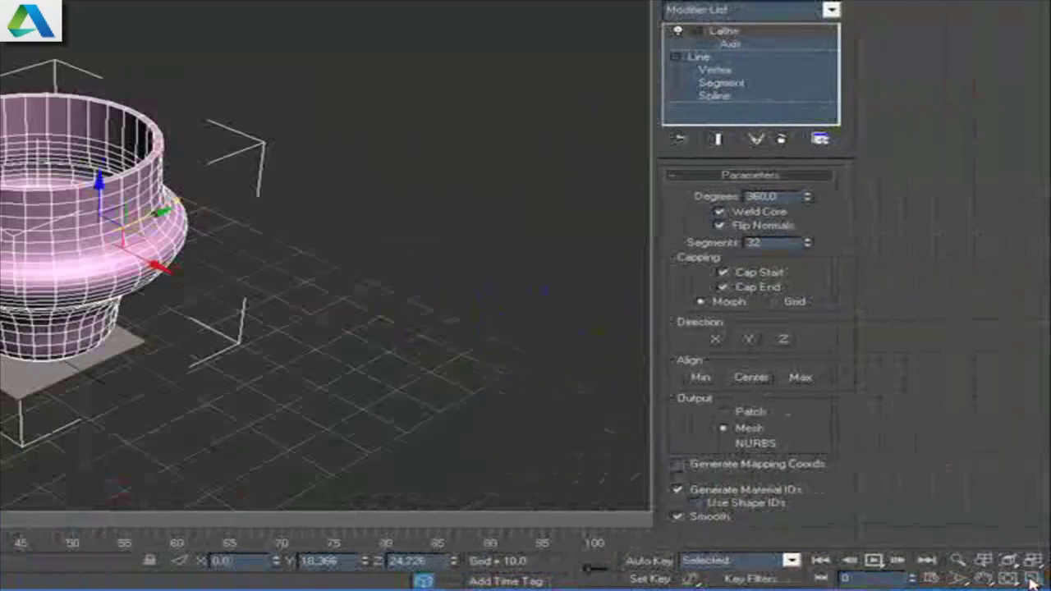
key(F4)
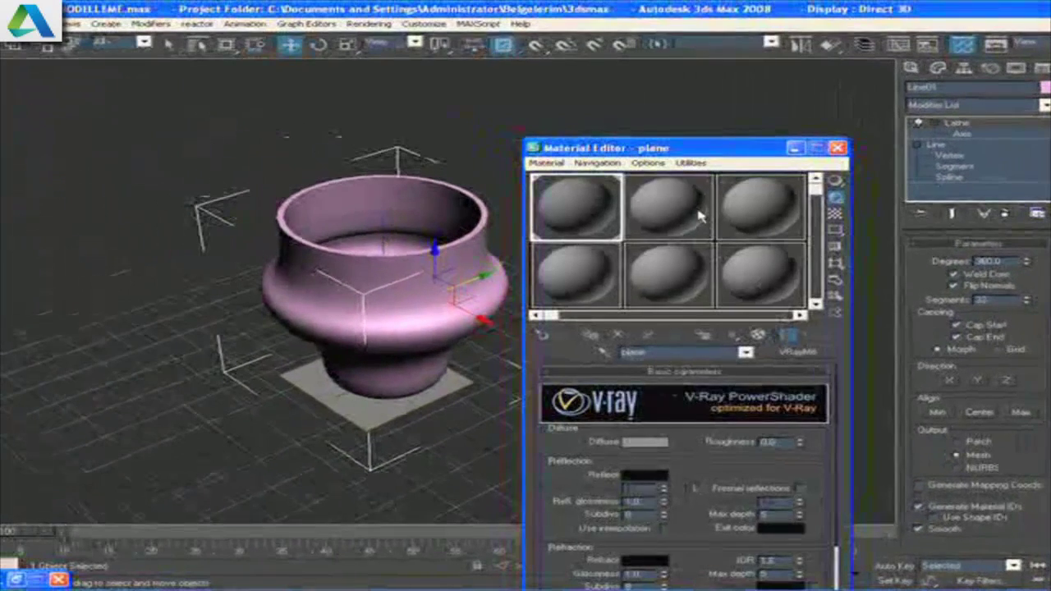
Step: Create a white-diffuse VRayMtl named 'cam' in slot 2 and apply it to the vase
click(701, 216)
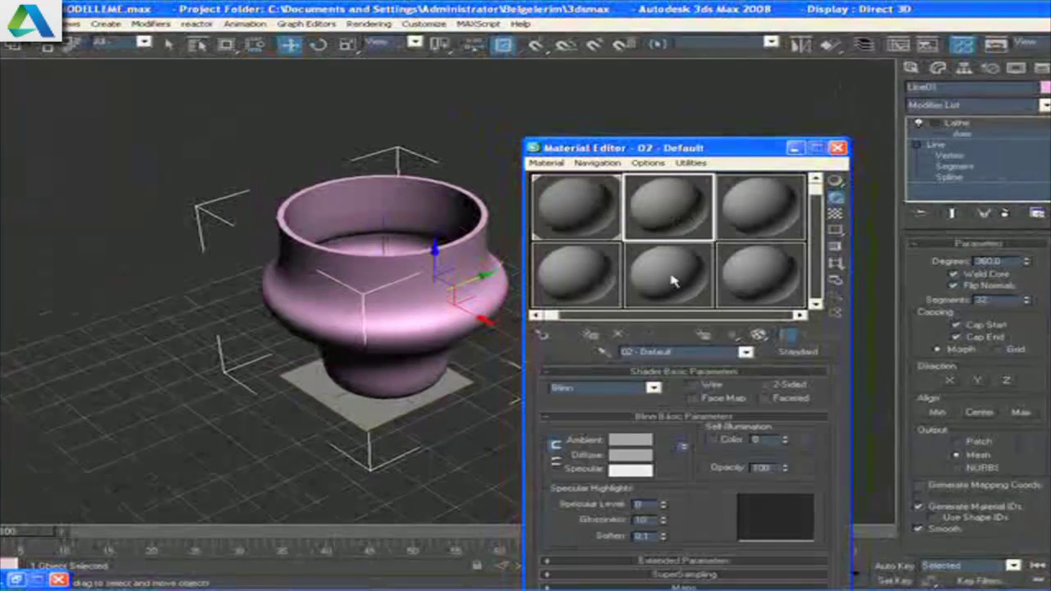
click(707, 354)
text(cam)
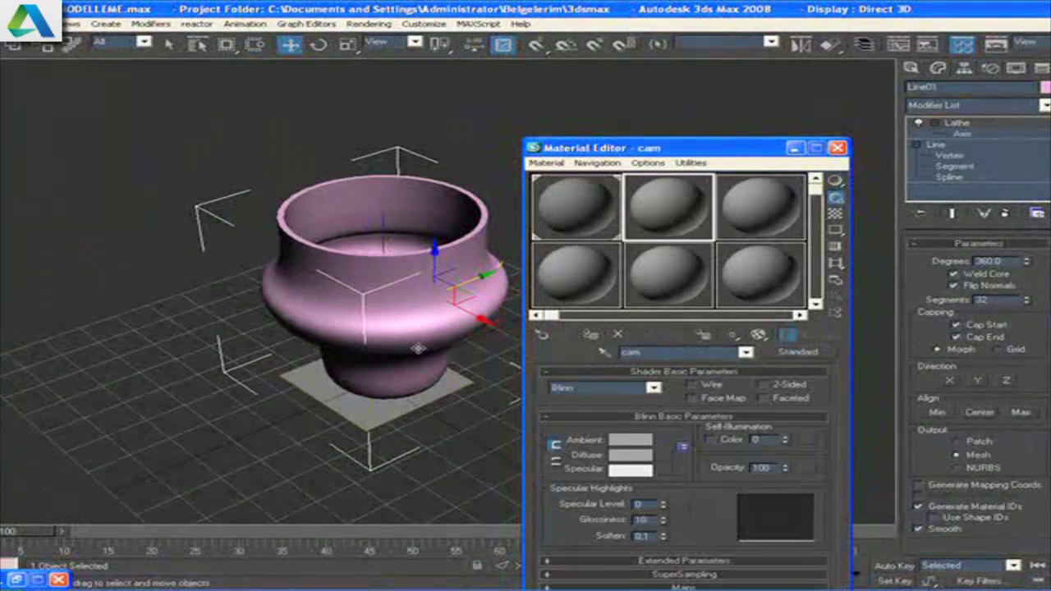
click(815, 353)
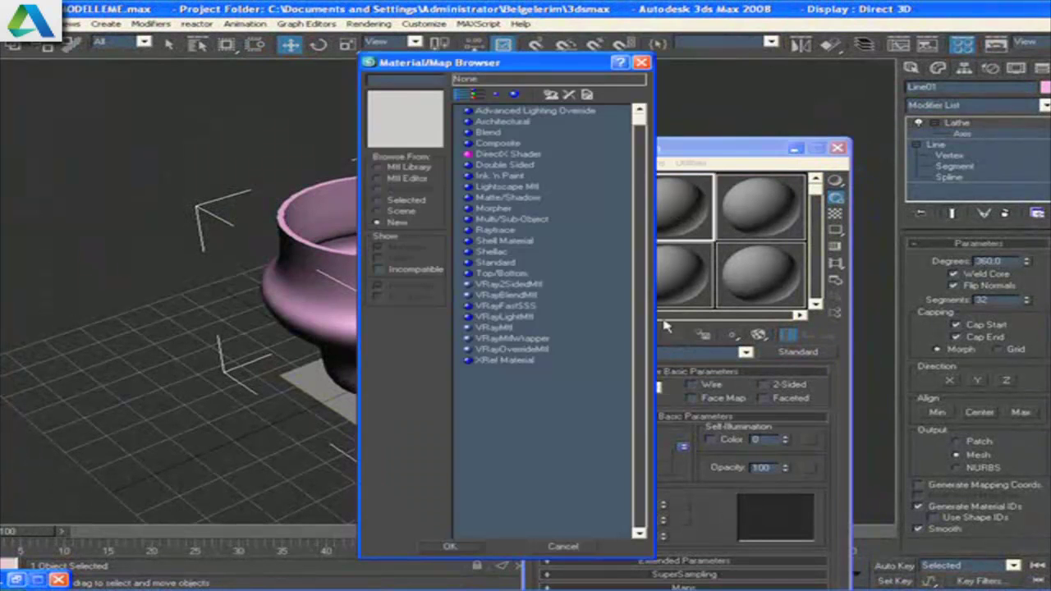
double_click(496, 327)
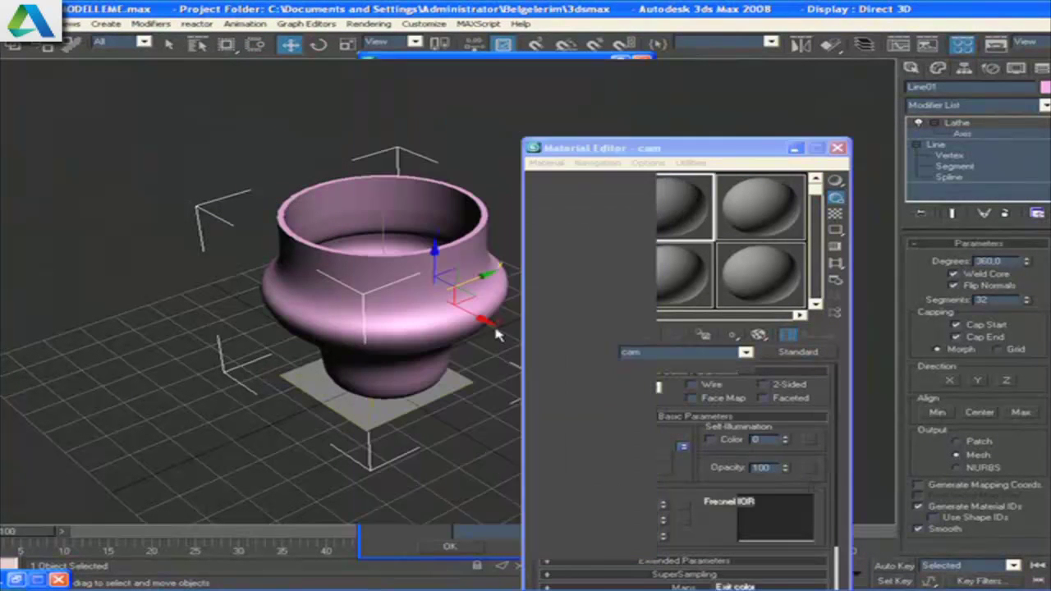
click(645, 441)
drag(474, 146, 460, 86)
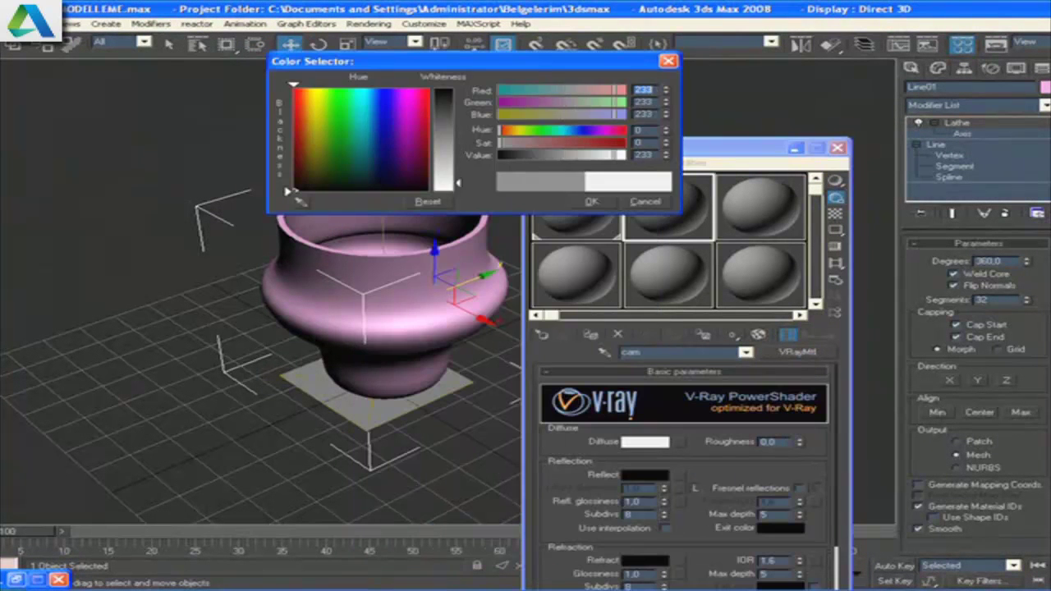
click(592, 201)
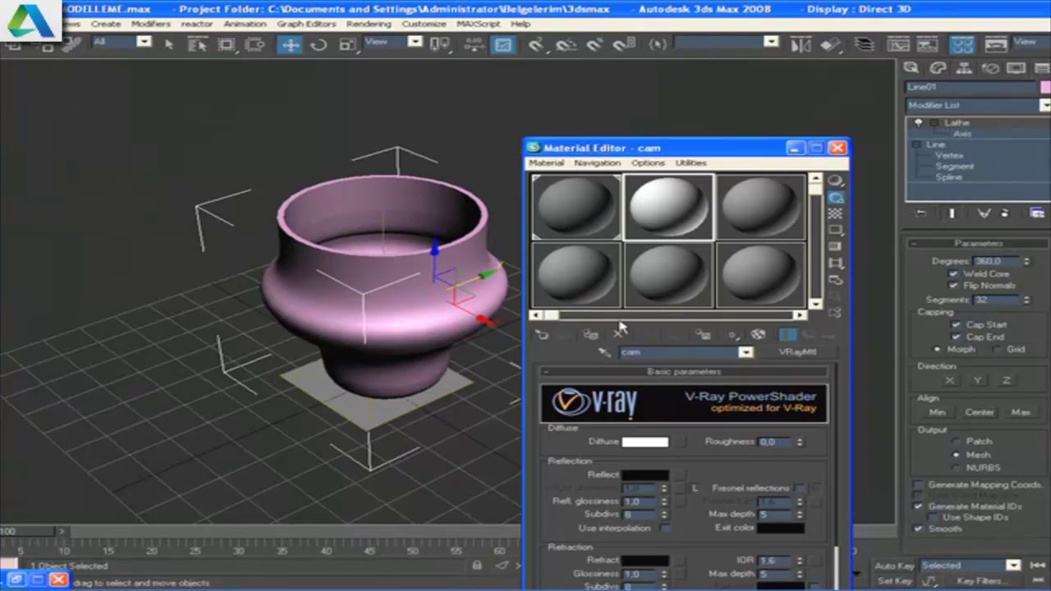
click(591, 335)
Step: Set cam's reflection to RGB 5,5,5, unlock Hilight glossiness, and make refraction white
drag(697, 151, 757, 18)
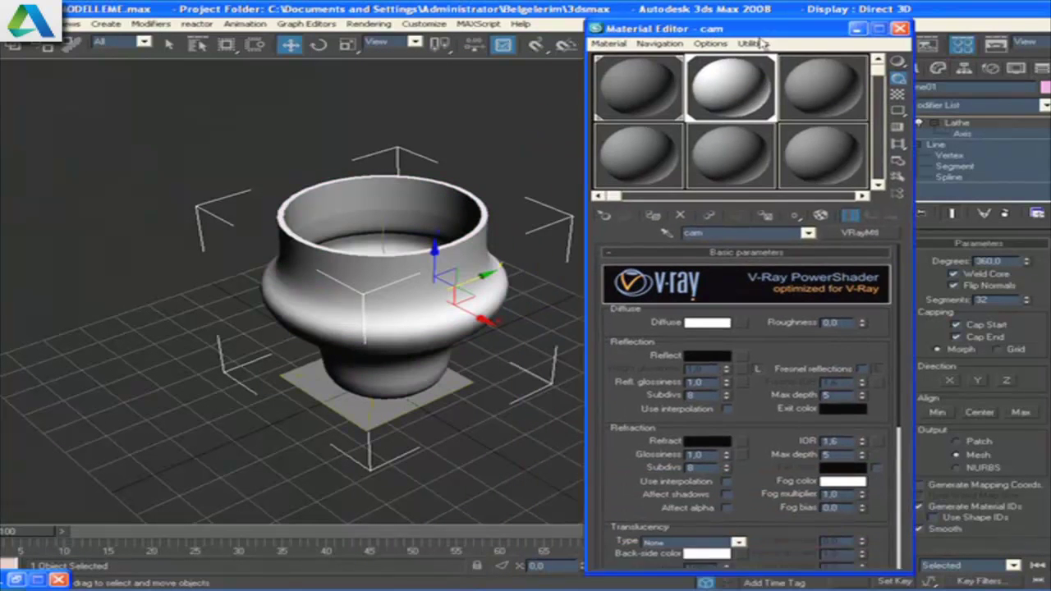
click(701, 343)
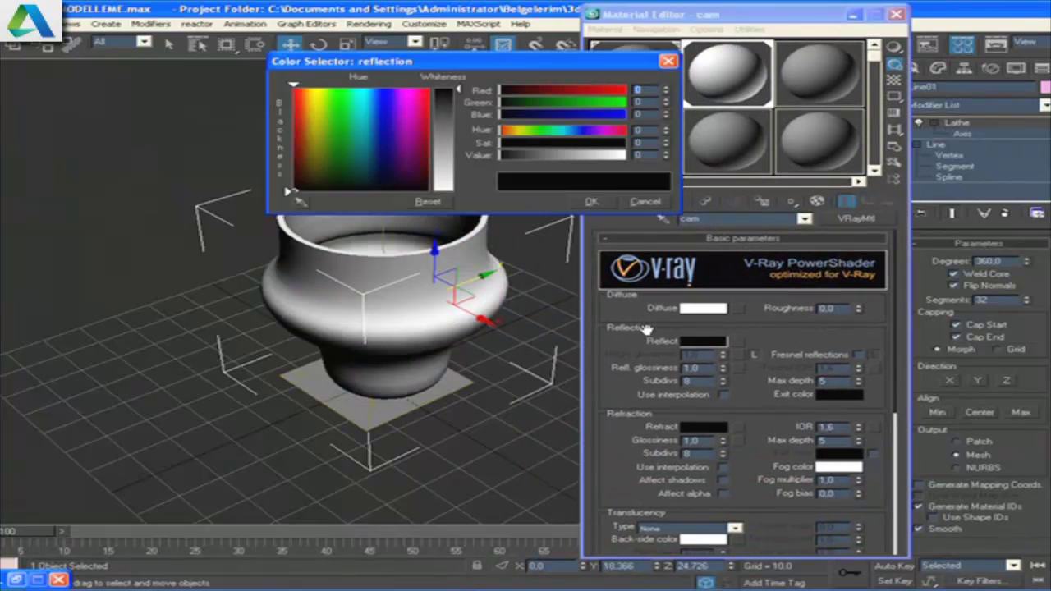
key(Tab)
text(5)
key(Tab)
text(5)
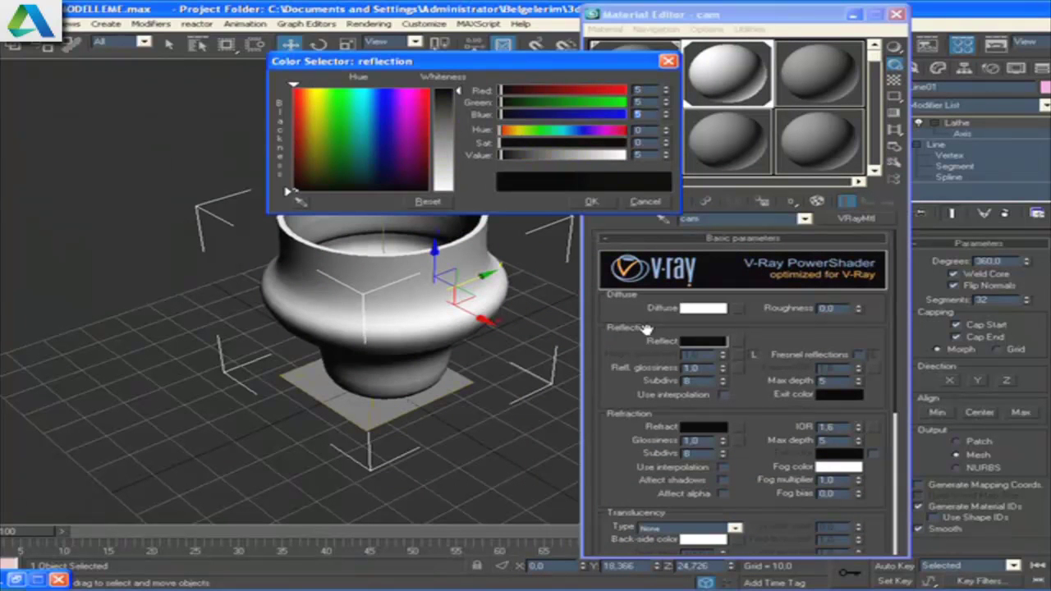
click(591, 202)
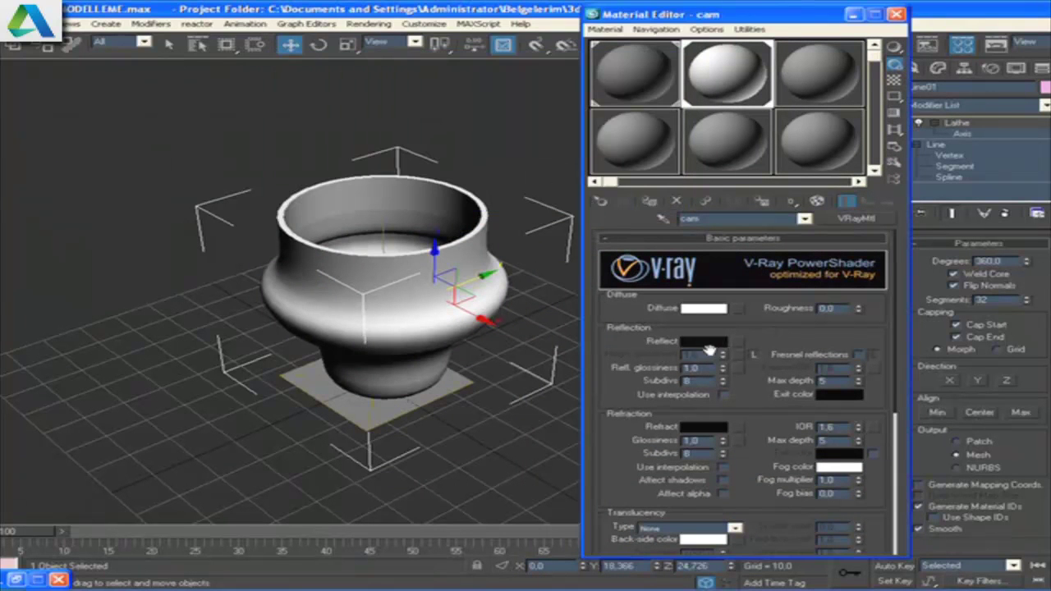
click(753, 355)
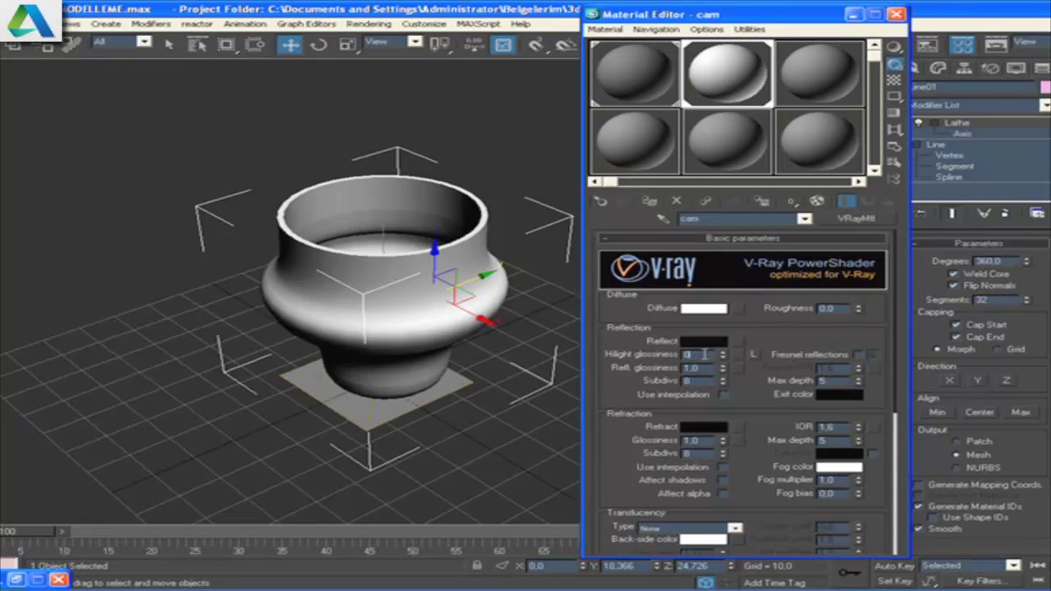
click(713, 428)
drag(451, 96, 450, 190)
Step: Confirm white refraction, set the fog colour to grey 75 and enable refraction exit colour
click(598, 204)
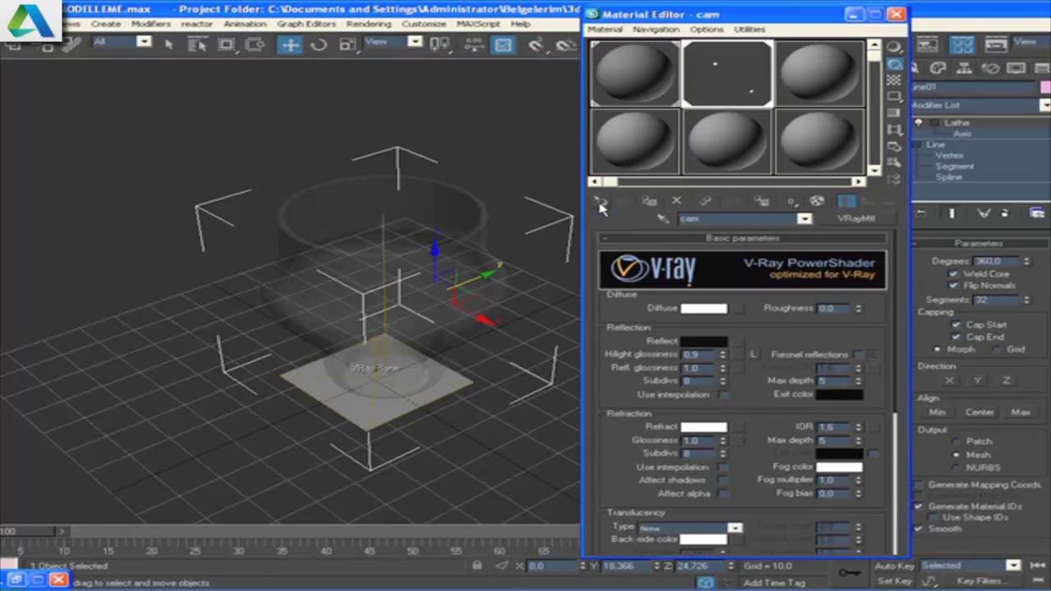
click(855, 468)
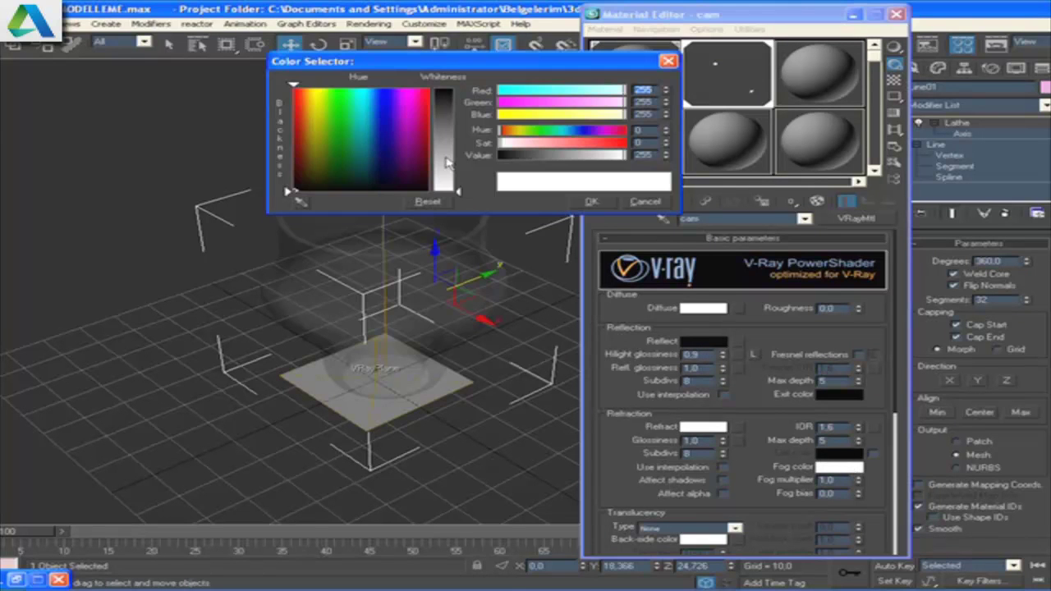
drag(460, 190, 460, 119)
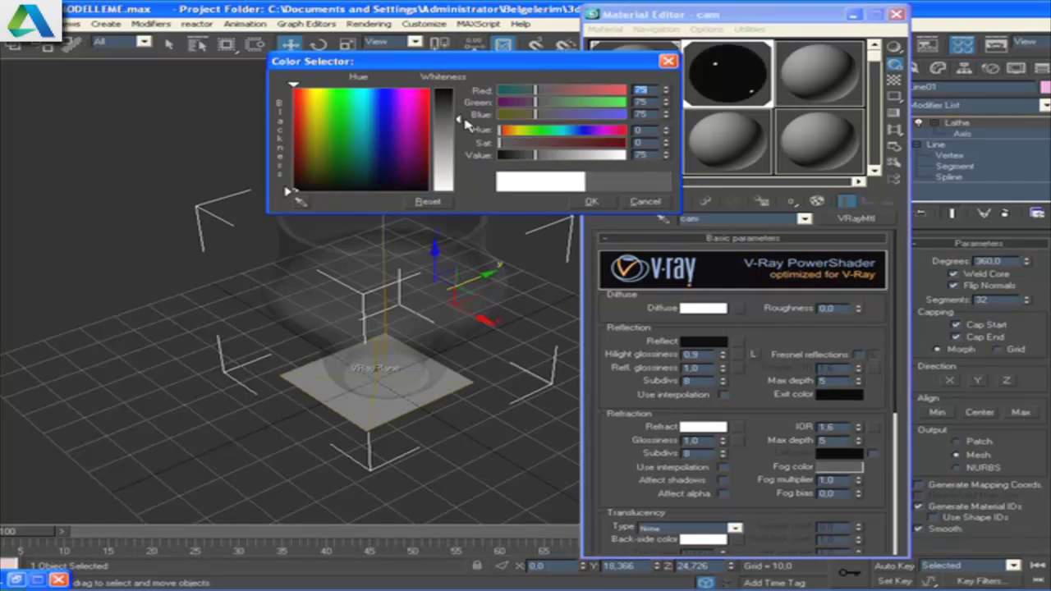
click(592, 203)
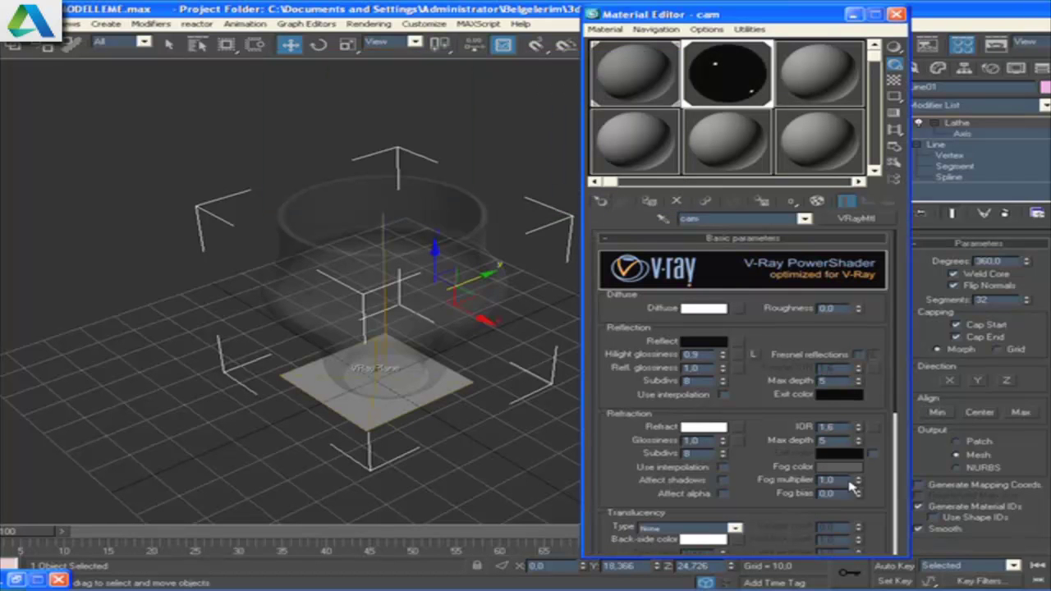
click(873, 455)
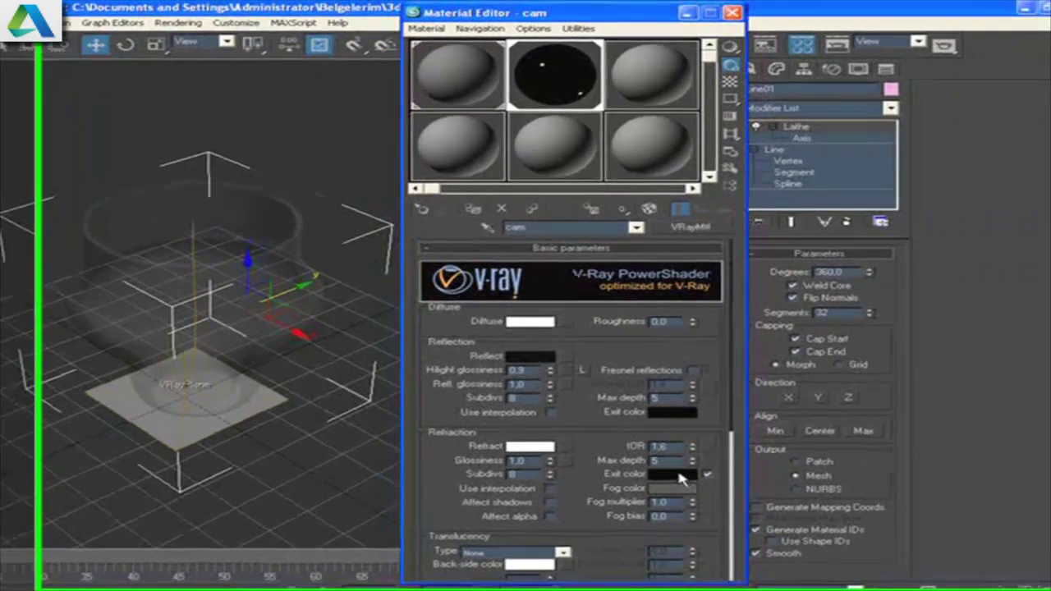
Step: Set fog bias to 1.0 and IOR to 1.8, and expand the Maps rollout
double_click(629, 523)
text(1)
key(Return)
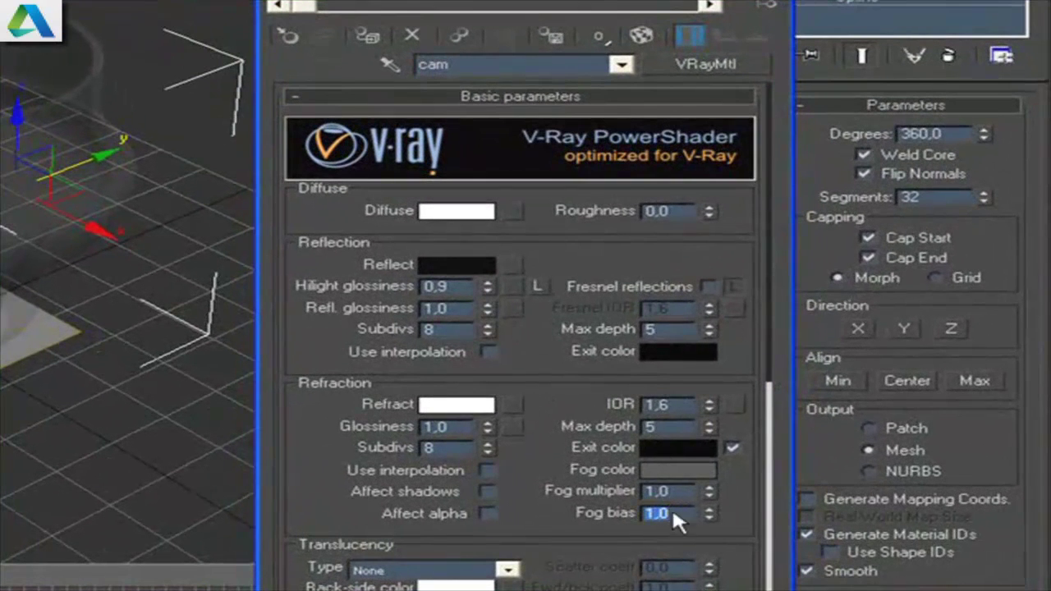
double_click(689, 404)
text(1,8)
key(Return)
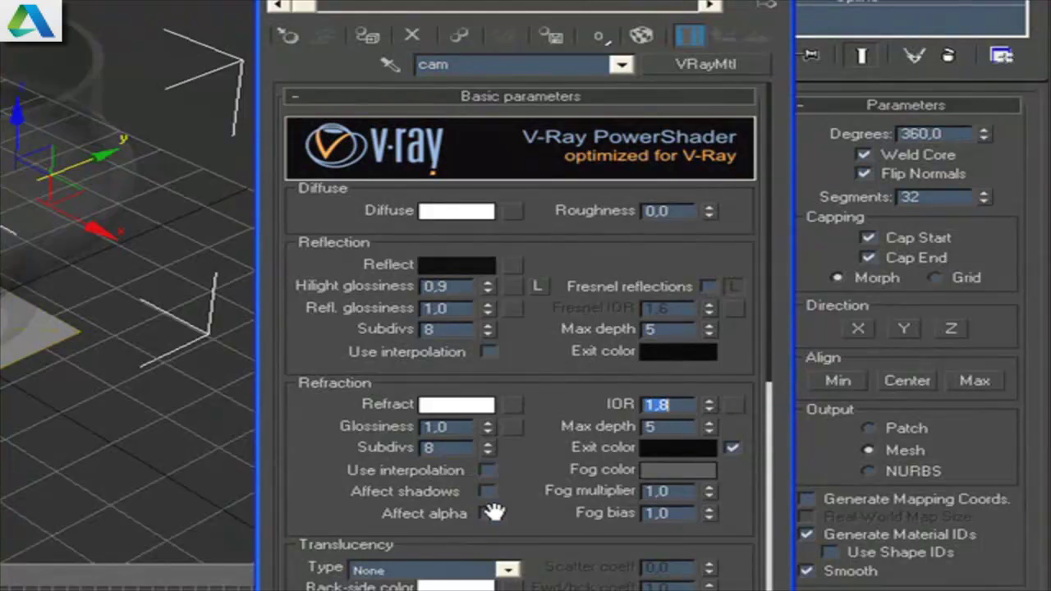
drag(577, 535, 585, 218)
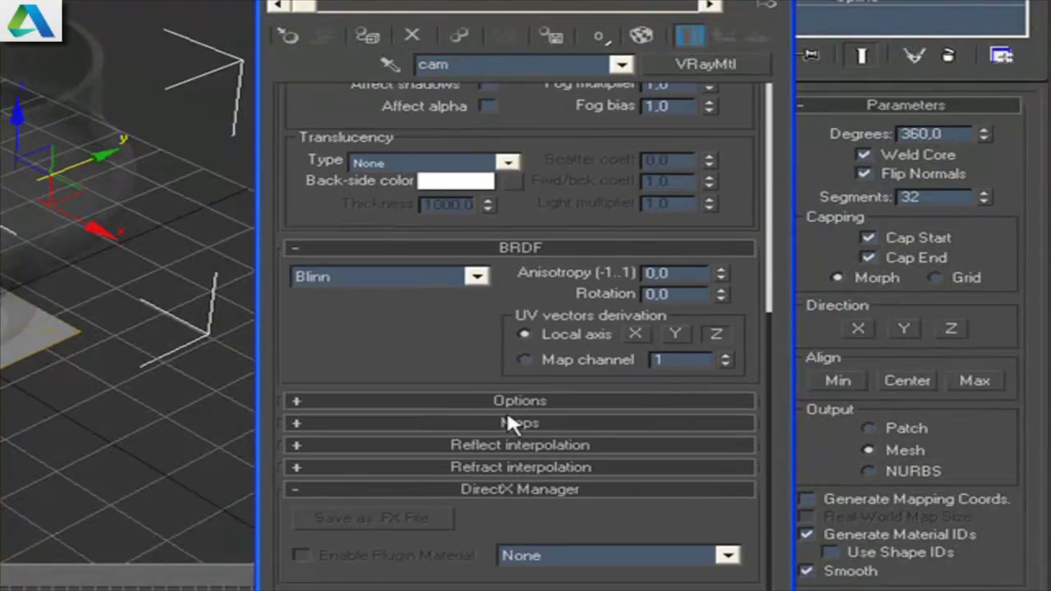
click(509, 423)
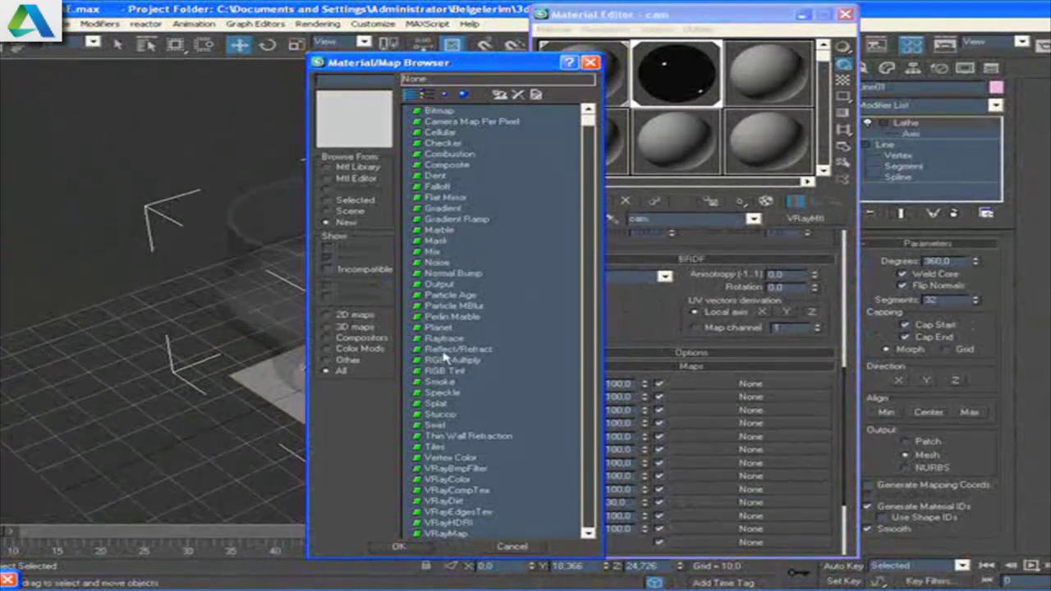
Step: Use a Noise map as cam's bump at 30, run a test render, then close it
double_click(437, 263)
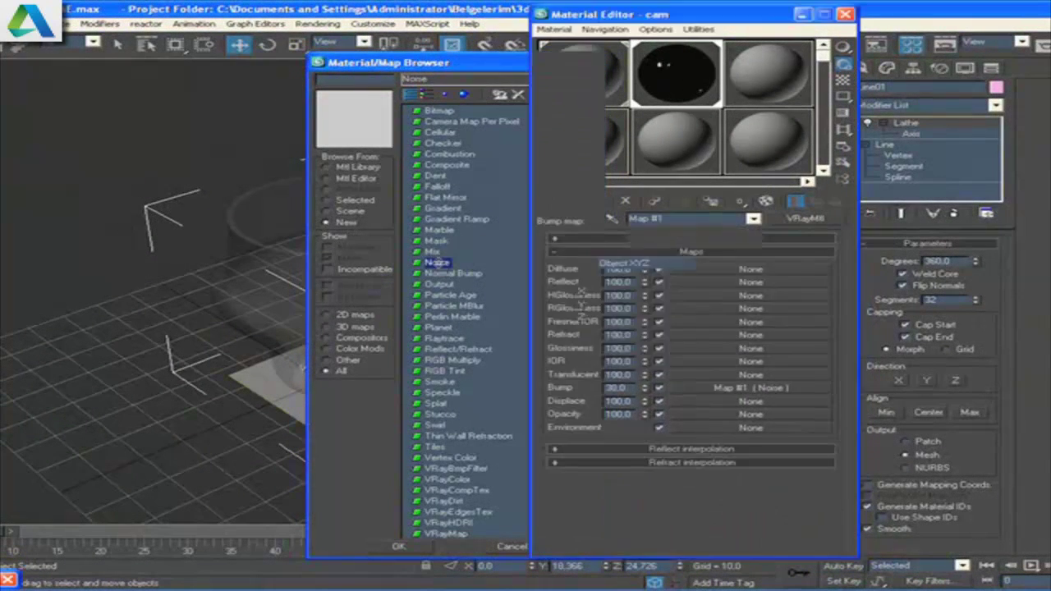
click(818, 202)
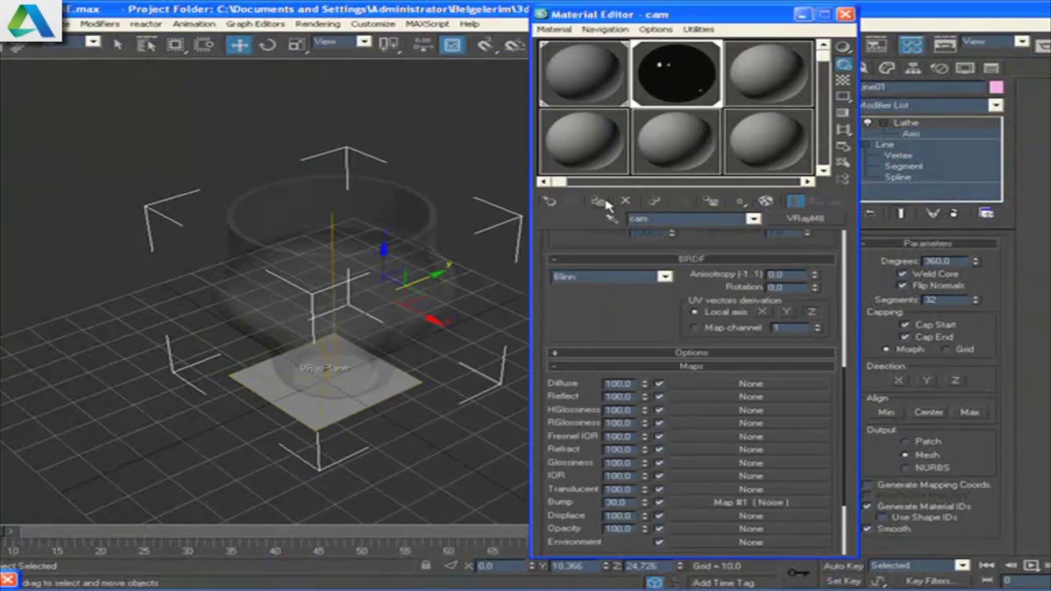
click(1036, 46)
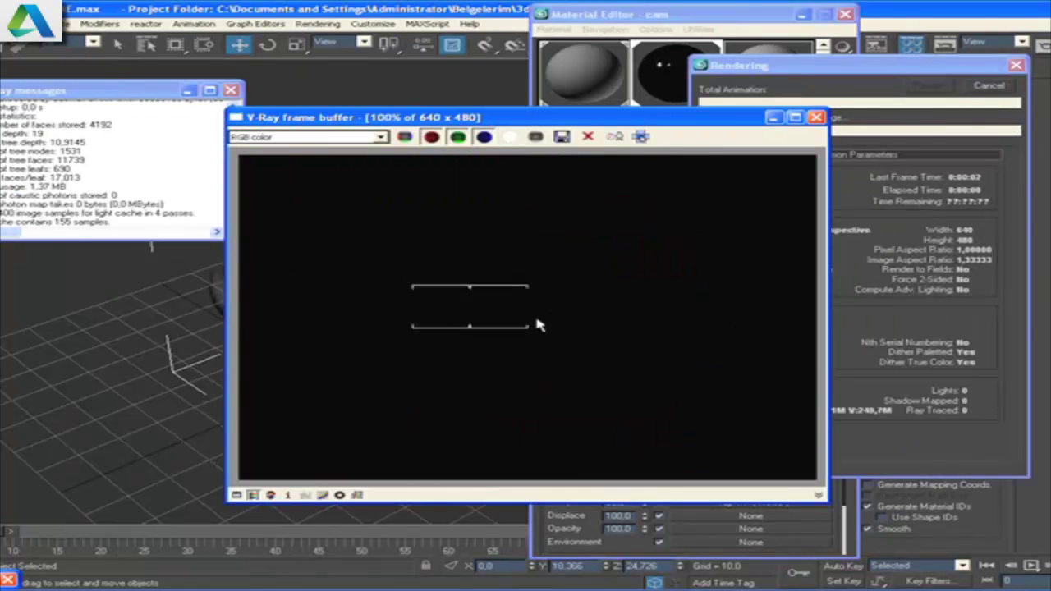
click(817, 119)
click(802, 14)
Step: Close the render messages and render settings windows and return to the Create panel
click(231, 90)
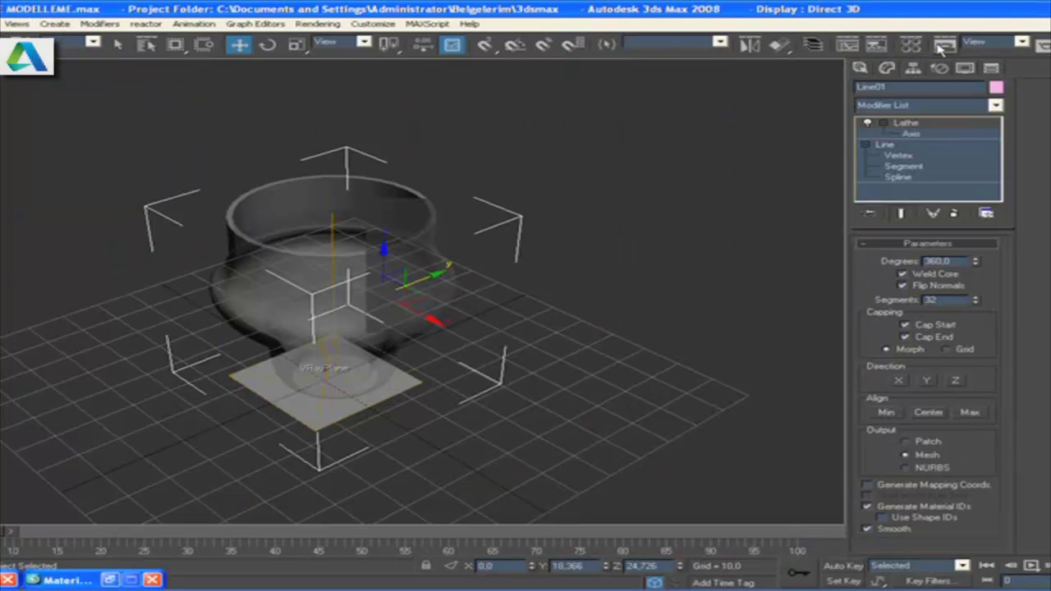
click(945, 46)
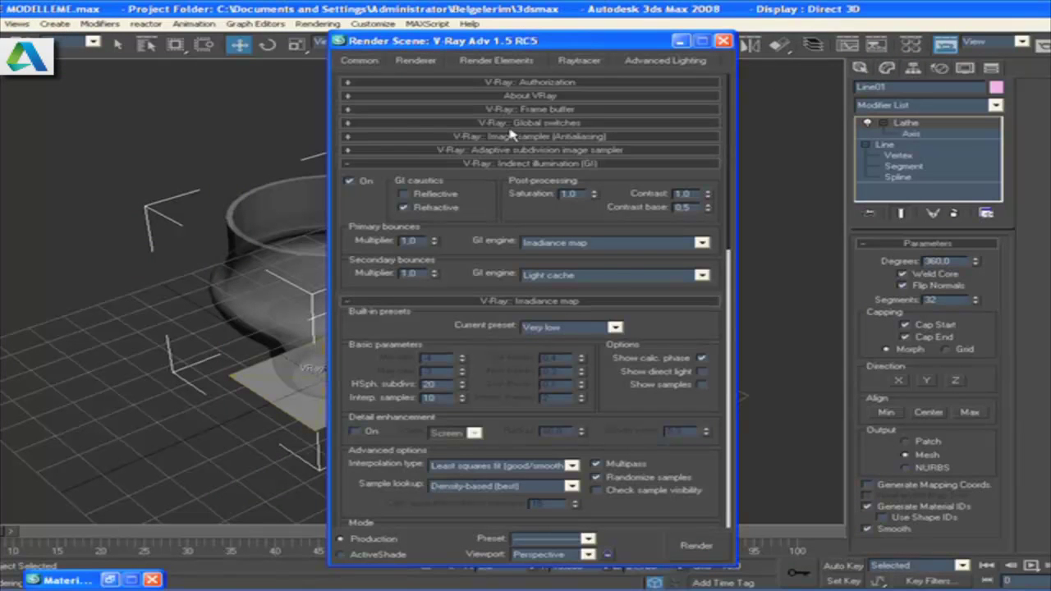
click(498, 124)
click(723, 40)
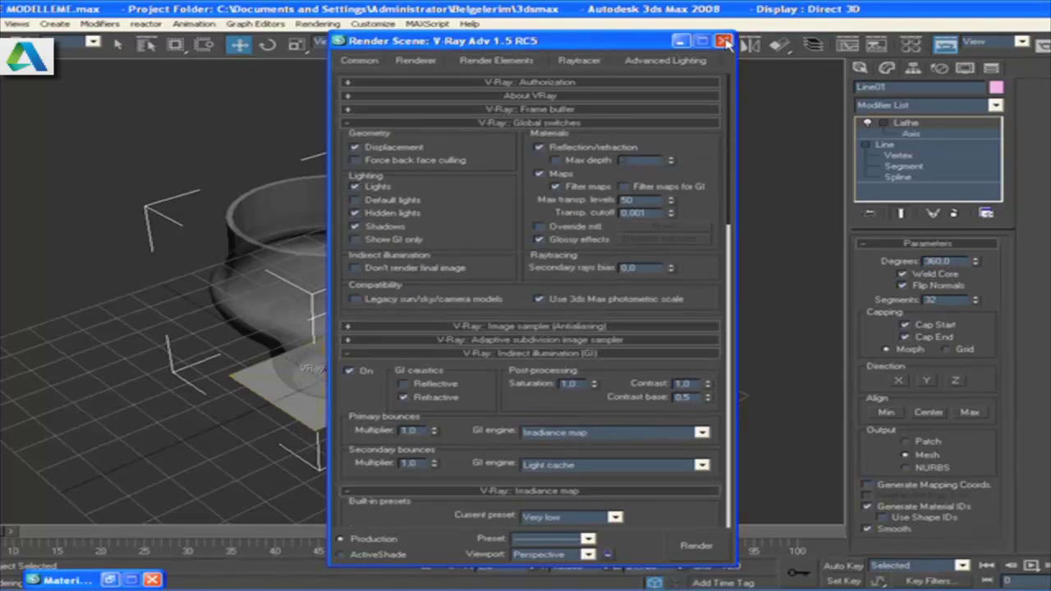
click(861, 68)
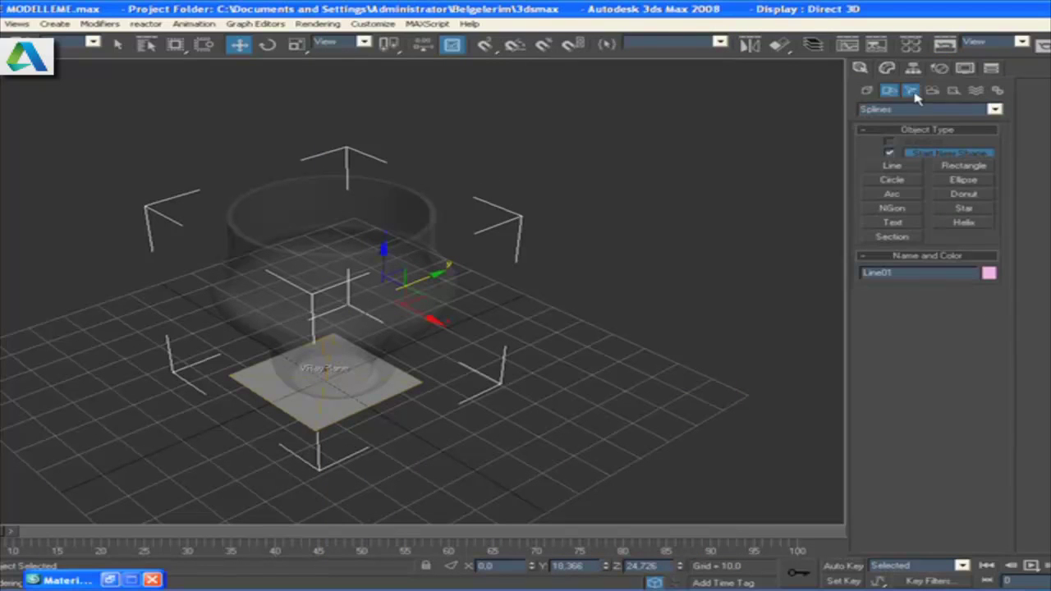
Step: Create a standard Target Direct light aimed down at the VRayPlane
click(910, 91)
click(920, 111)
click(893, 140)
click(914, 111)
click(899, 119)
click(894, 169)
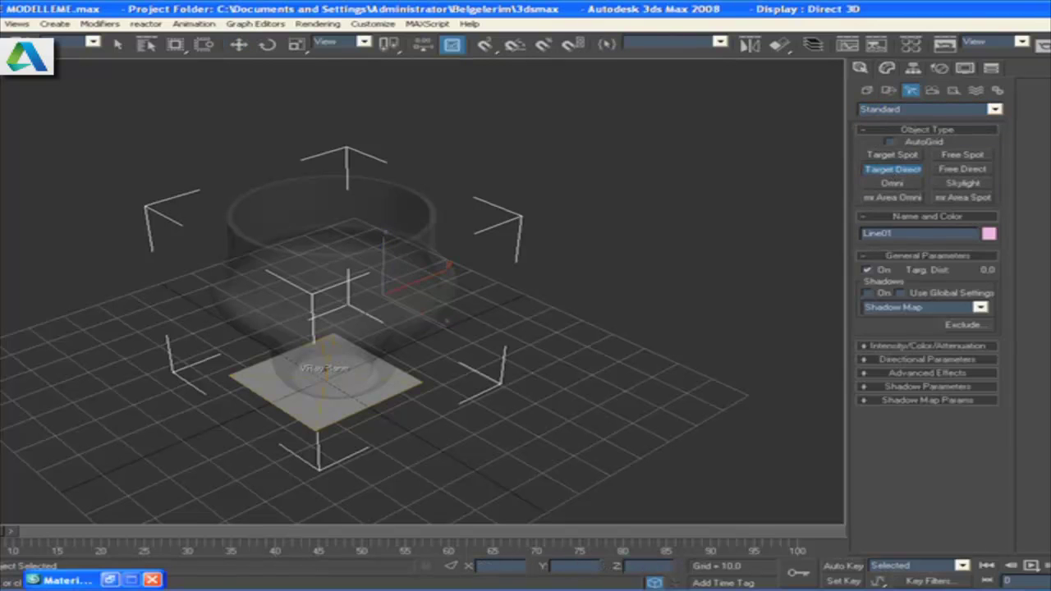
key(alt+w)
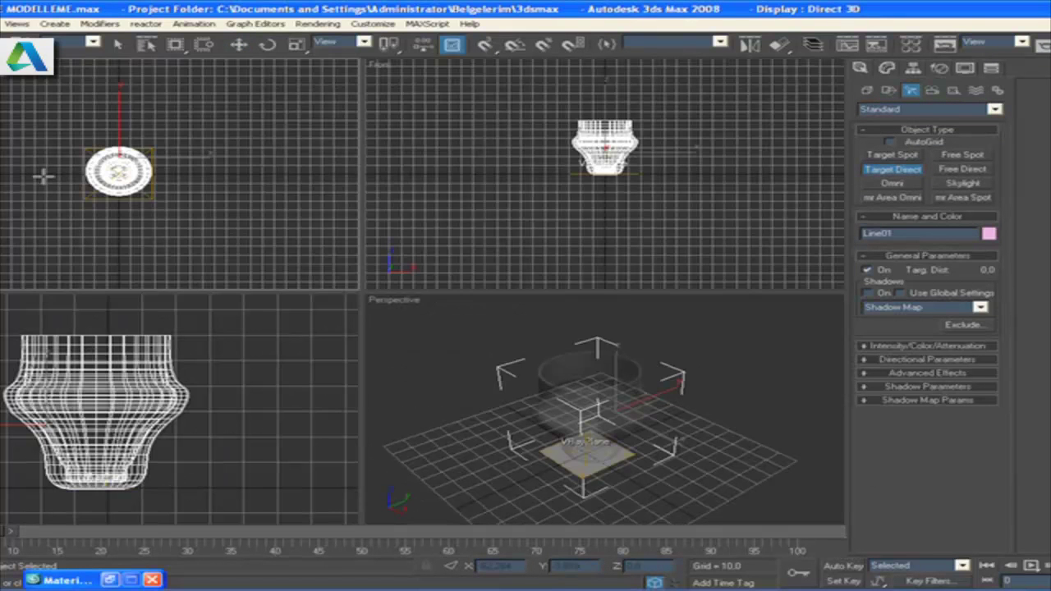
drag(118, 173, 3, 122)
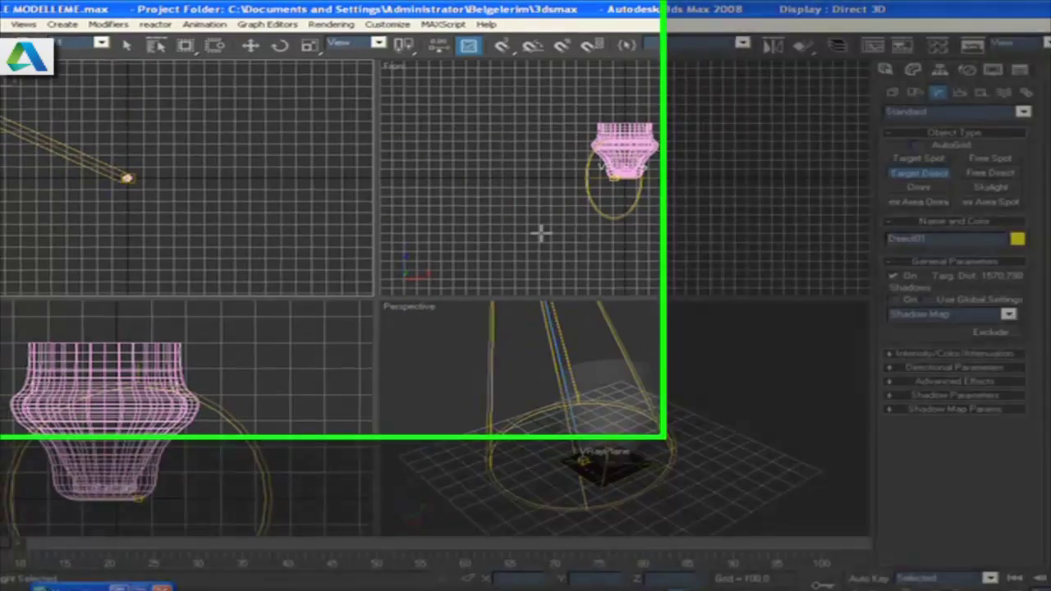
Step: Raise Direct01 higher above the vase and open its shadow type list in Modify
scroll(521, 531, down, 8)
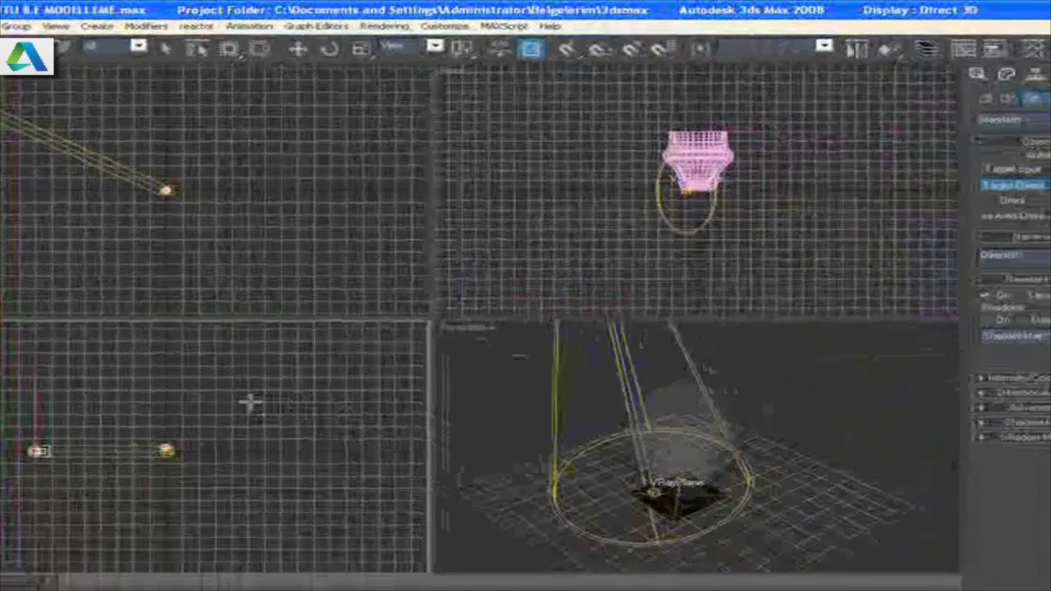
key(w)
drag(37, 400, 61, 314)
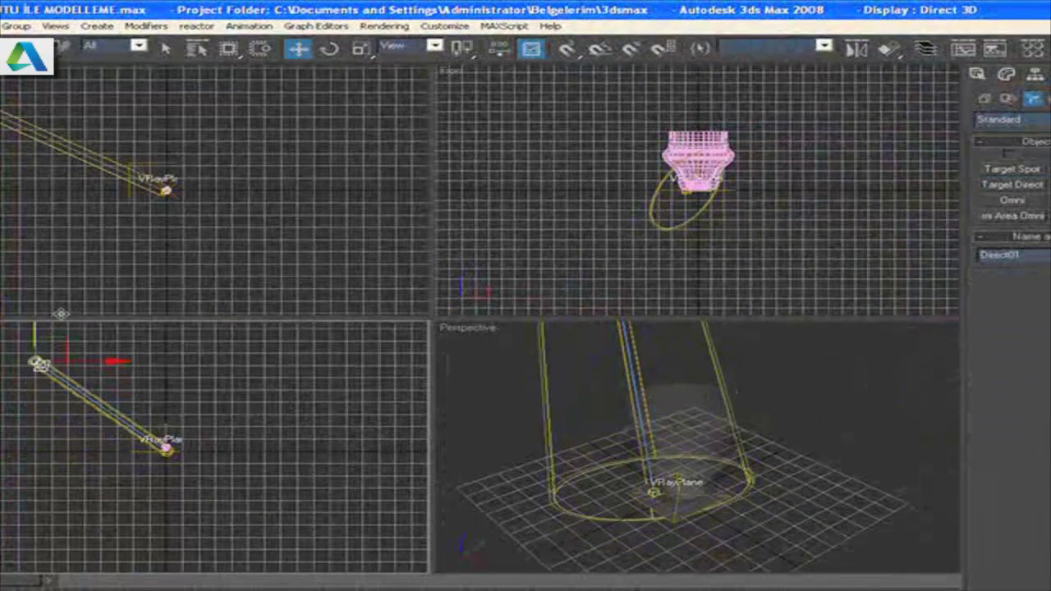
click(60, 313)
middle_drag(171, 481, 222, 441)
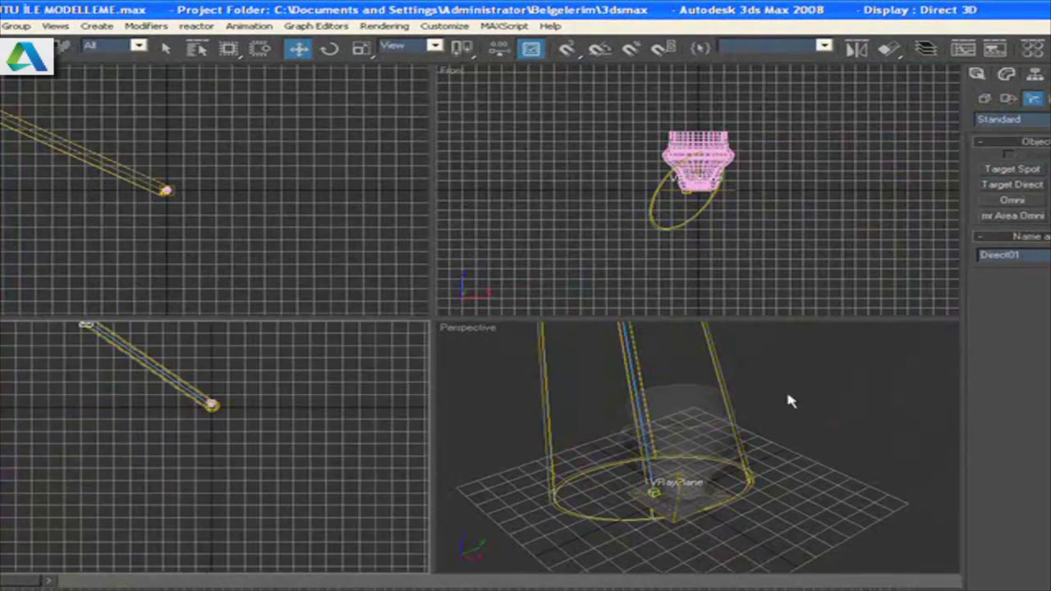
click(1010, 74)
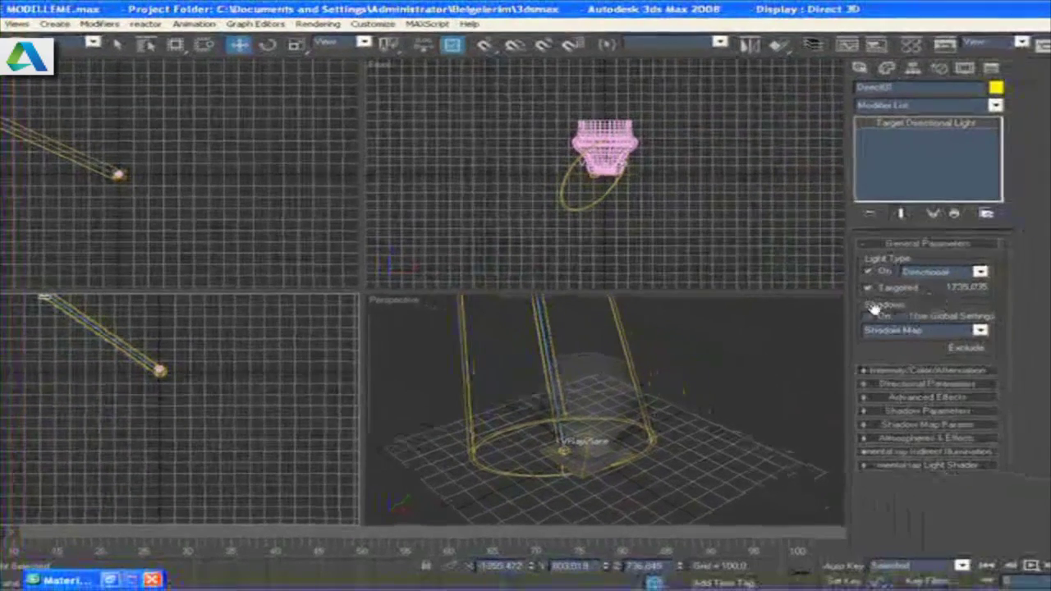
click(883, 330)
Step: Set Direct01's shadows to VRayShadow, render the scene, then close the render windows
click(891, 392)
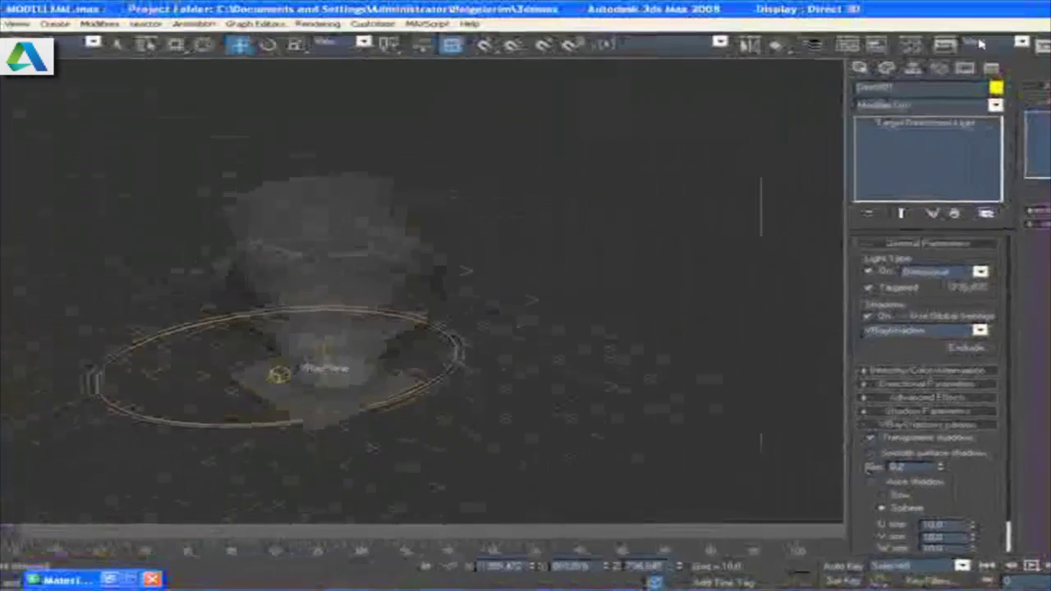
key(shift+q)
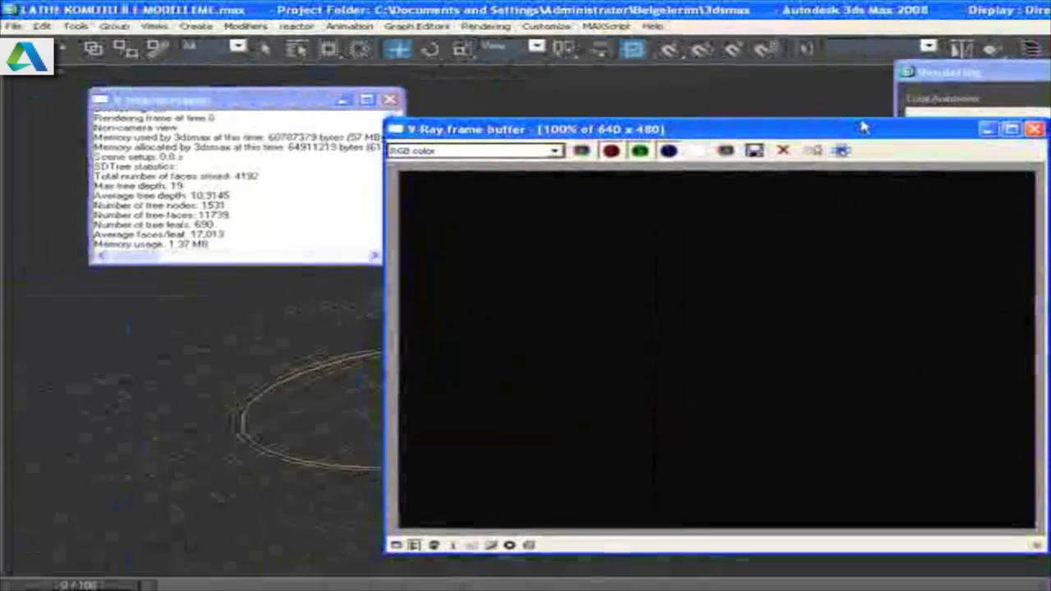
drag(863, 127, 665, 117)
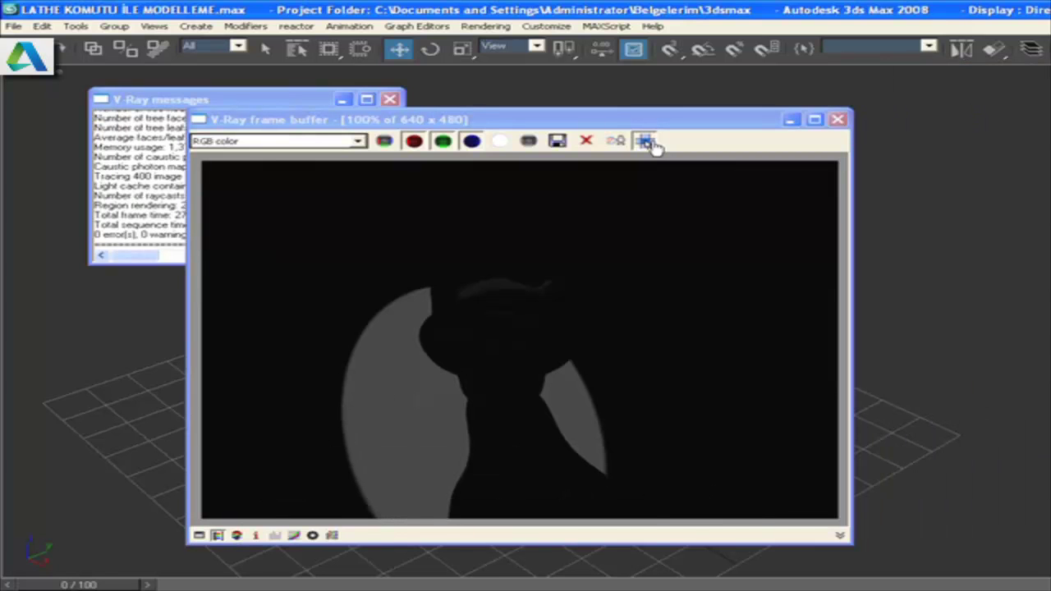
click(646, 142)
click(838, 119)
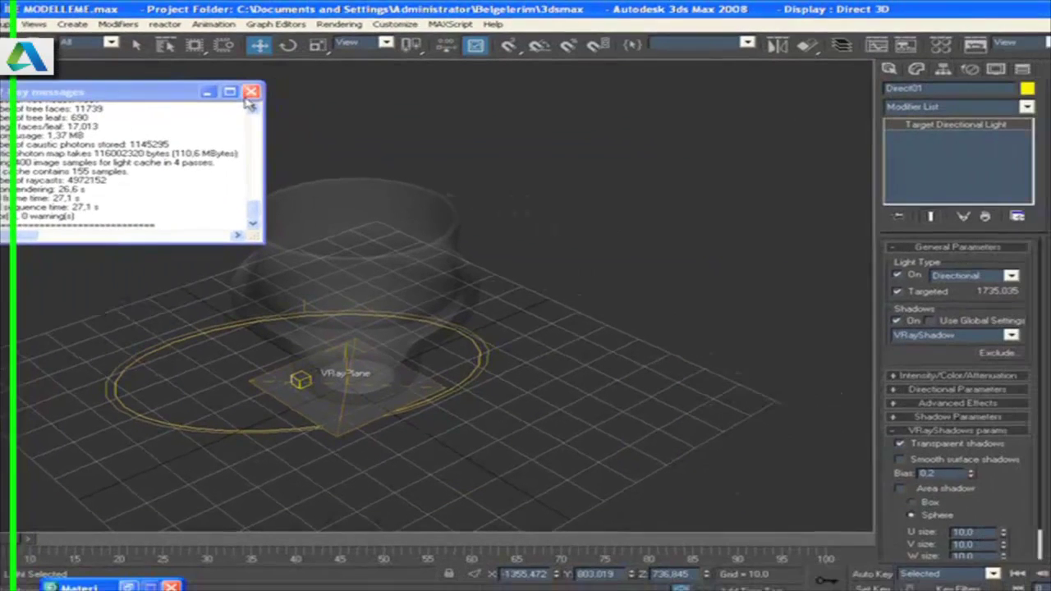
click(250, 93)
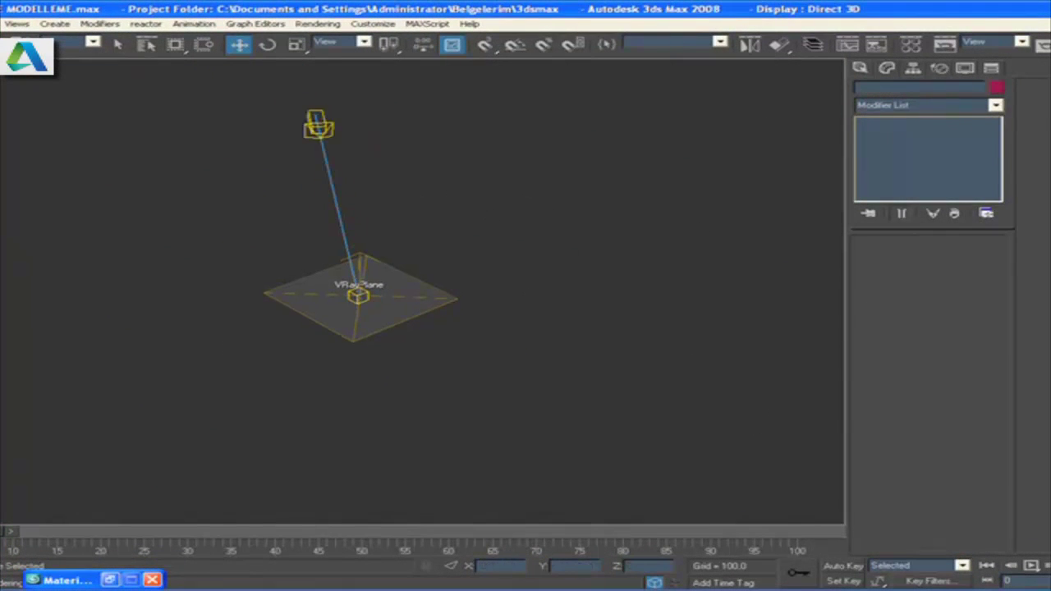
Step: Restore four viewports and change the cam glass refraction fog colour to white
key(alt+w)
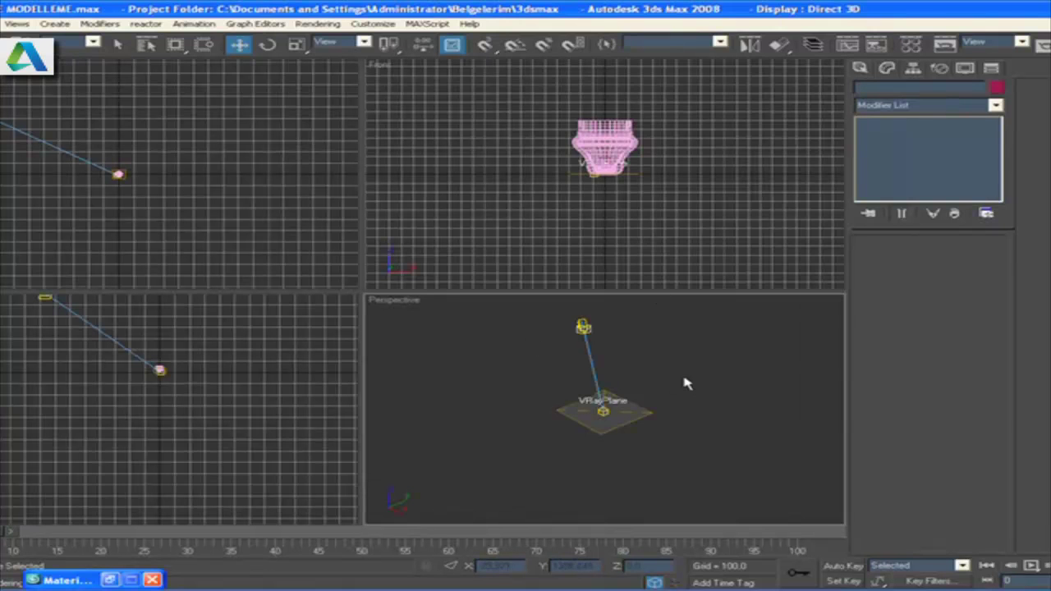
key(m)
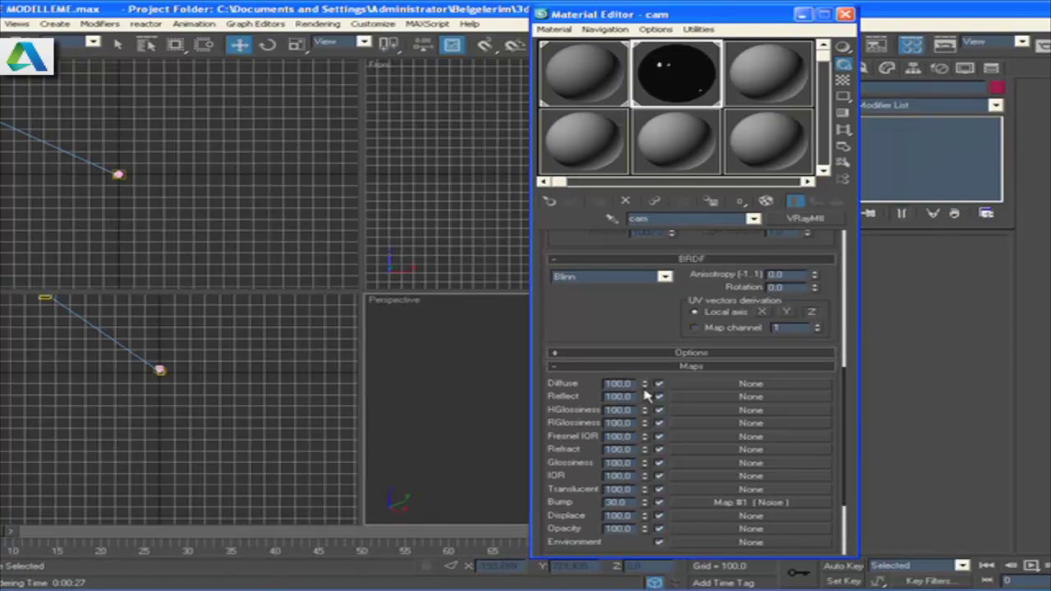
click(697, 259)
drag(728, 240, 825, 390)
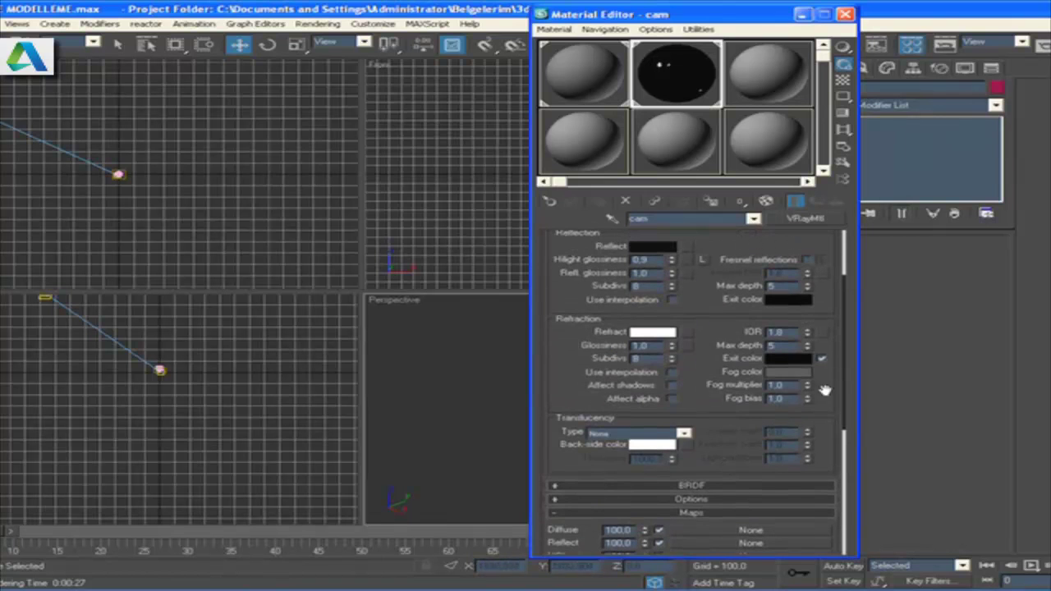
click(788, 371)
drag(406, 121, 406, 190)
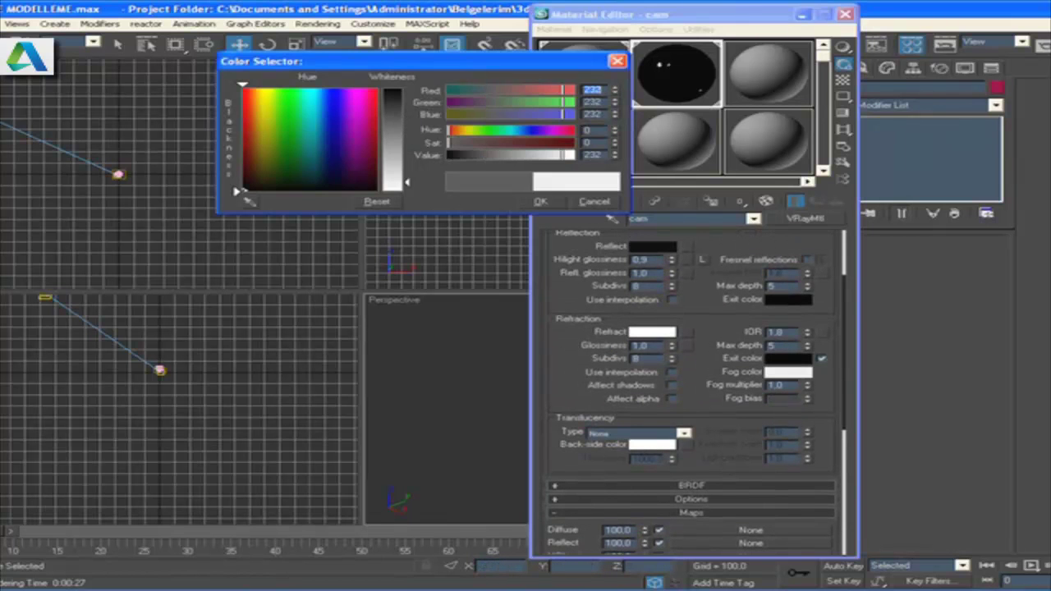
click(541, 202)
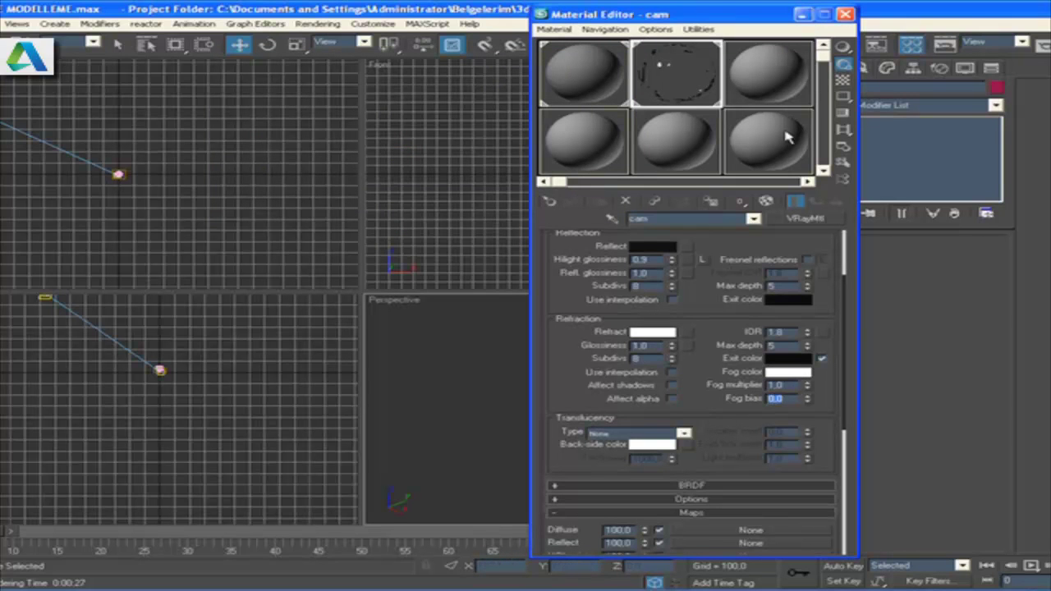
click(803, 14)
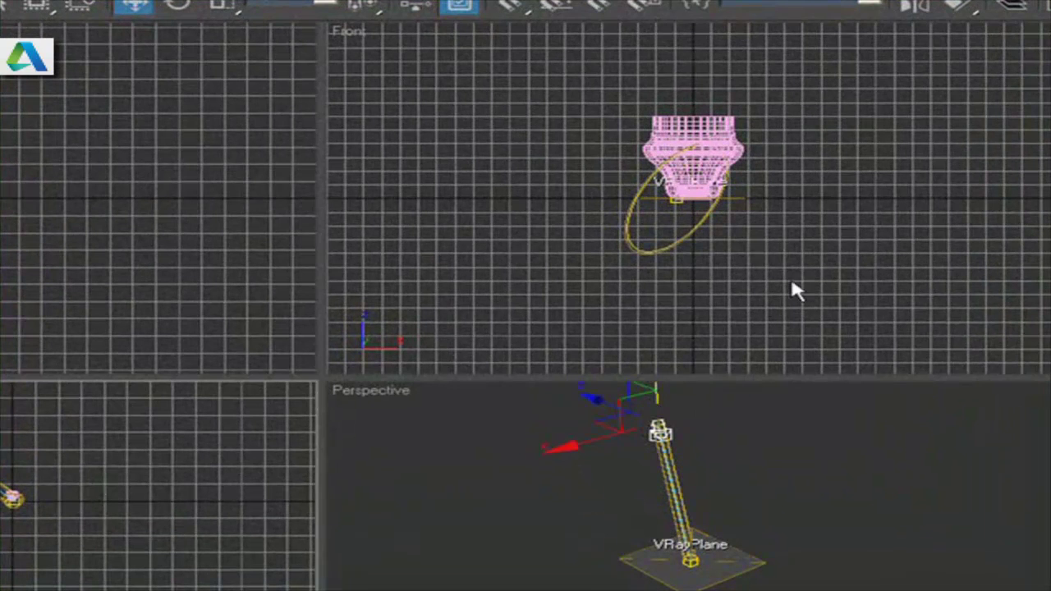
Step: Orbit the Perspective view to frame the vase above the VRayPlane grid, then test-render
middle_click(790, 274)
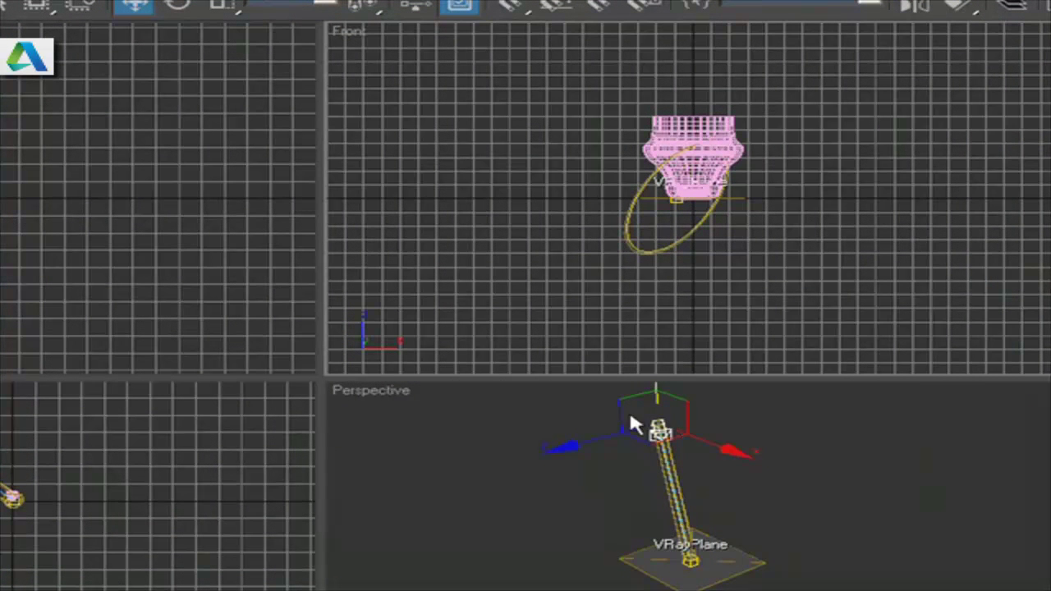
alt+middle_drag(882, 422, 835, 401)
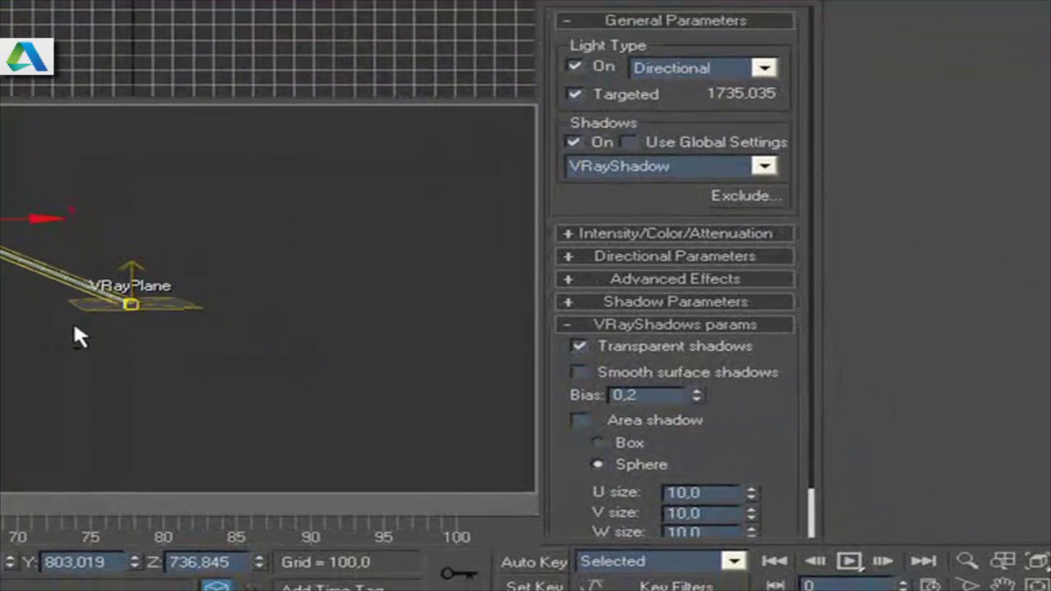
alt+middle_drag(118, 319, 149, 321)
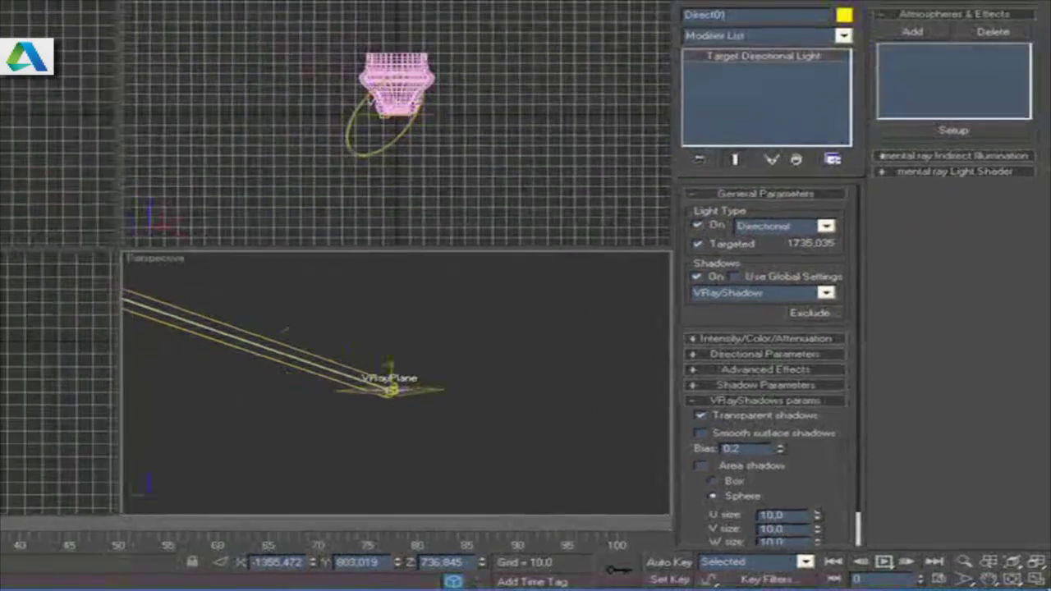
alt+middle_drag(179, 274, 277, 359)
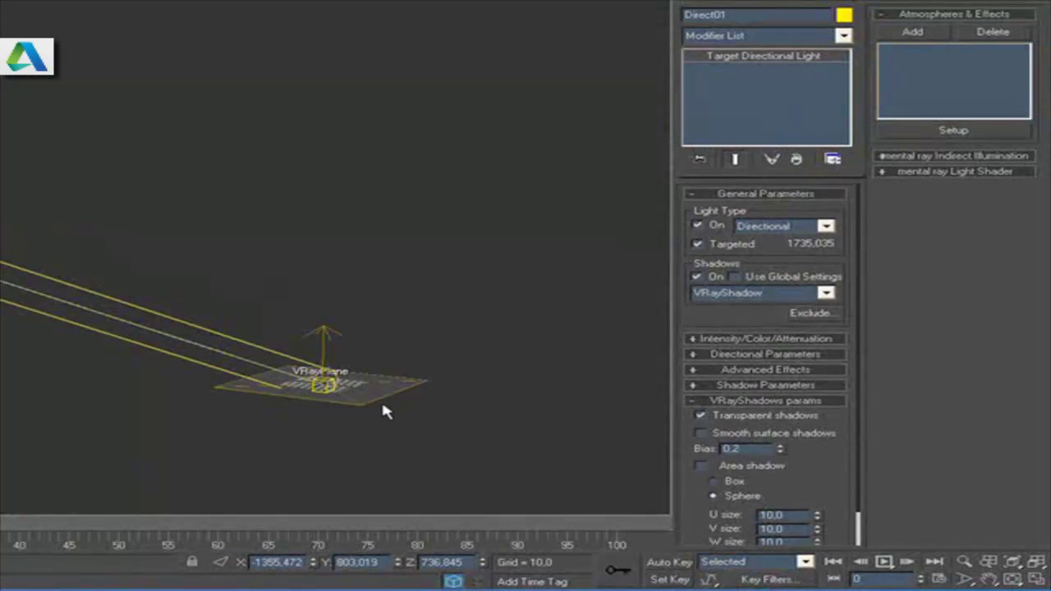
middle_drag(388, 414, 319, 372)
mouse_move(357, 404)
alt+middle_down()
mouse_move(323, 351)
mouse_move(345, 329)
alt+middle_up()
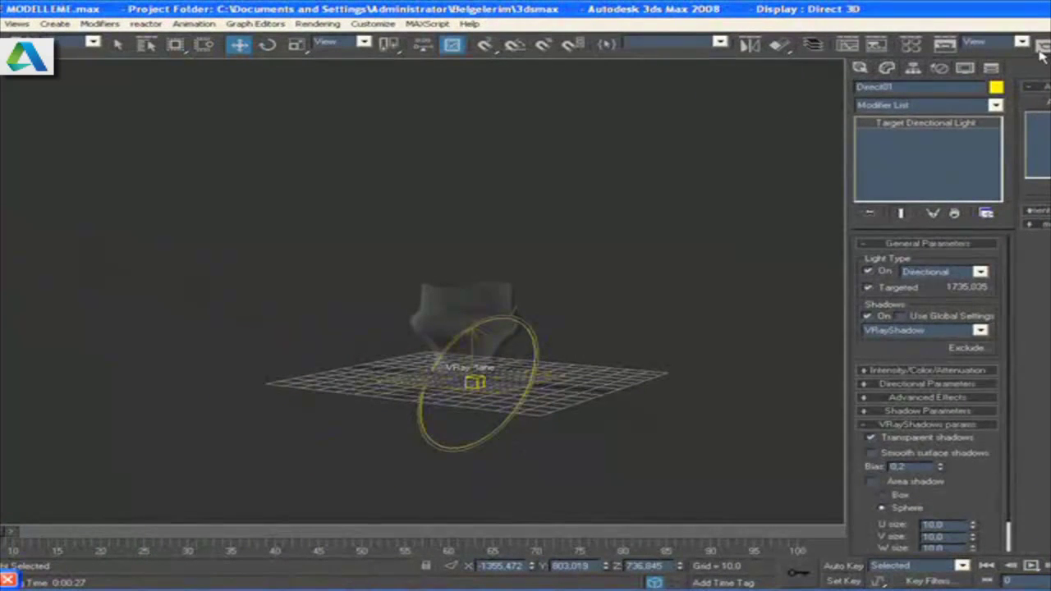
click(1040, 50)
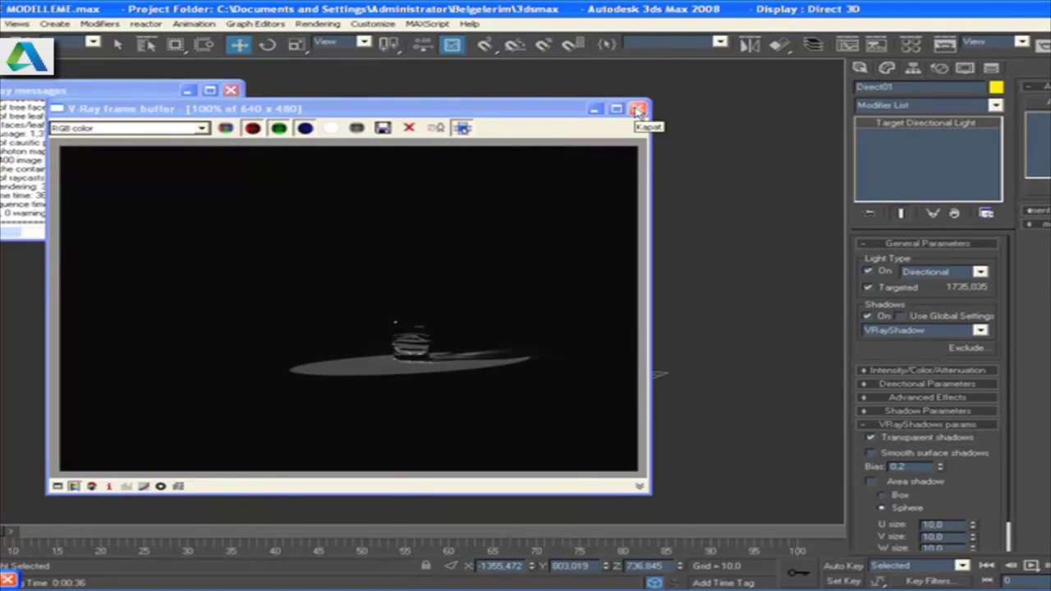
Step: Close the V-Ray frame buffer and the V-Ray render messages window
click(639, 110)
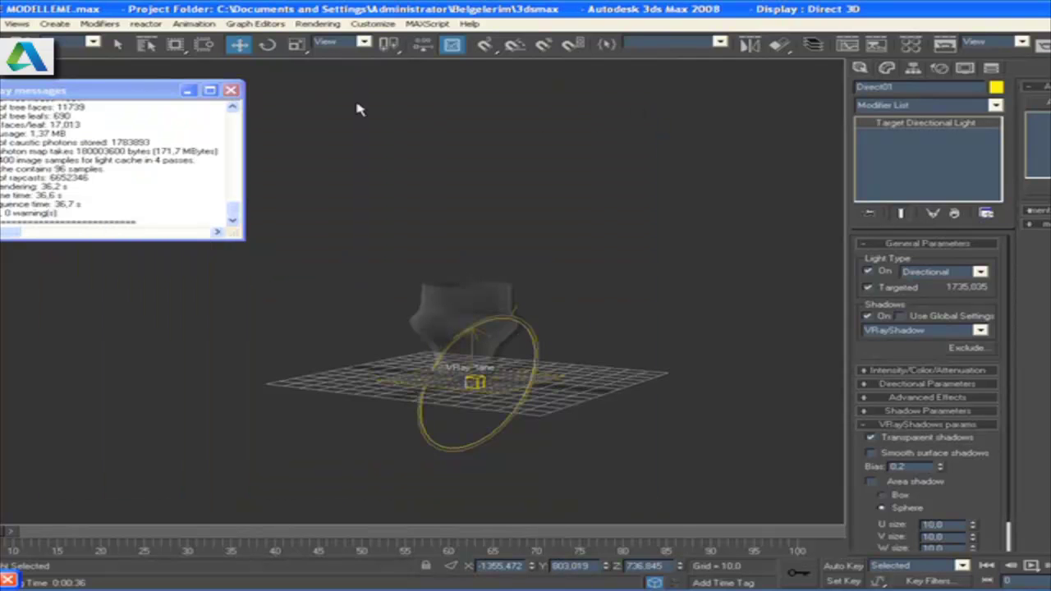
click(231, 91)
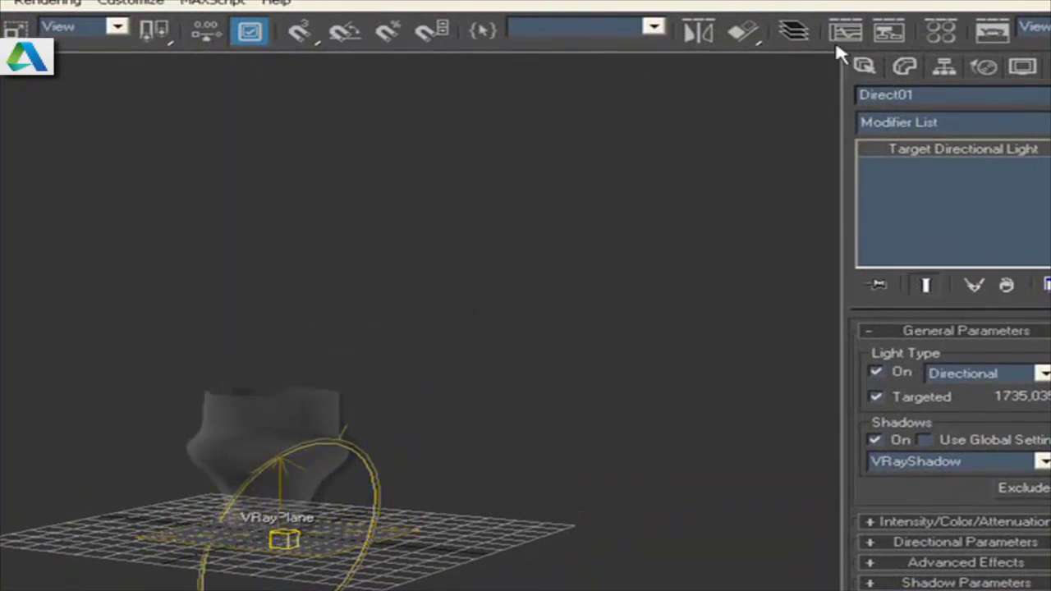
Step: Choose the VRayPhysicalCamera tool from the VRay camera types
click(864, 65)
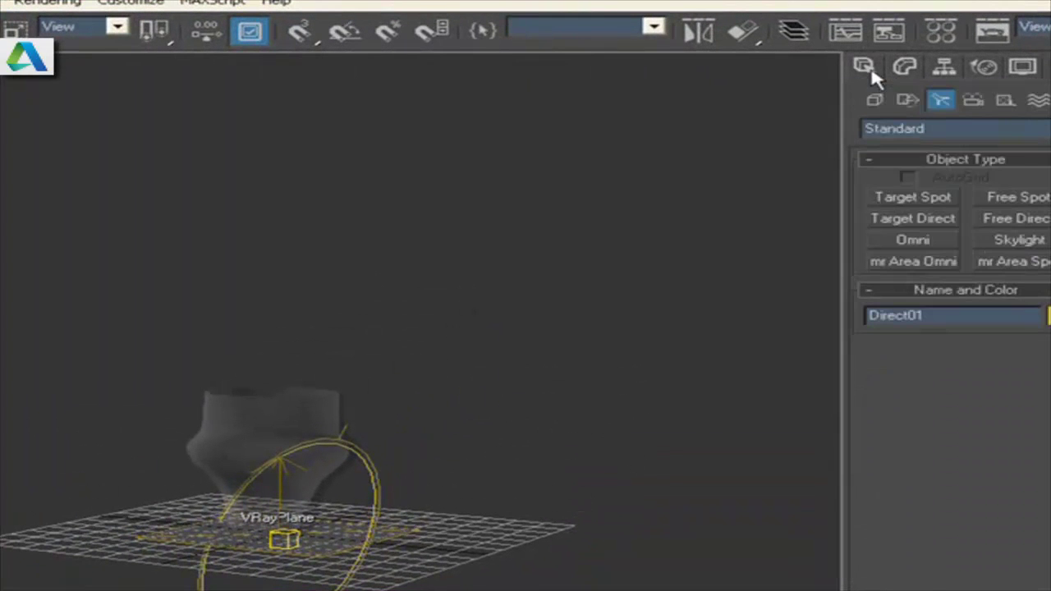
click(929, 129)
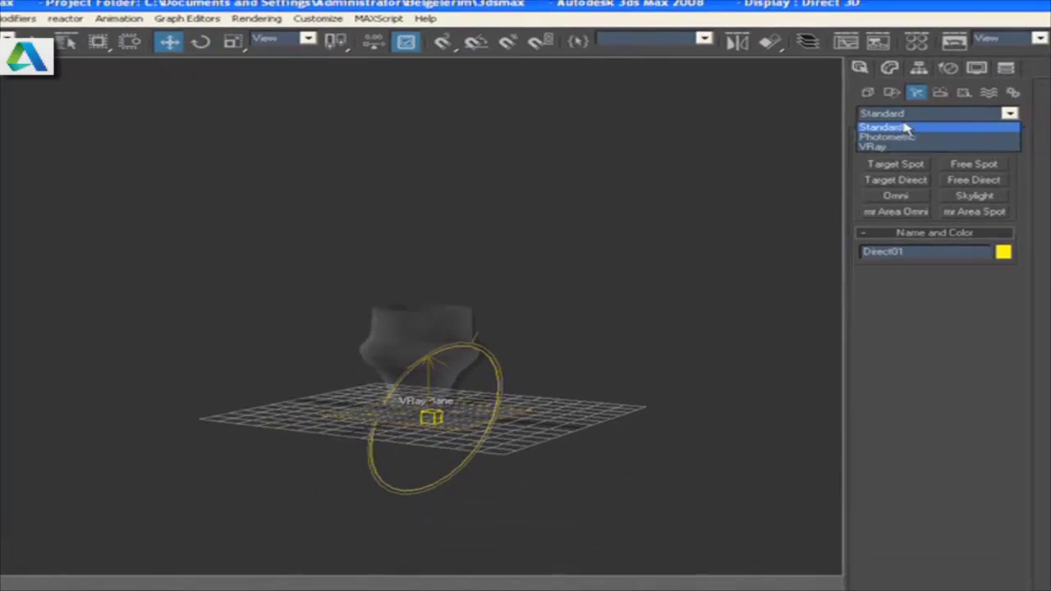
click(892, 141)
click(911, 109)
click(903, 121)
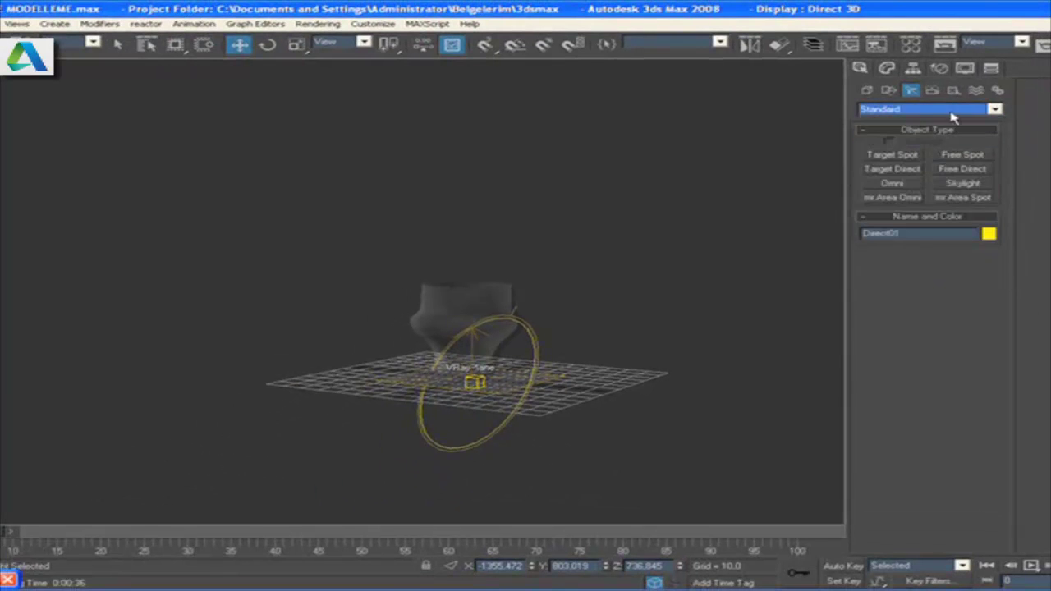
click(933, 90)
click(936, 109)
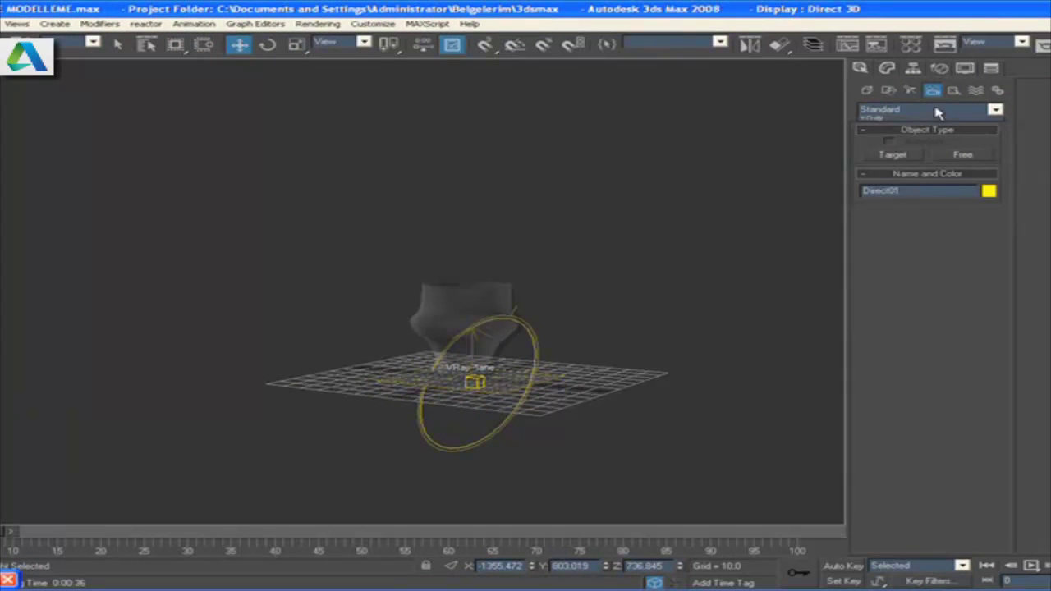
click(917, 135)
click(951, 156)
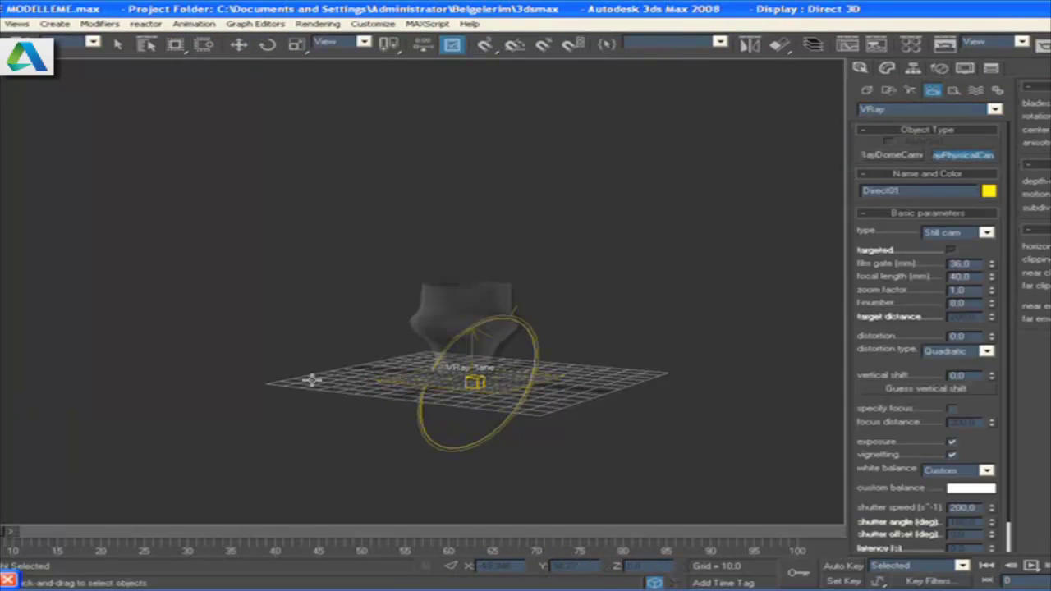
Step: Place VRayPhysicalCamera01 aimed at the vase, then orbit its maximized view to frame vase and plane
key(alt+w)
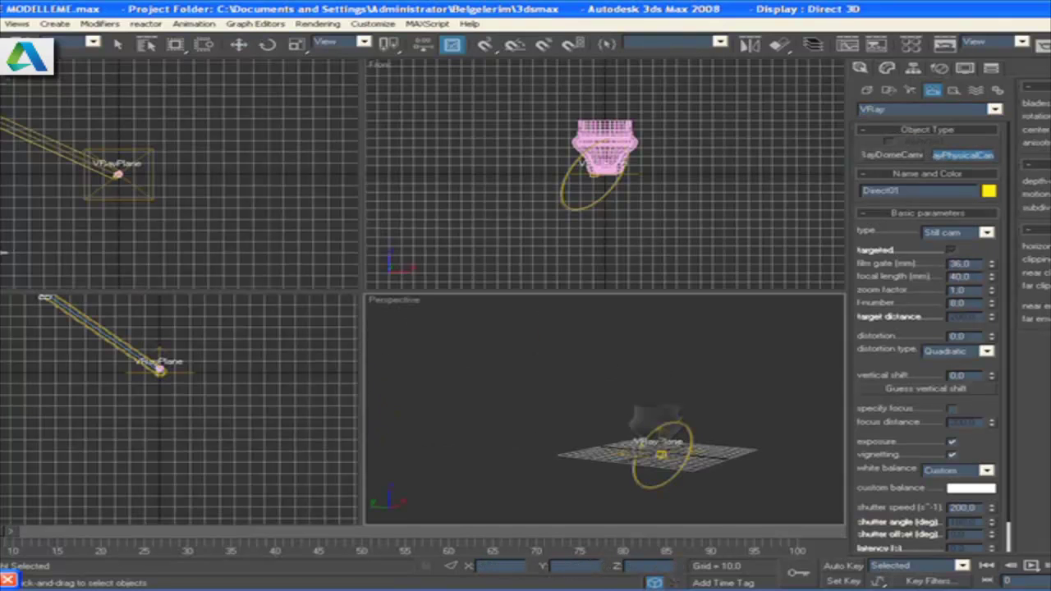
drag(277, 372, 161, 367)
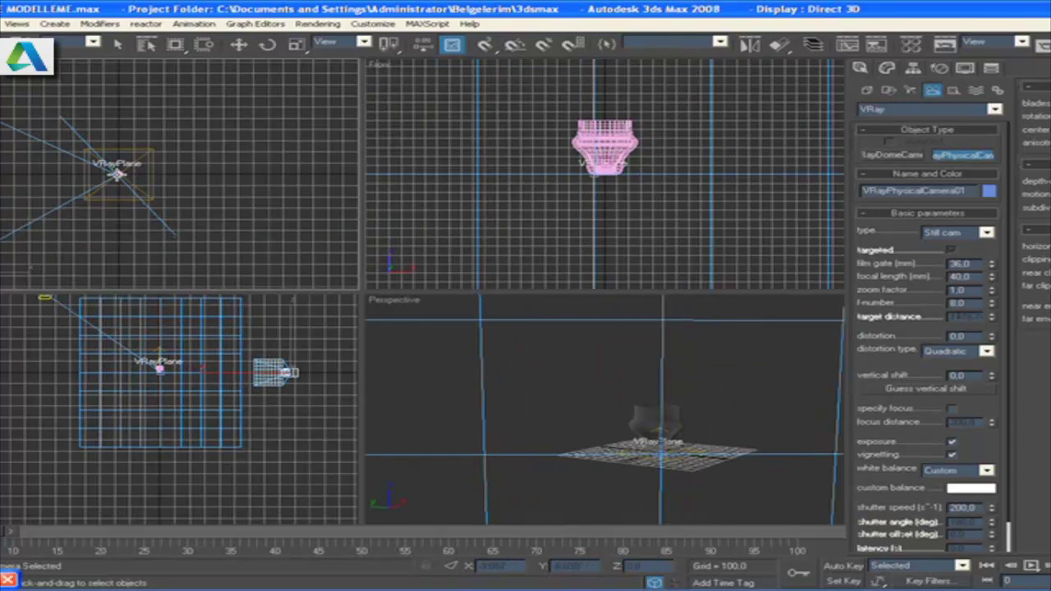
right_click(700, 444)
key(c)
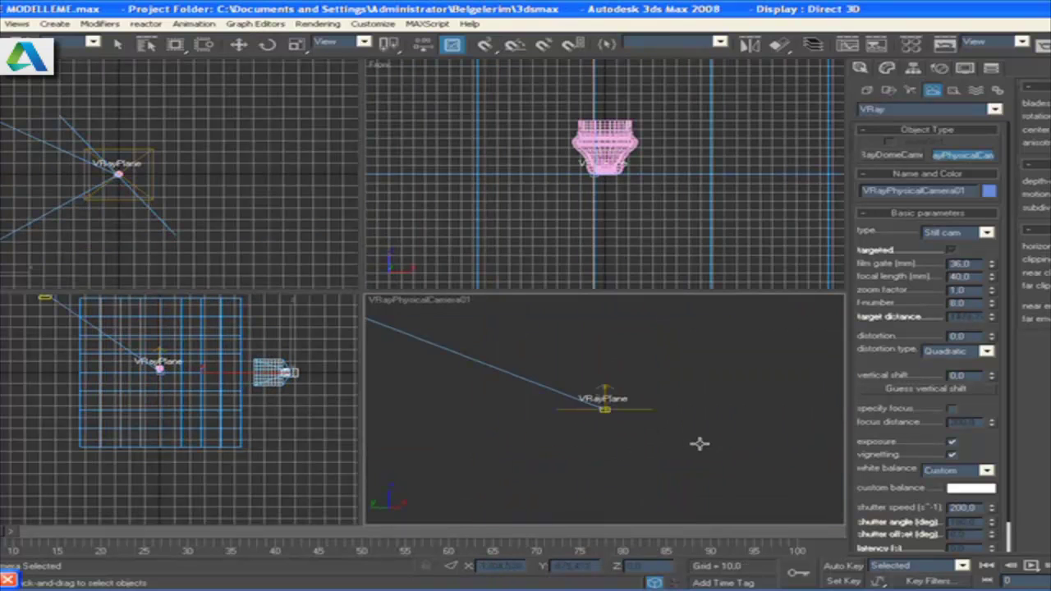
key(alt+w)
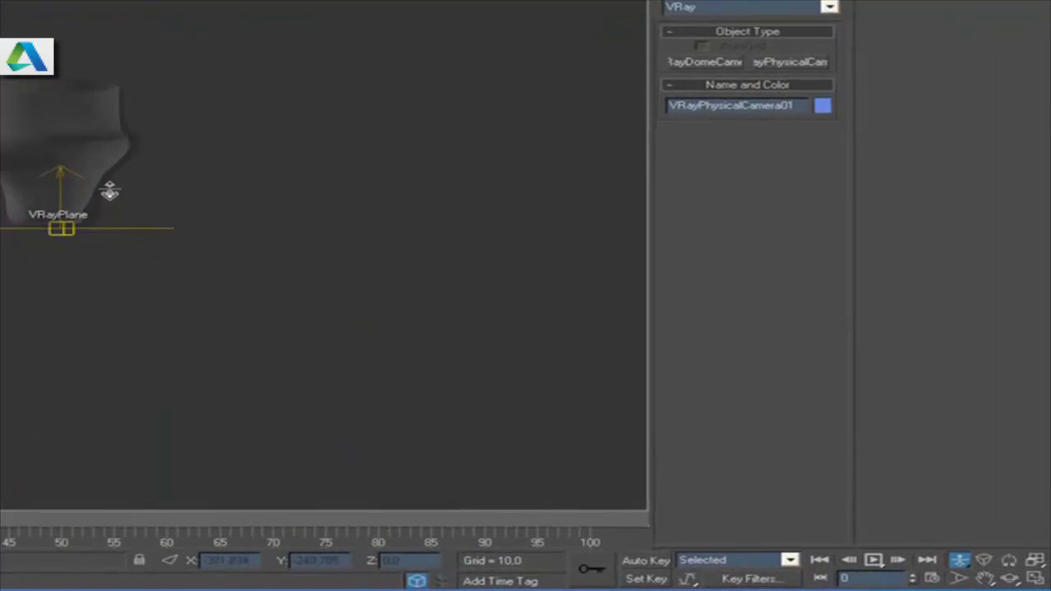
click(1011, 579)
mouse_move(127, 236)
mouse_down()
mouse_move(105, 222)
mouse_move(76, 259)
mouse_up()
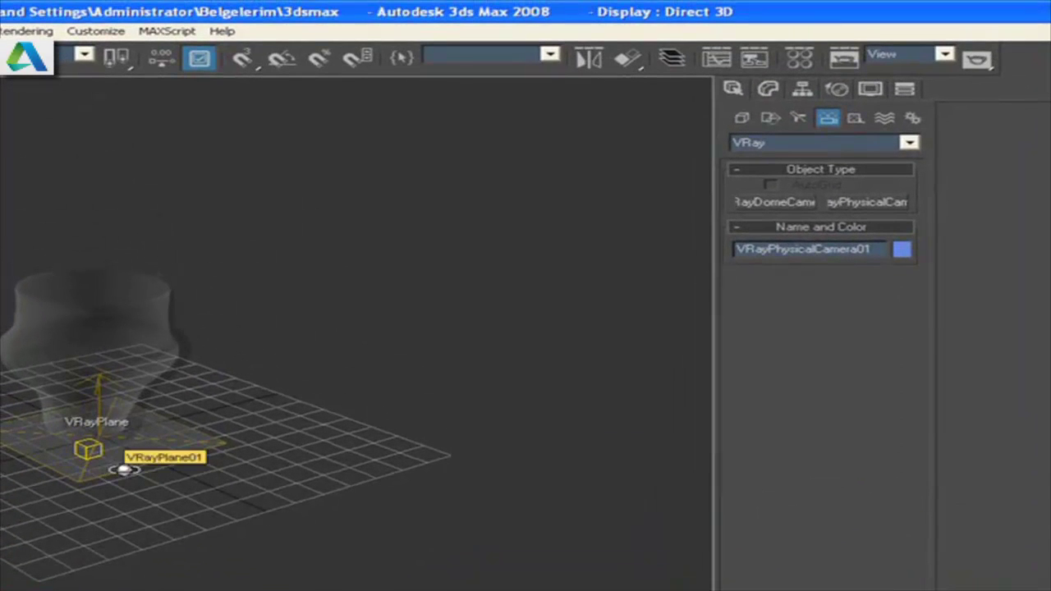
Step: Set the camera's f-number to 4.0 and start a render
click(768, 89)
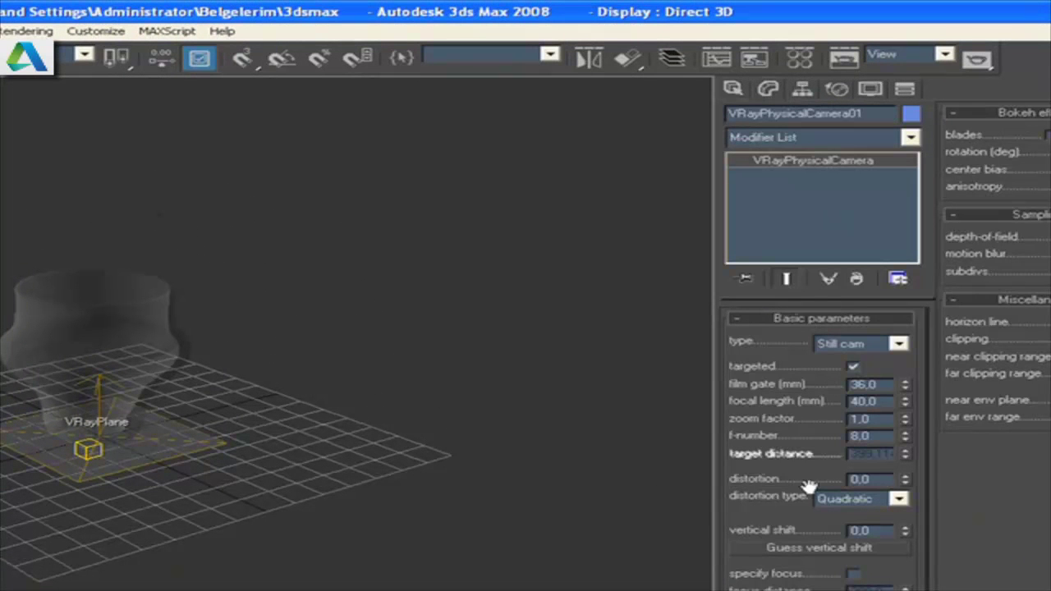
double_click(884, 440)
text(4)
key(Return)
click(944, 53)
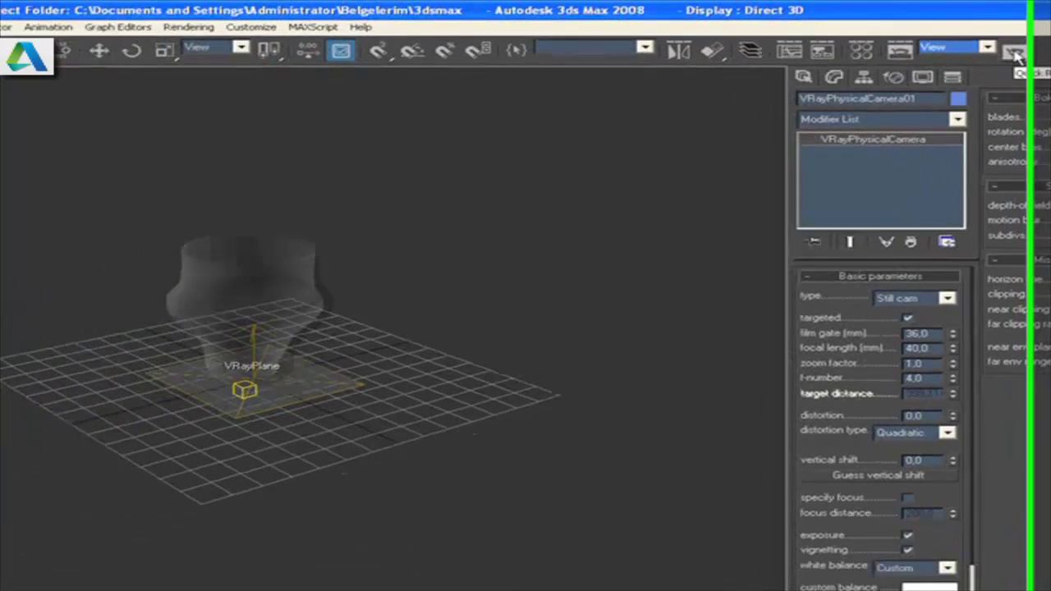
Step: Render through VRayPhysicalCamera01, then change the f-number to 1.0 and re-render with Shift+Q
click(978, 59)
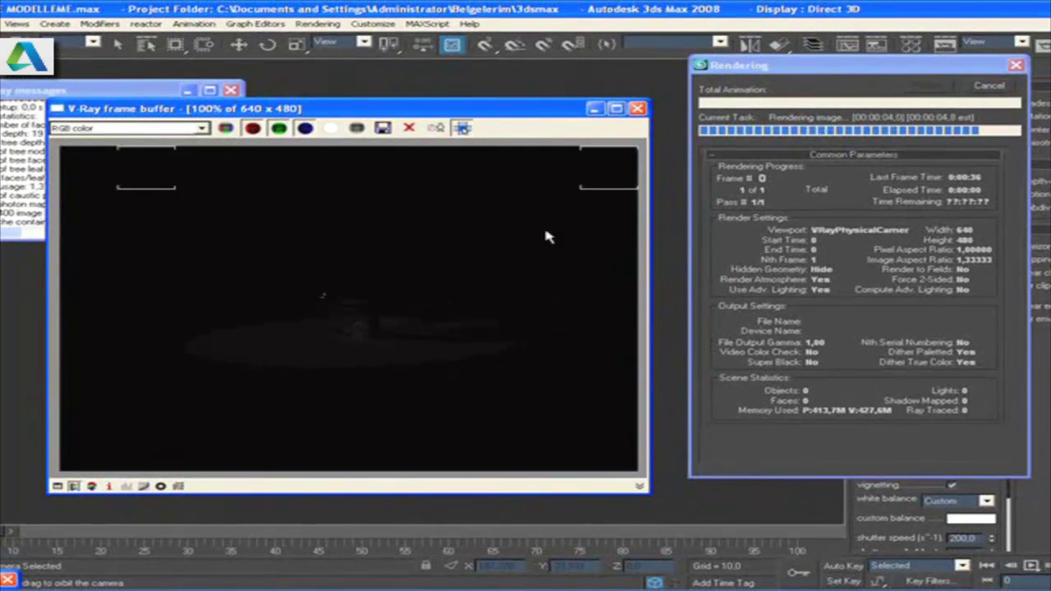
double_click(959, 334)
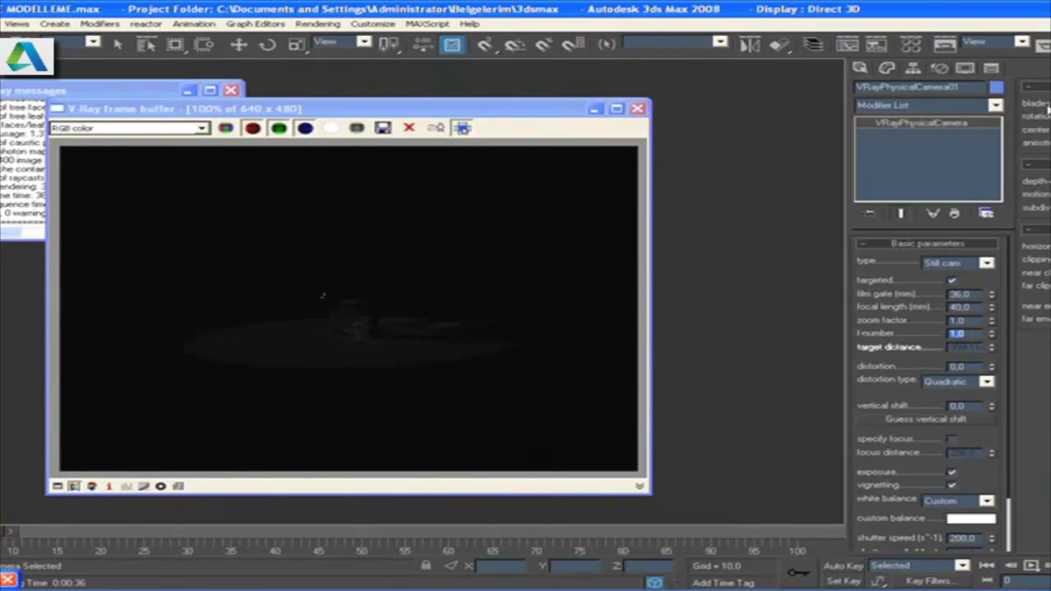
key(shift+q)
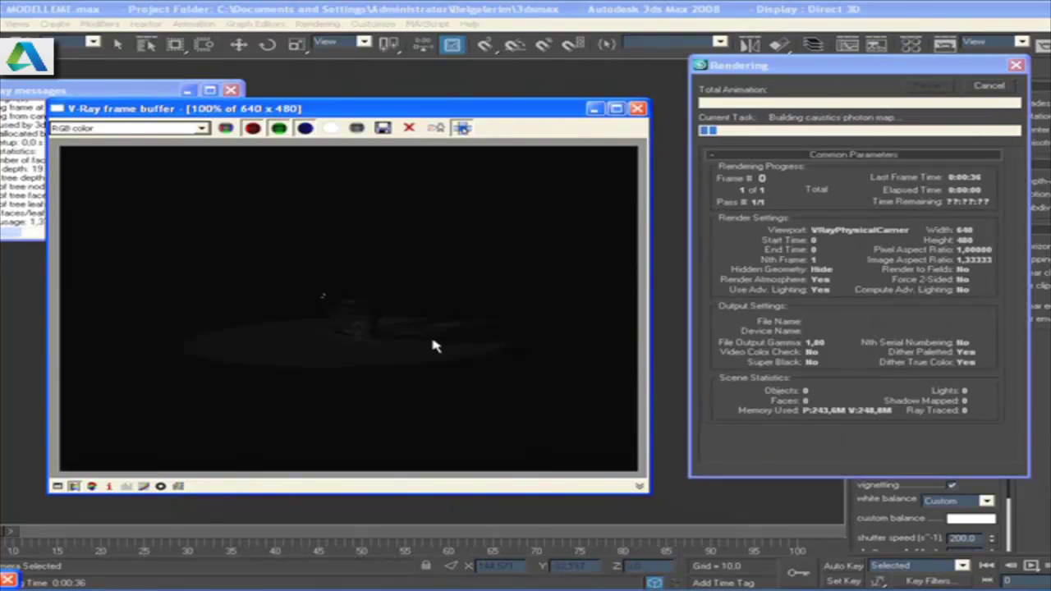